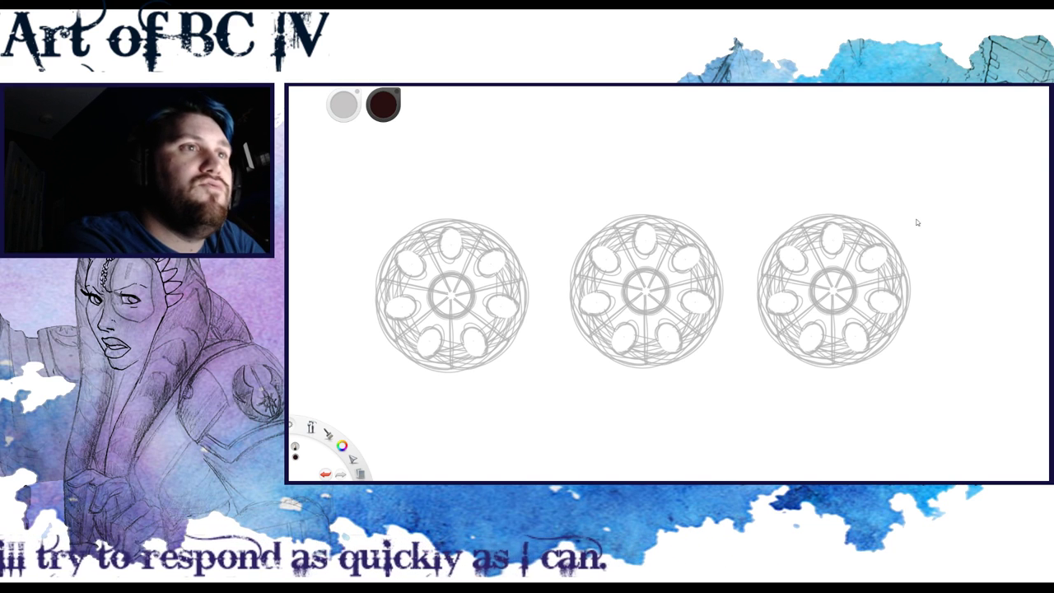
pyautogui.press('Delete')
pyautogui.hotkey('ctrl', 'z')
pyautogui.hotkey('ctrl', 'y')
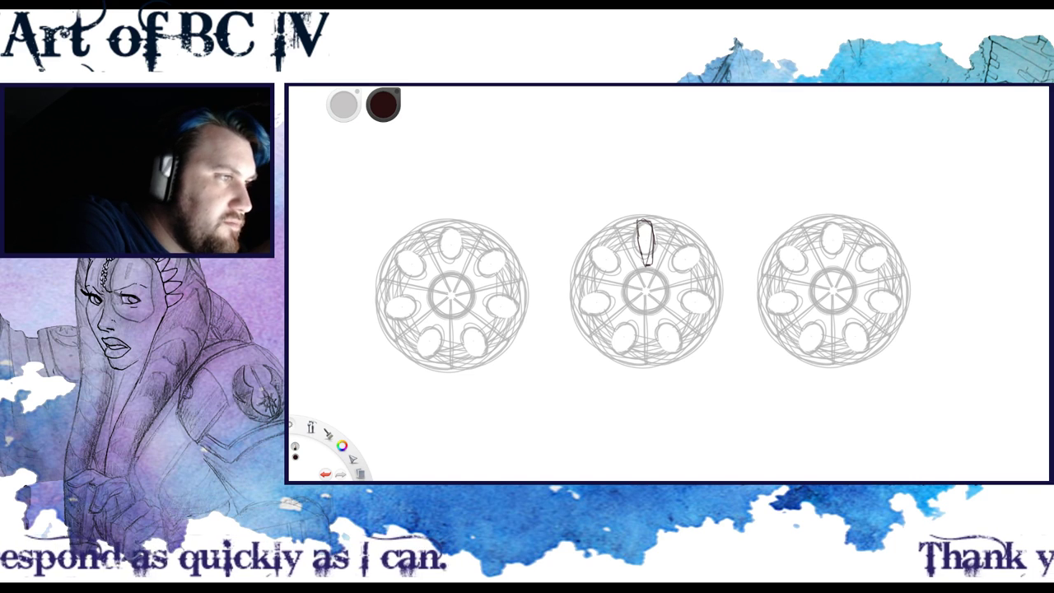
# Sketch a tapered spoke with an inner panel and banded, capped outer end over the middle wheel's topmost oval
pyautogui.moveTo(645, 237); pyautogui.dragTo(650, 267)
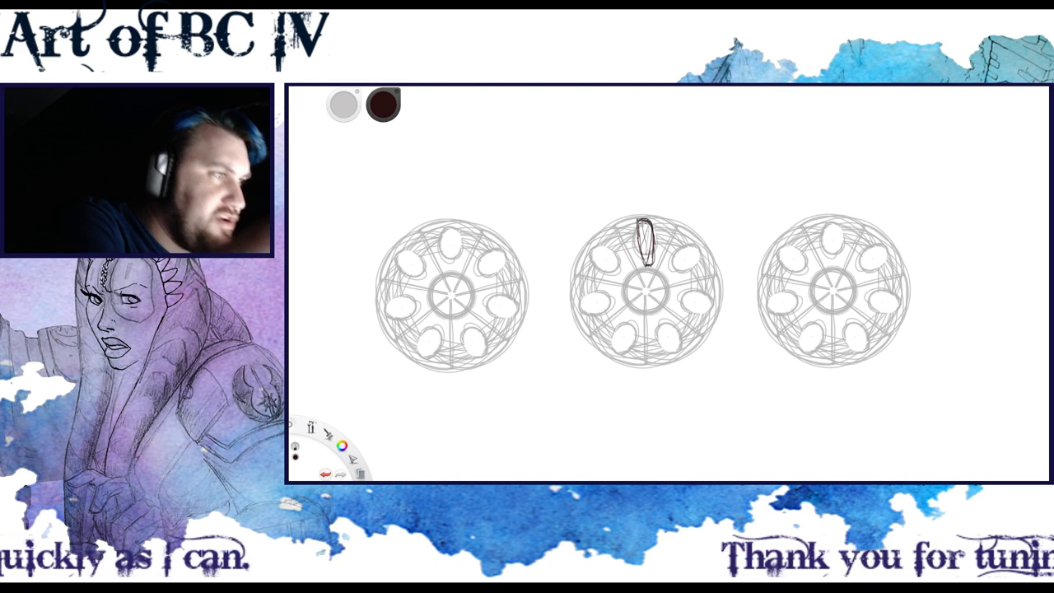
pyautogui.moveTo(639, 210)
pyautogui.mouseDown()
pyautogui.moveTo(656, 208)
pyautogui.moveTo(630, 211)
pyautogui.moveTo(631, 232)
pyautogui.moveTo(643, 200)
pyautogui.moveTo(656, 203)
pyautogui.moveTo(639, 265)
pyautogui.mouseUp()
pyautogui.moveTo(631, 223)
pyautogui.mouseDown()
pyautogui.moveTo(640, 269)
pyautogui.moveTo(655, 271)
pyautogui.moveTo(654, 236)
pyautogui.mouseUp()
pyautogui.moveTo(654, 275)
pyautogui.mouseDown()
pyautogui.moveTo(654, 216)
pyautogui.moveTo(639, 268)
pyautogui.moveTo(656, 246)
pyautogui.mouseUp()
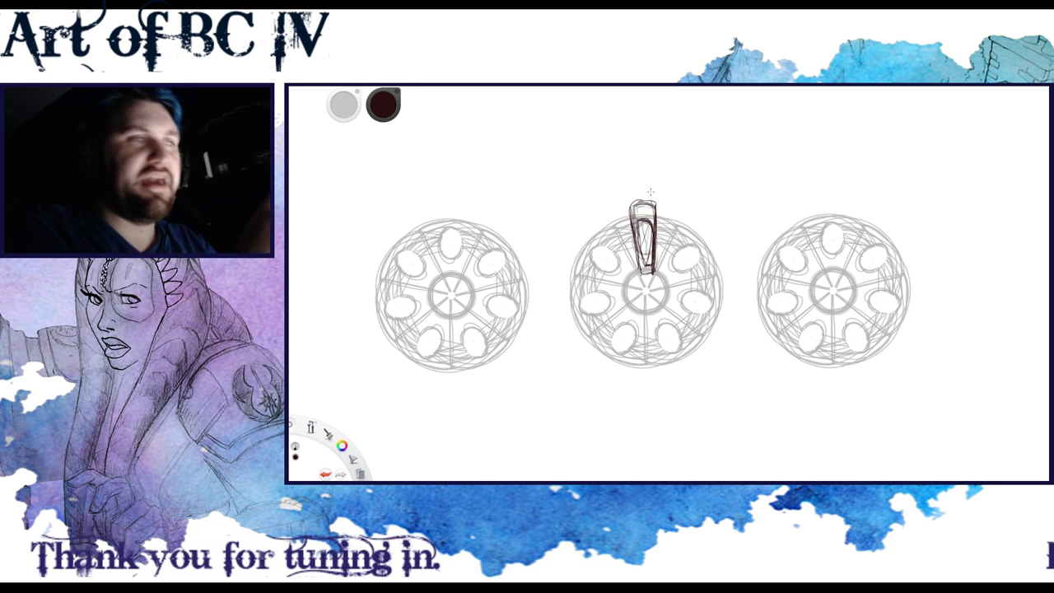
pyautogui.moveTo(634, 201); pyautogui.dragTo(659, 205)
pyautogui.moveTo(641, 268); pyautogui.dragTo(651, 273)
pyautogui.moveTo(638, 216); pyautogui.dragTo(650, 218)
pyautogui.moveTo(638, 214)
pyautogui.mouseDown()
pyautogui.moveTo(631, 220)
pyautogui.moveTo(655, 211)
pyautogui.mouseUp()
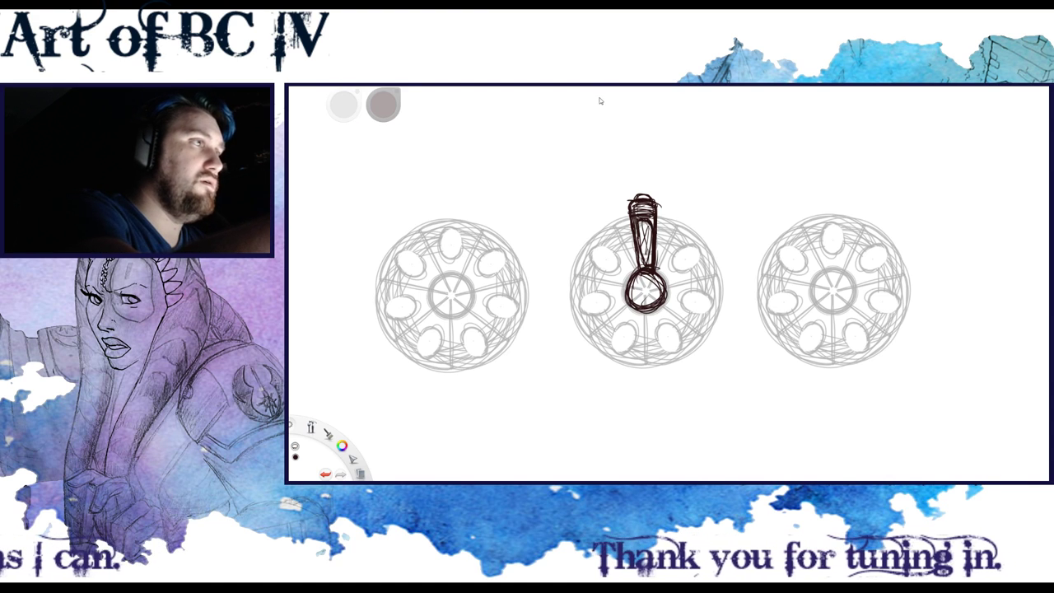
# Duplicate the sketched spoke and rotate the copies onto the middle wheel's upper-right and upper-left ovals
pyautogui.press('v')
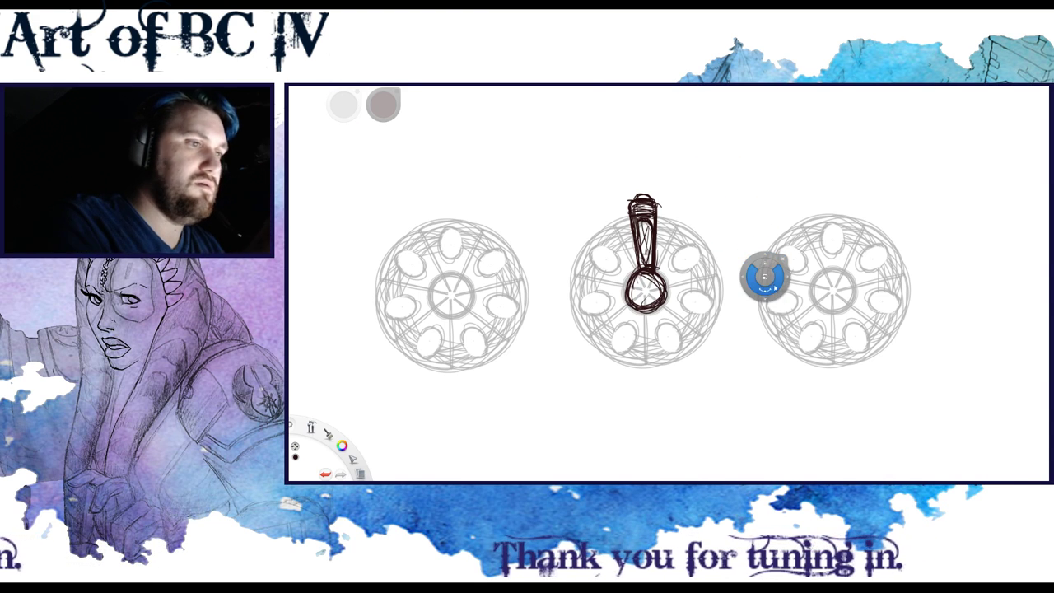
pyautogui.moveTo(765, 289)
pyautogui.mouseDown()
pyautogui.moveTo(774, 287)
pyautogui.moveTo(779, 237)
pyautogui.moveTo(747, 244)
pyautogui.moveTo(745, 226)
pyautogui.moveTo(754, 366)
pyautogui.moveTo(877, 290)
pyautogui.mouseUp()
pyautogui.click(945, 233)
pyautogui.hotkey('ctrl', 'v')
pyautogui.moveTo(739, 266); pyautogui.dragTo(739, 269)
pyautogui.moveTo(671, 324); pyautogui.dragTo(671, 323)
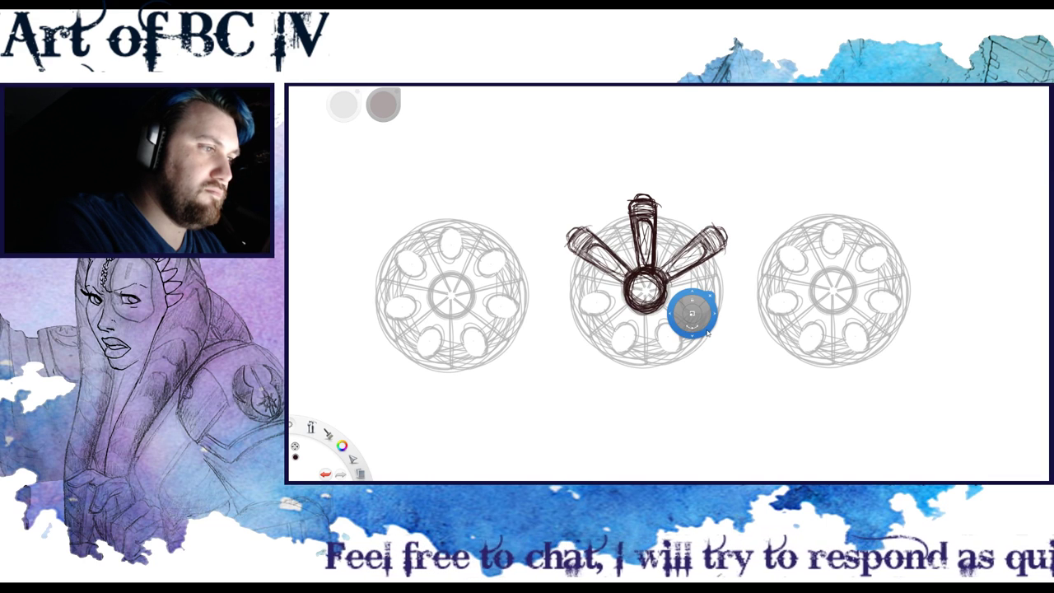
pyautogui.moveTo(706, 327); pyautogui.dragTo(706, 327)
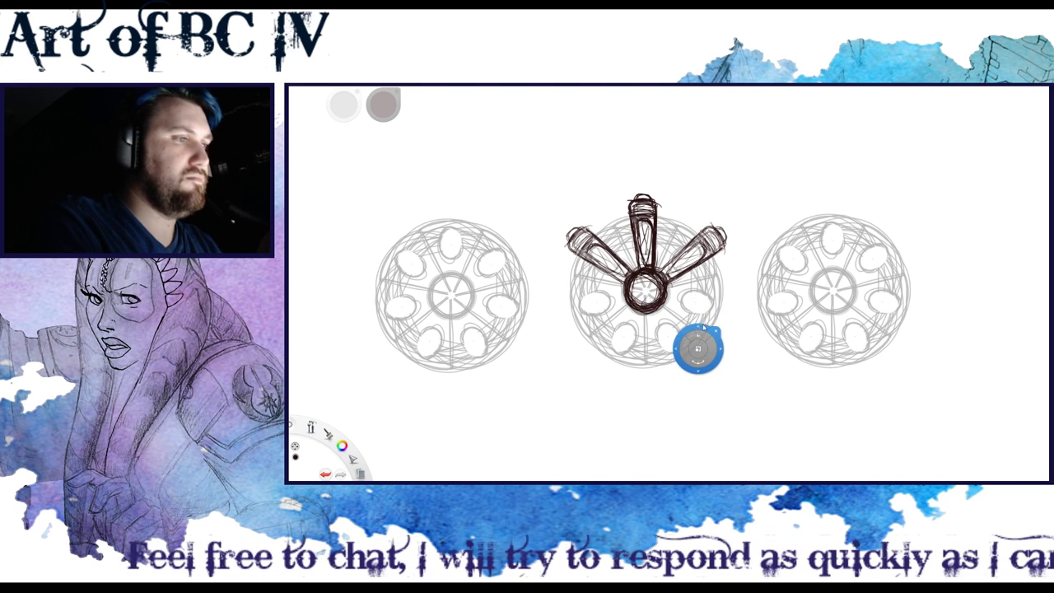
pyautogui.moveTo(706, 356); pyautogui.dragTo(991, 175)
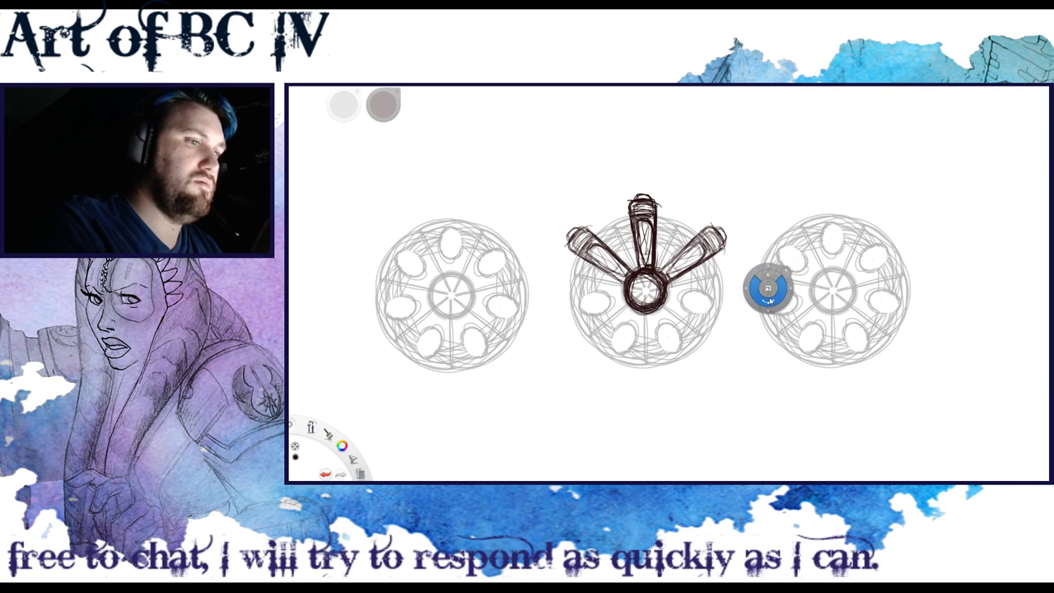
# Paste another spoke copy, rotate it over the wheel's lower-left side oval and align its ring with the hub
pyautogui.moveTo(771, 300); pyautogui.dragTo(771, 301)
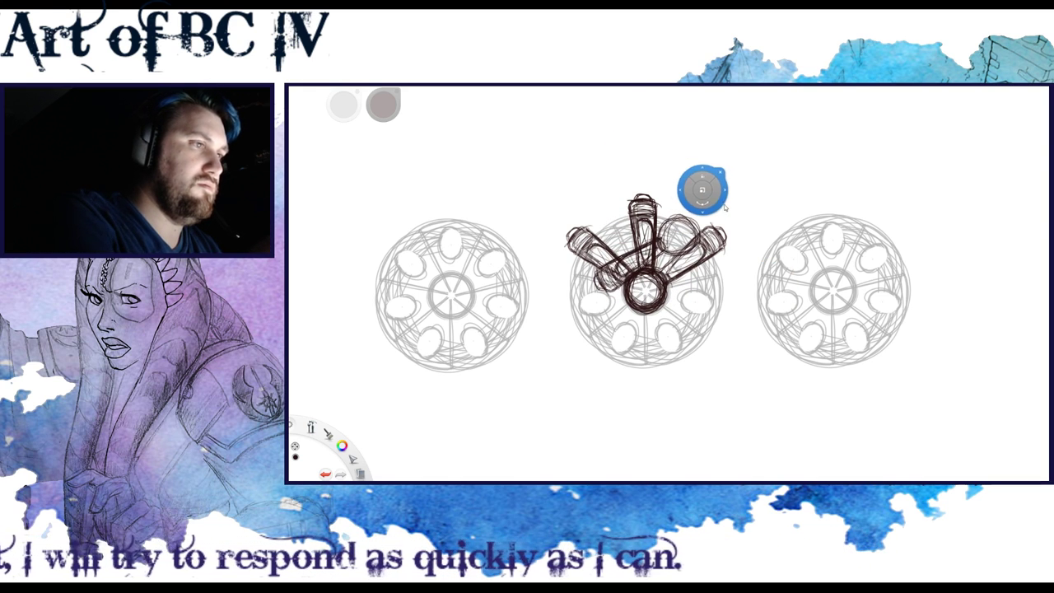
pyautogui.moveTo(724, 205); pyautogui.dragTo(702, 238)
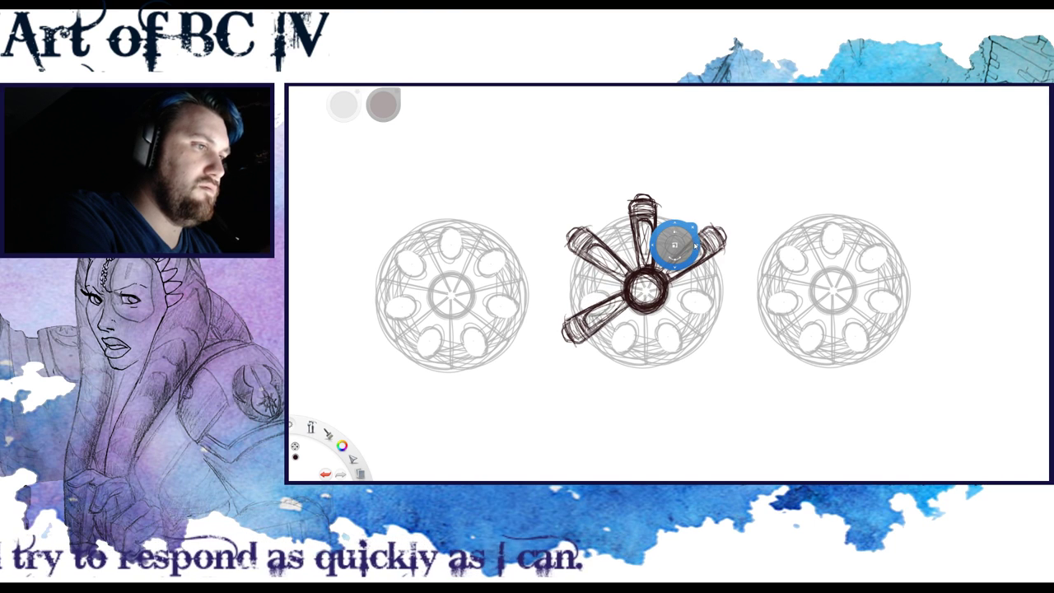
pyautogui.moveTo(695, 274); pyautogui.dragTo(724, 298)
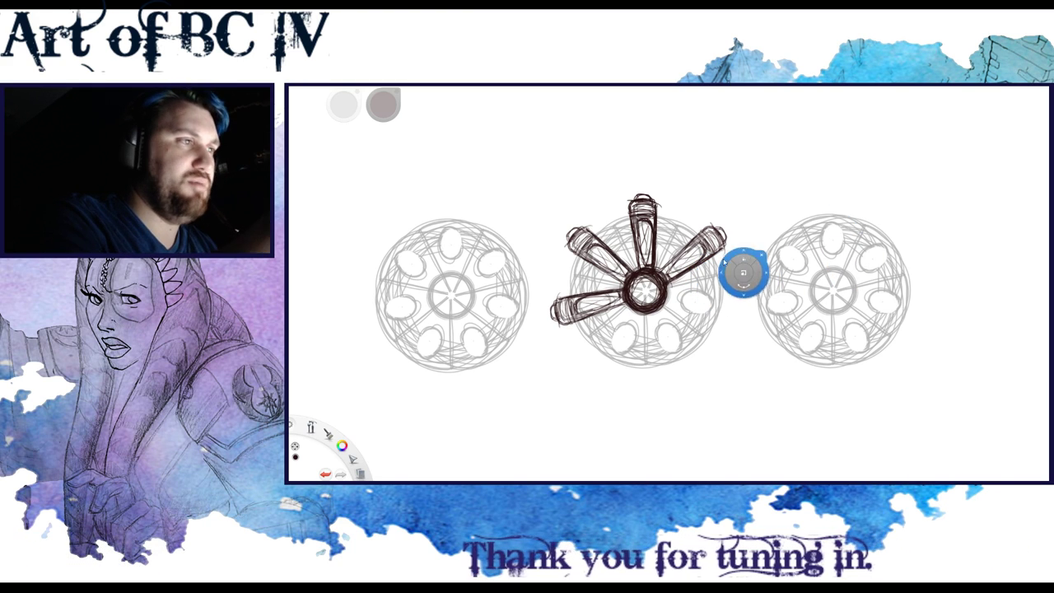
# Rotate another spoke copy over the middle wheel's lower-right side oval and align its ring with the hub
pyautogui.moveTo(708, 298); pyautogui.dragTo(706, 298)
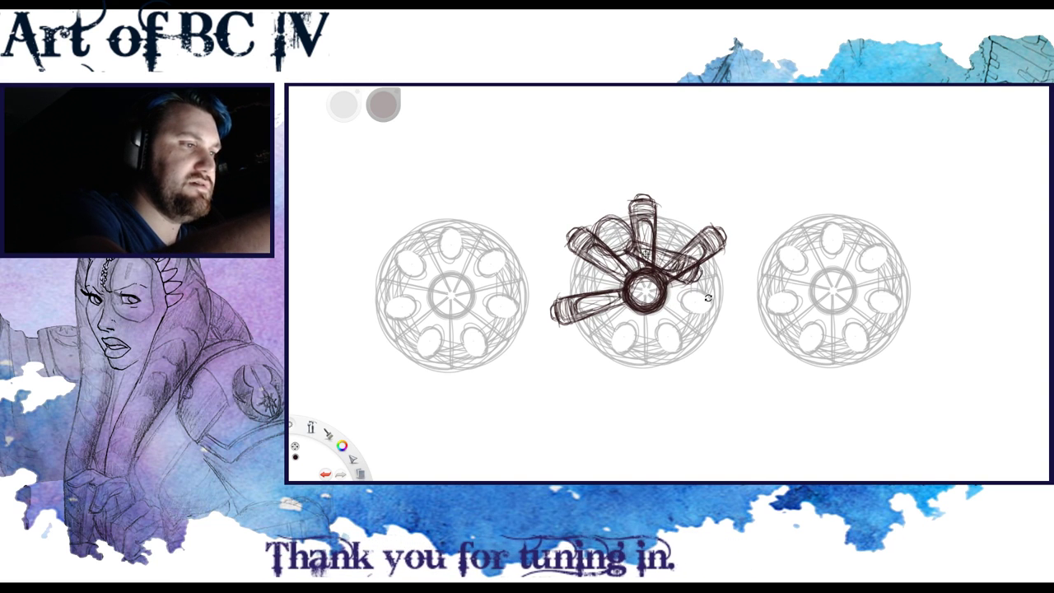
pyautogui.moveTo(638, 296); pyautogui.dragTo(729, 323)
pyautogui.moveTo(642, 276); pyautogui.dragTo(731, 330)
pyautogui.moveTo(665, 351)
pyautogui.mouseDown()
pyautogui.moveTo(678, 355)
pyautogui.moveTo(678, 343)
pyautogui.mouseUp()
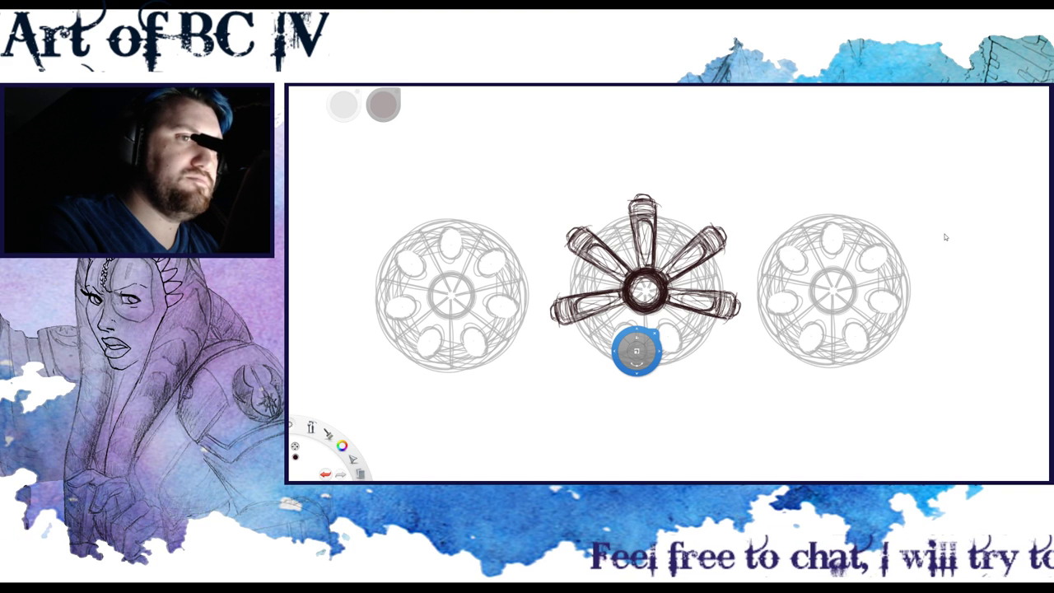
# Place another spoke copy over the middle wheel's bottom-left oval, rotated outward from the shared hub
pyautogui.moveTo(635, 362)
pyautogui.mouseDown()
pyautogui.moveTo(699, 348)
pyautogui.moveTo(678, 362)
pyautogui.mouseUp()
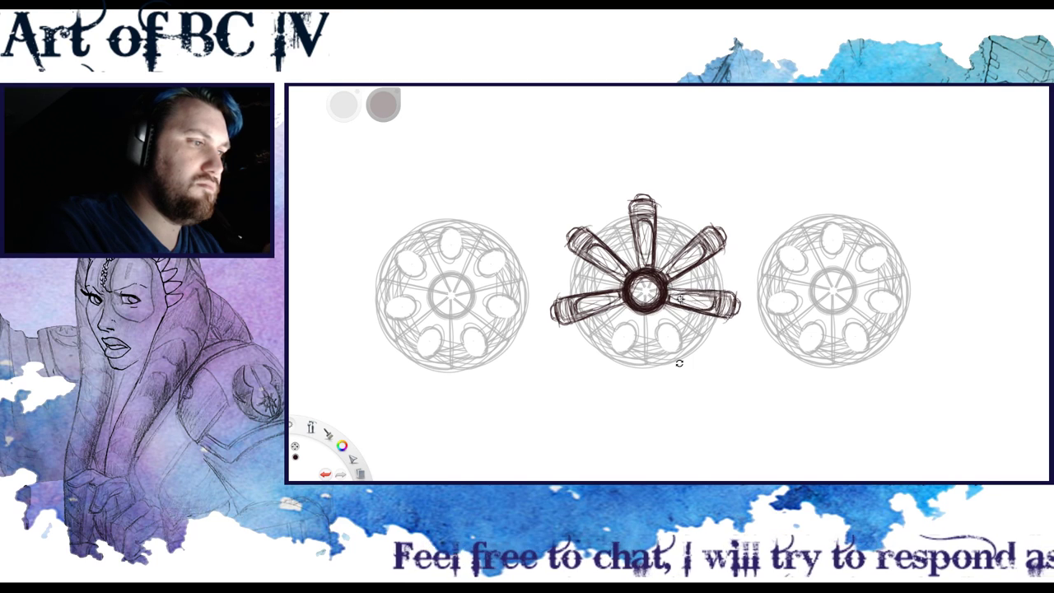
pyautogui.moveTo(693, 368); pyautogui.dragTo(696, 371)
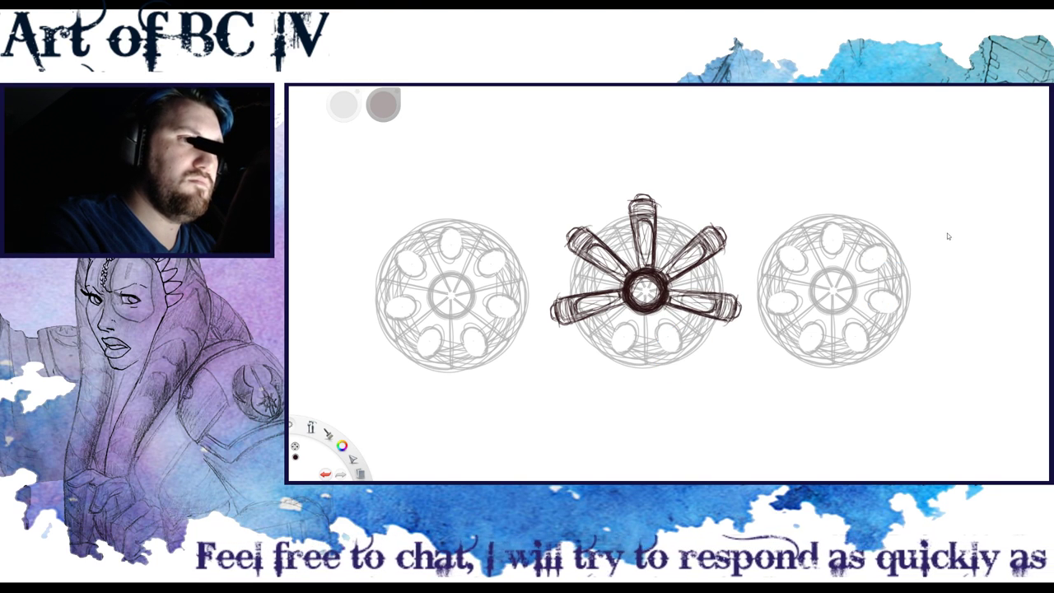
pyautogui.press('Escape')
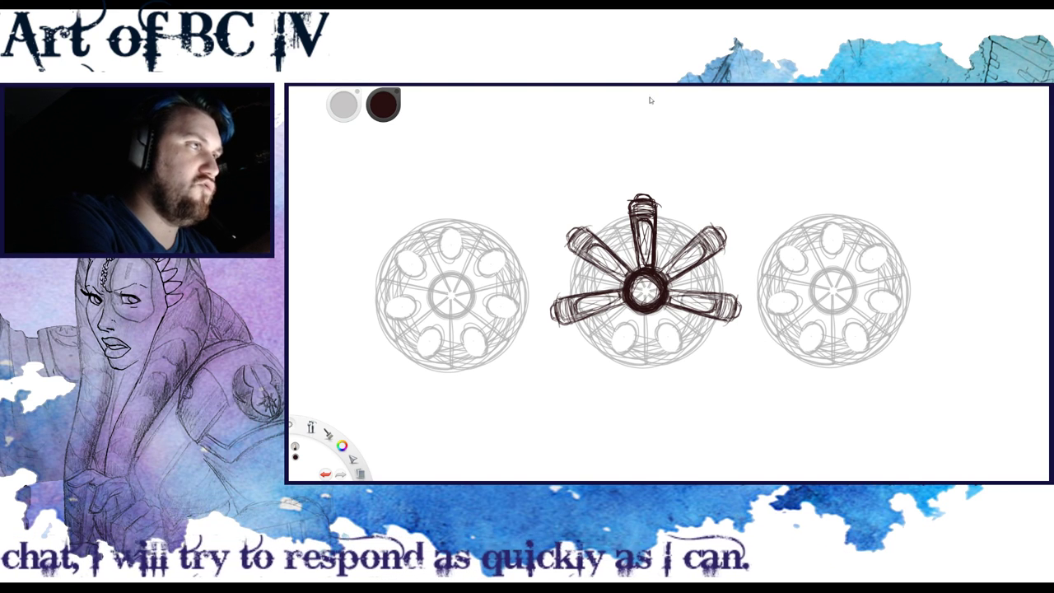
pyautogui.moveTo(643, 150); pyautogui.dragTo(738, 329)
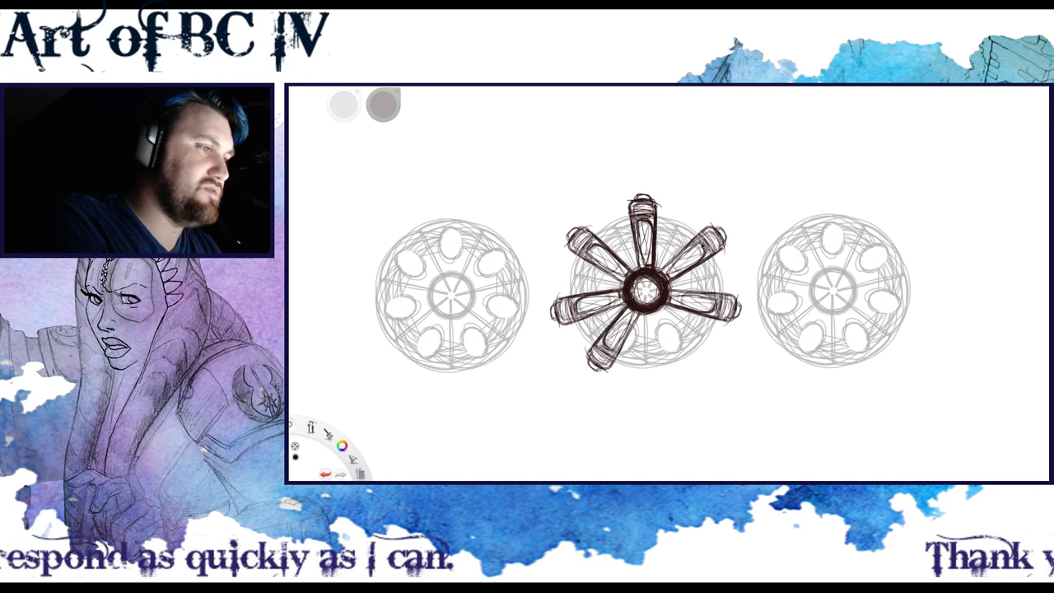
pyautogui.moveTo(679, 308); pyautogui.dragTo(601, 374)
pyautogui.moveTo(680, 307); pyautogui.dragTo(682, 308)
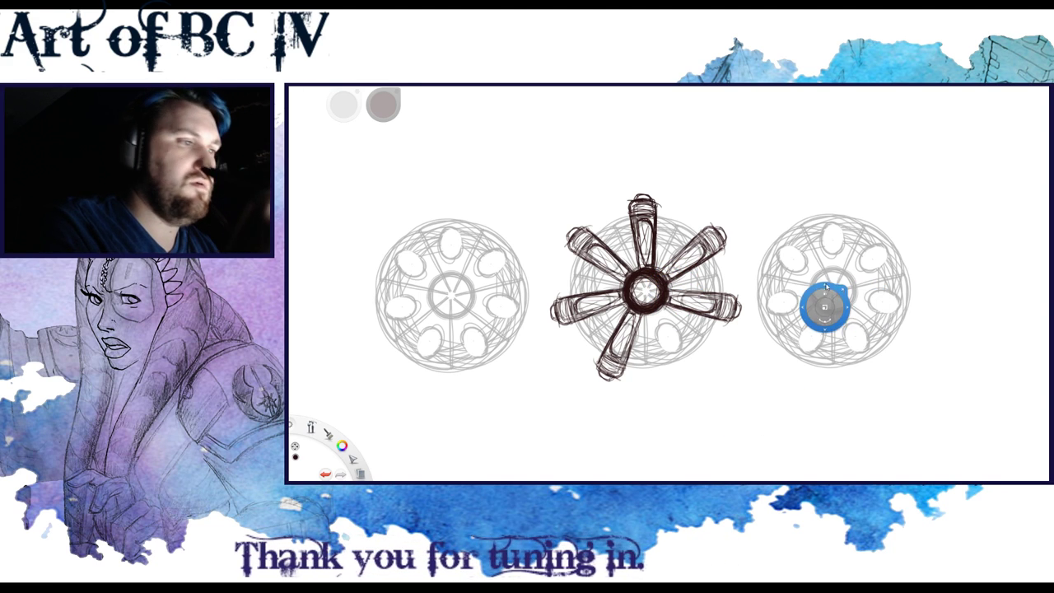
# Paste the seventh spoke and rotate it over the remaining bottom-right oval of the middle wheel, centred on the hub
pyautogui.hotkey('ctrl', 'v')
pyautogui.moveTo(705, 345); pyautogui.dragTo(706, 346)
pyautogui.moveTo(675, 256); pyautogui.dragTo(676, 428)
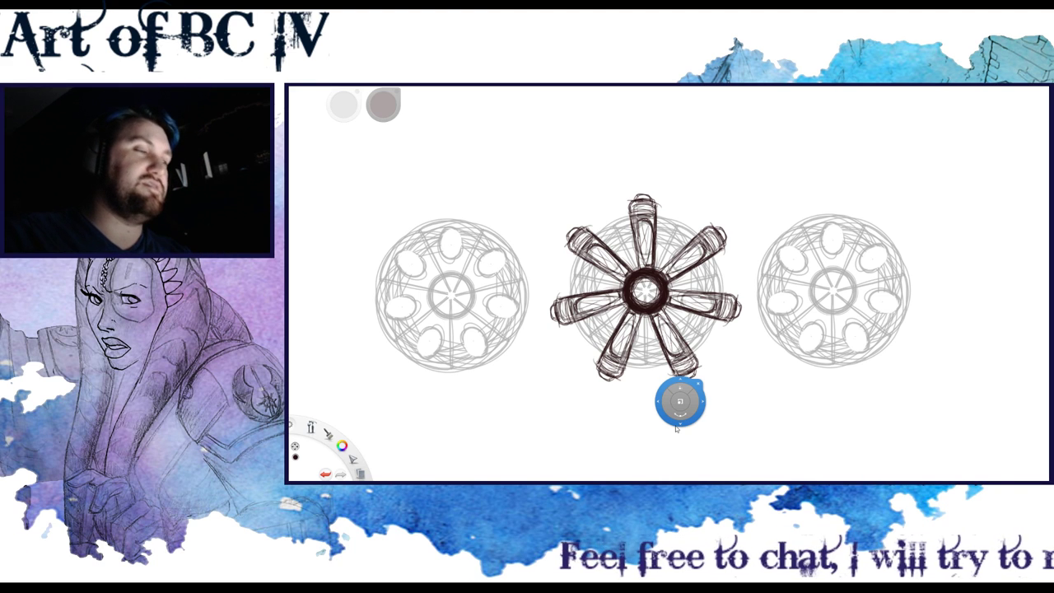
pyautogui.click(682, 322)
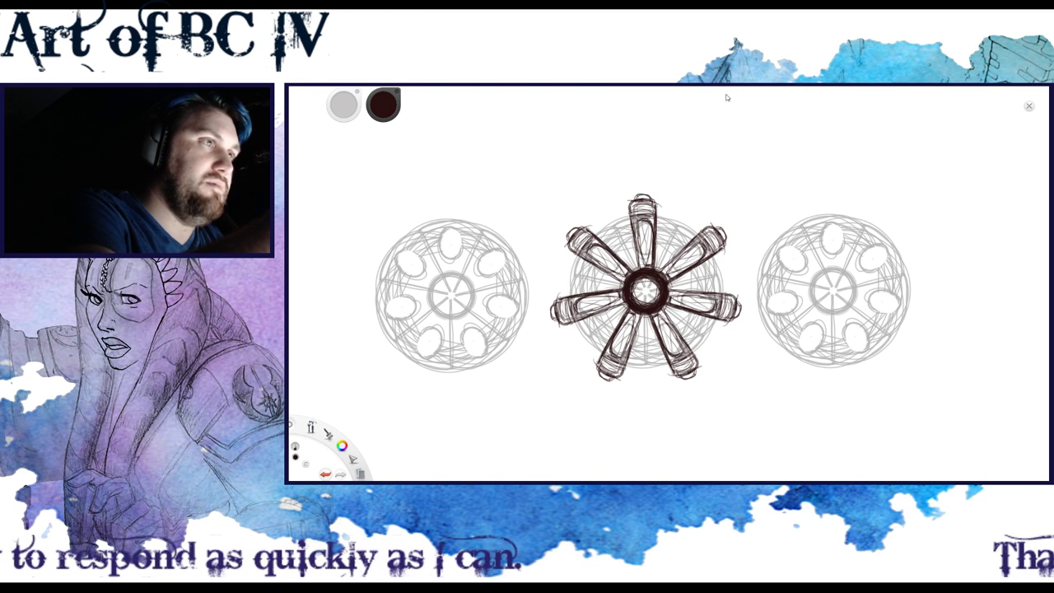
# Using seven-sector radial symmetry centred on the middle wheel's hub, draw rim rings with small marks between the spokes and clean up the hub's interior
pyautogui.press('r')
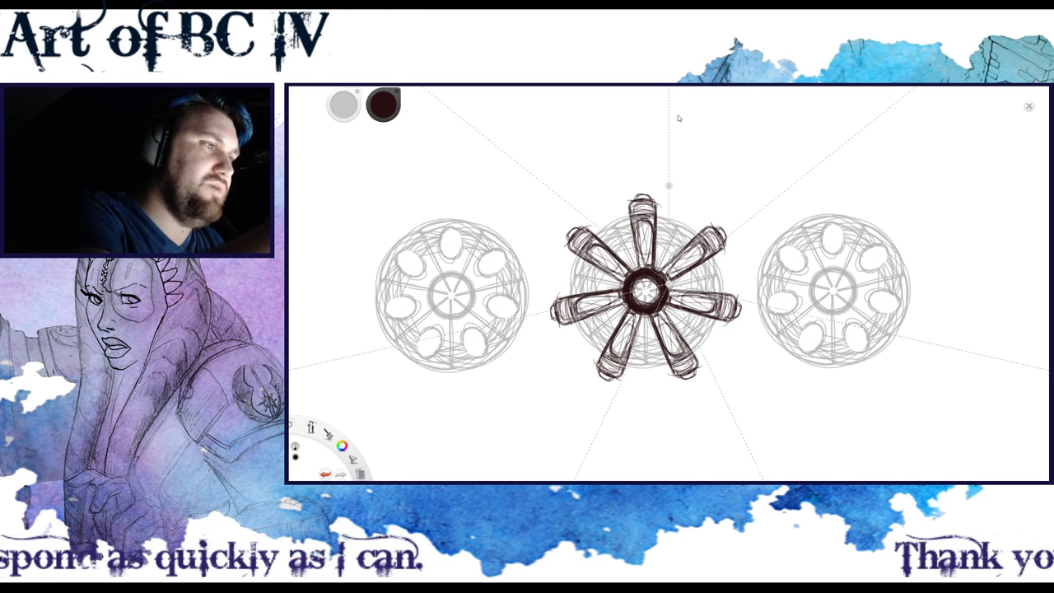
pyautogui.moveTo(668, 283); pyautogui.dragTo(645, 290)
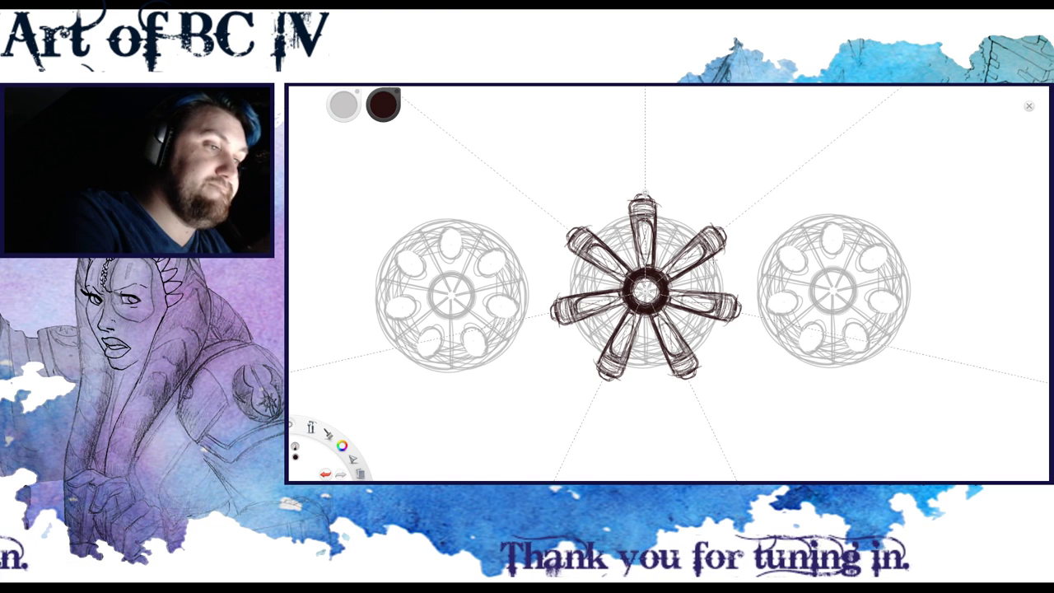
pyautogui.moveTo(646, 368)
pyautogui.mouseDown()
pyautogui.moveTo(624, 365)
pyautogui.moveTo(633, 346)
pyautogui.mouseUp()
pyautogui.moveTo(694, 266)
pyautogui.mouseDown()
pyautogui.moveTo(722, 297)
pyautogui.moveTo(706, 296)
pyautogui.mouseUp()
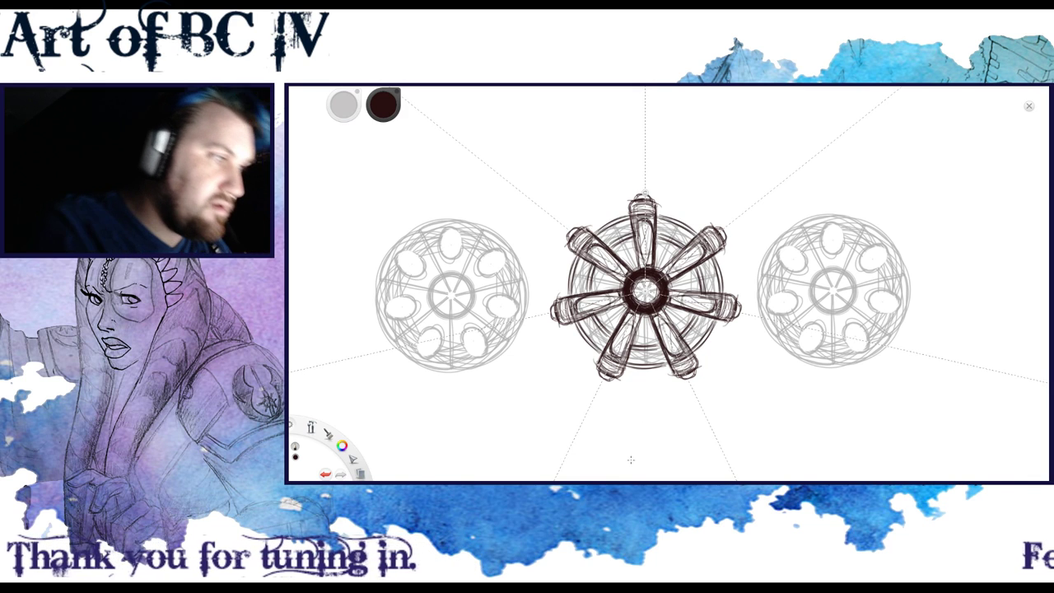
pyautogui.moveTo(692, 273)
pyautogui.mouseDown()
pyautogui.moveTo(705, 268)
pyautogui.moveTo(708, 288)
pyautogui.mouseUp()
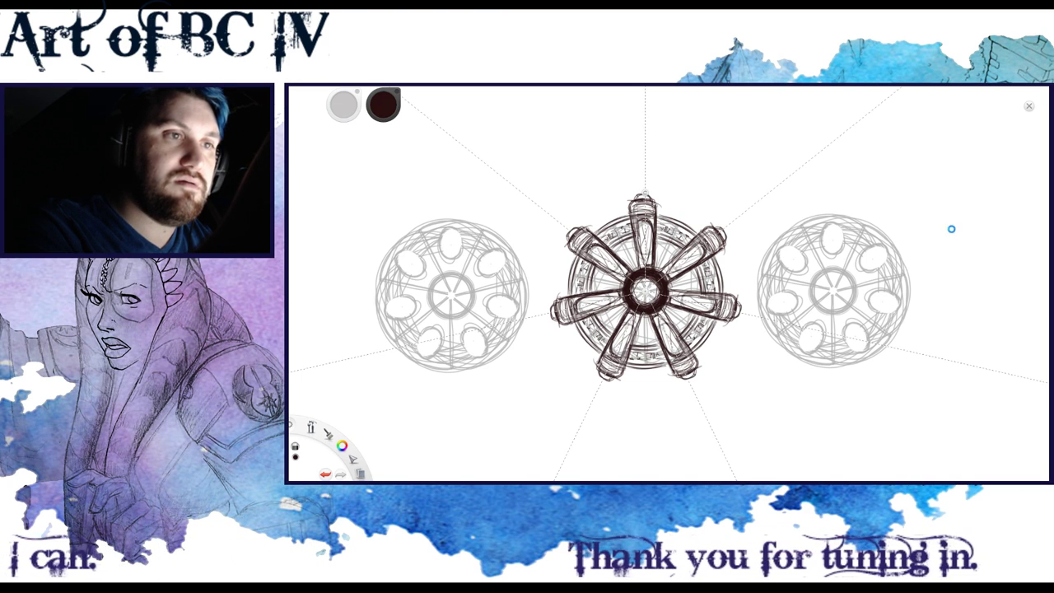
pyautogui.moveTo(639, 280); pyautogui.dragTo(658, 294)
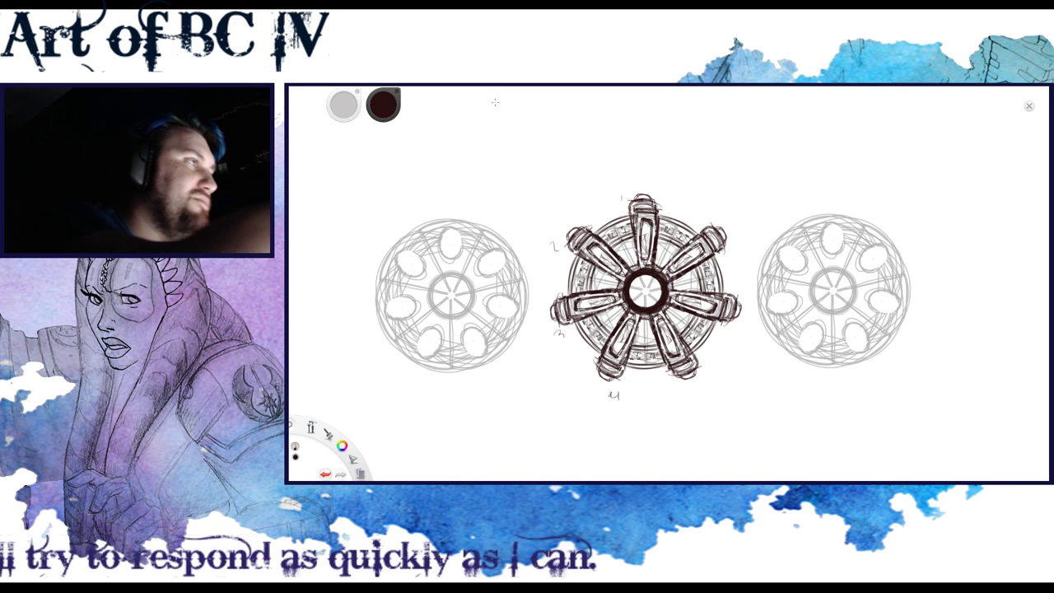
# Undo the handwritten numbers beside the middle wheel's spokes
pyautogui.hotkey('ctrl', 'z')
pyautogui.hotkey('ctrl', 'z')
pyautogui.hotkey('ctrl', 'z')
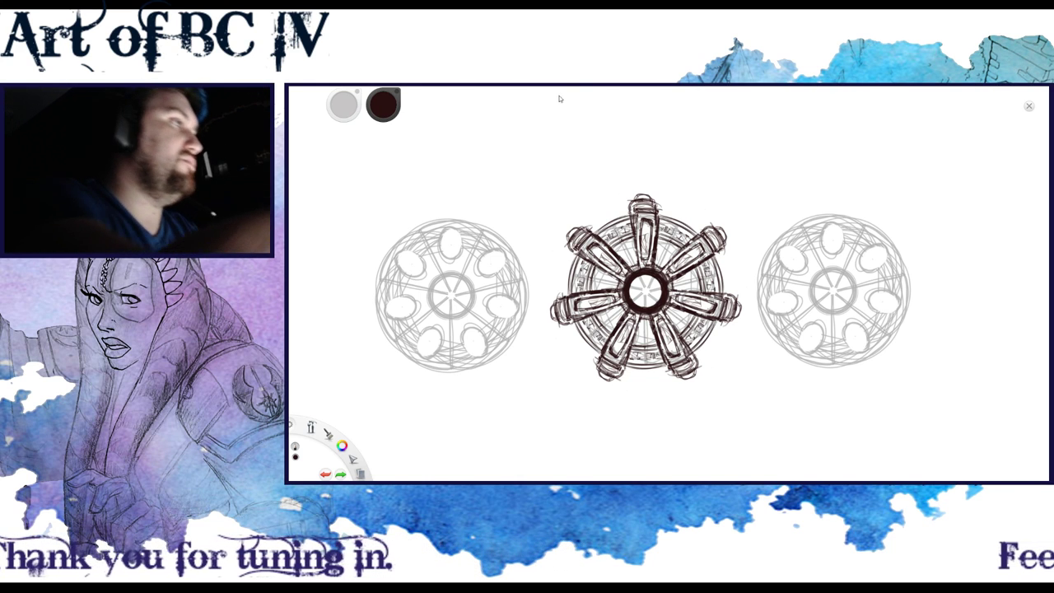
# Move the finished seven-spoke wheel drawing from the middle guide onto the left guide wheel
pyautogui.press('v')
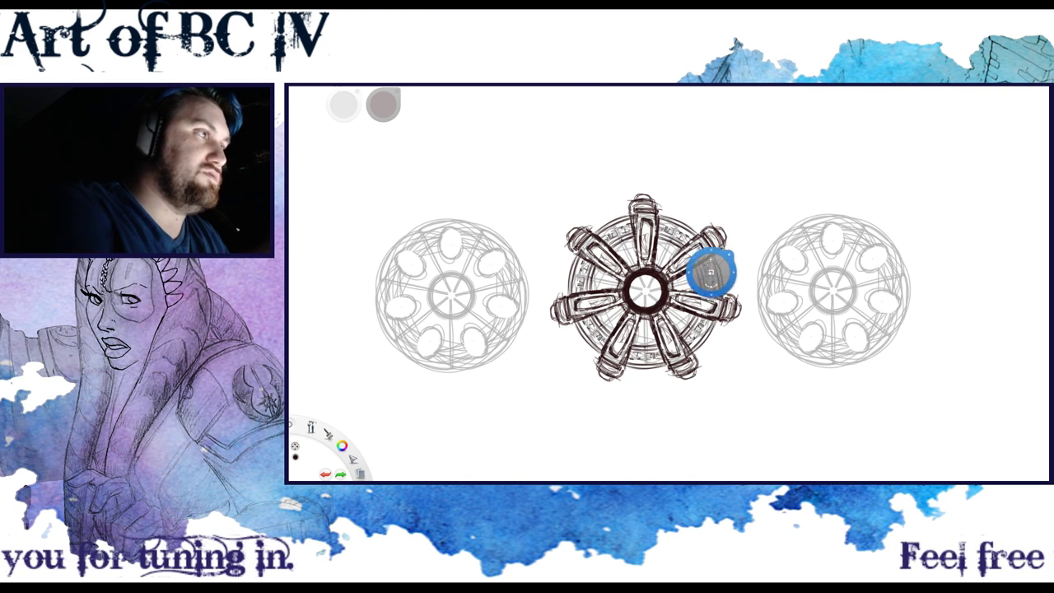
pyautogui.moveTo(780, 311)
pyautogui.mouseDown()
pyautogui.moveTo(598, 311)
pyautogui.moveTo(767, 317)
pyautogui.mouseUp()
pyautogui.moveTo(584, 318); pyautogui.dragTo(687, 150)
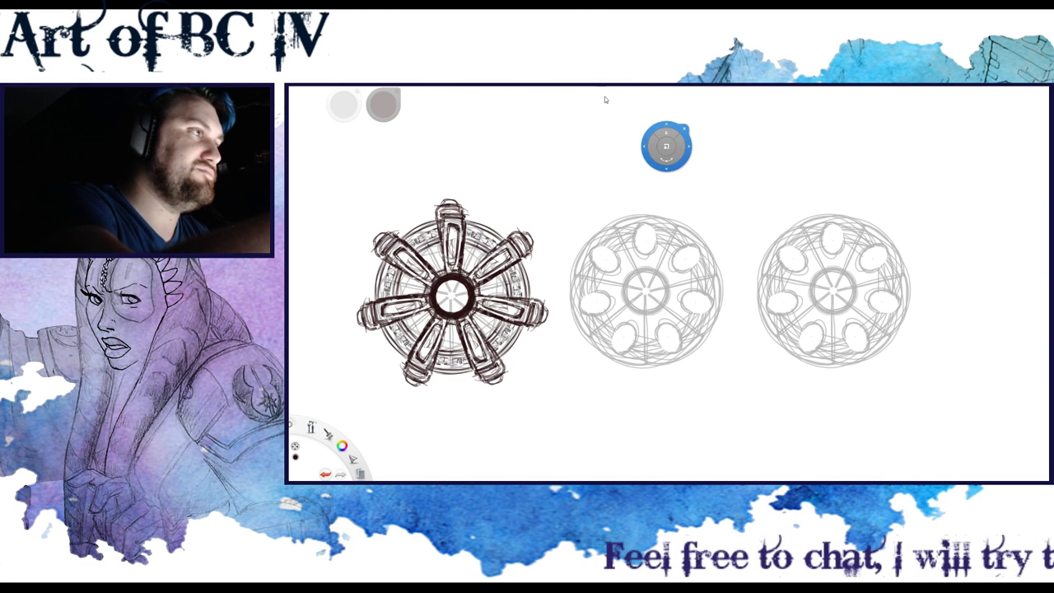
pyautogui.press('Escape')
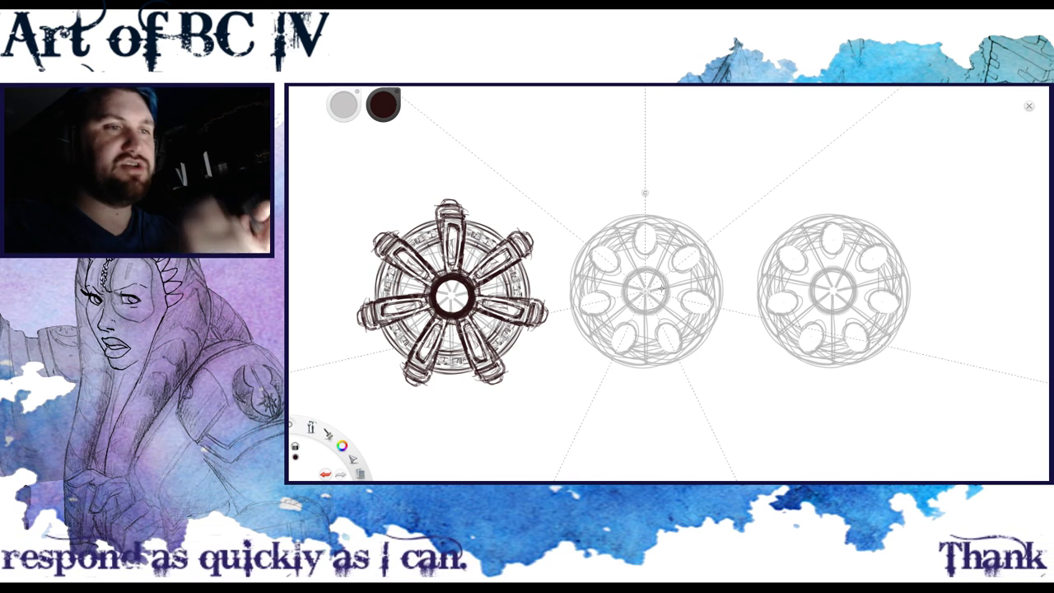
# Draw a second design on the middle wheel with symmetry: seven rim squares, small circles and connecting bands between them, and concentric inner rings
pyautogui.moveTo(636, 229)
pyautogui.mouseDown()
pyautogui.moveTo(637, 245)
pyautogui.moveTo(652, 237)
pyautogui.mouseUp()
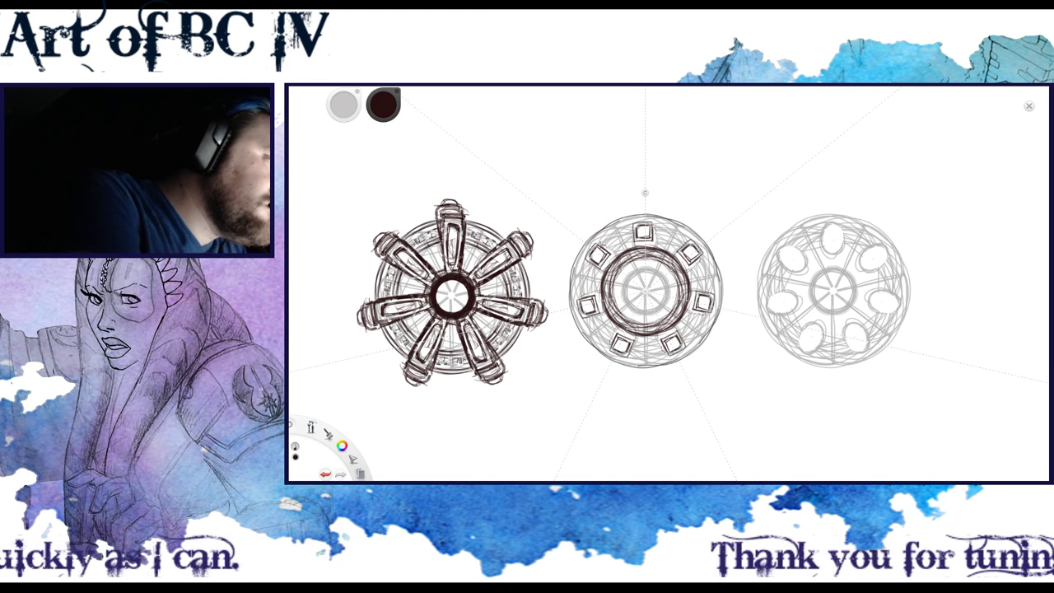
pyautogui.moveTo(617, 234); pyautogui.dragTo(615, 240)
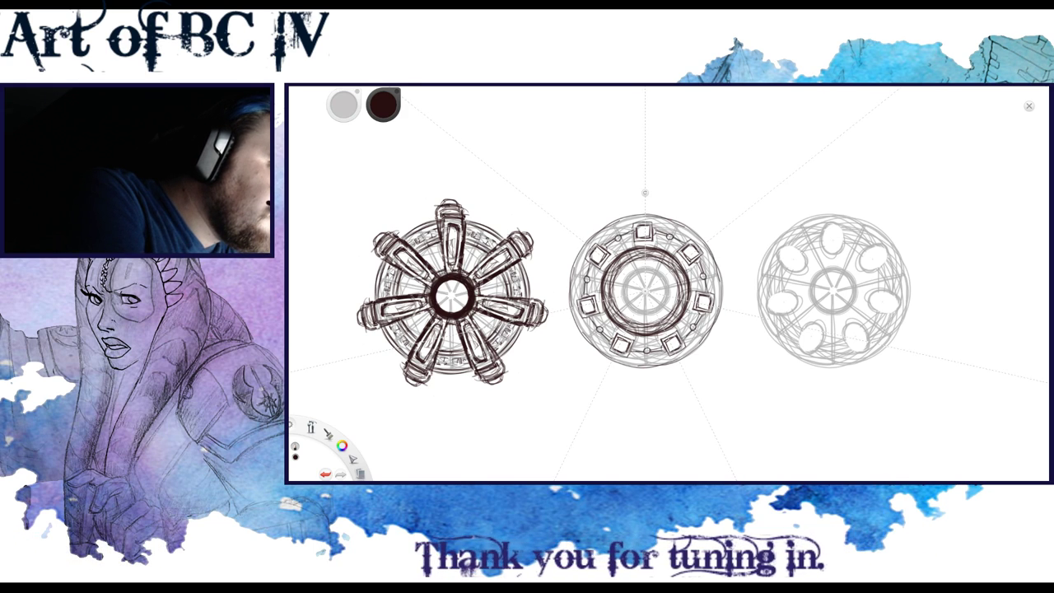
pyautogui.moveTo(607, 247); pyautogui.dragTo(631, 230)
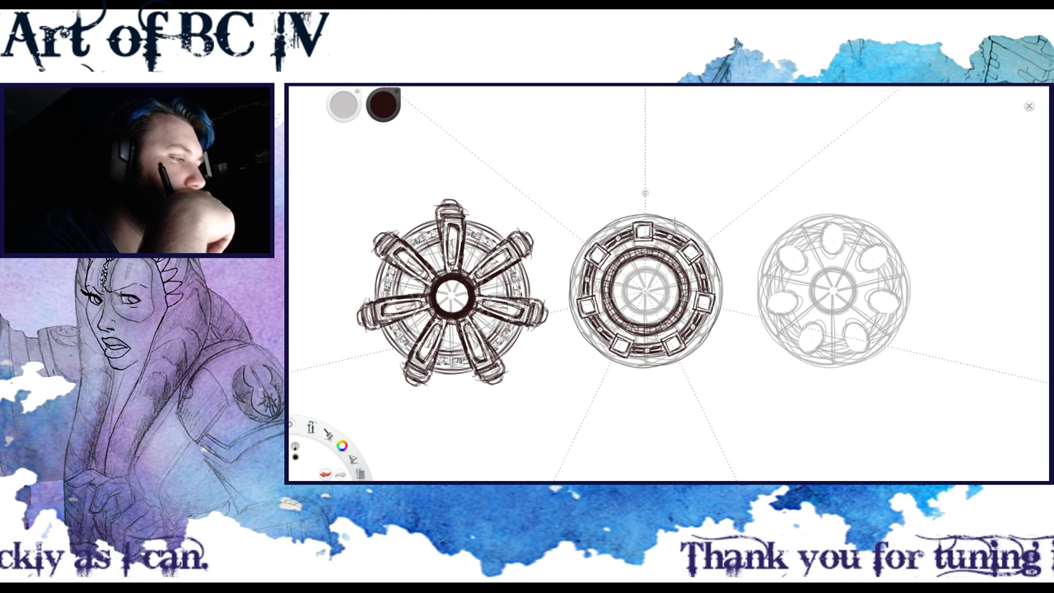
# Lasso the ring-and-squares design on the middle wheel and move it onto the right guide wheel
pyautogui.click(656, 111)
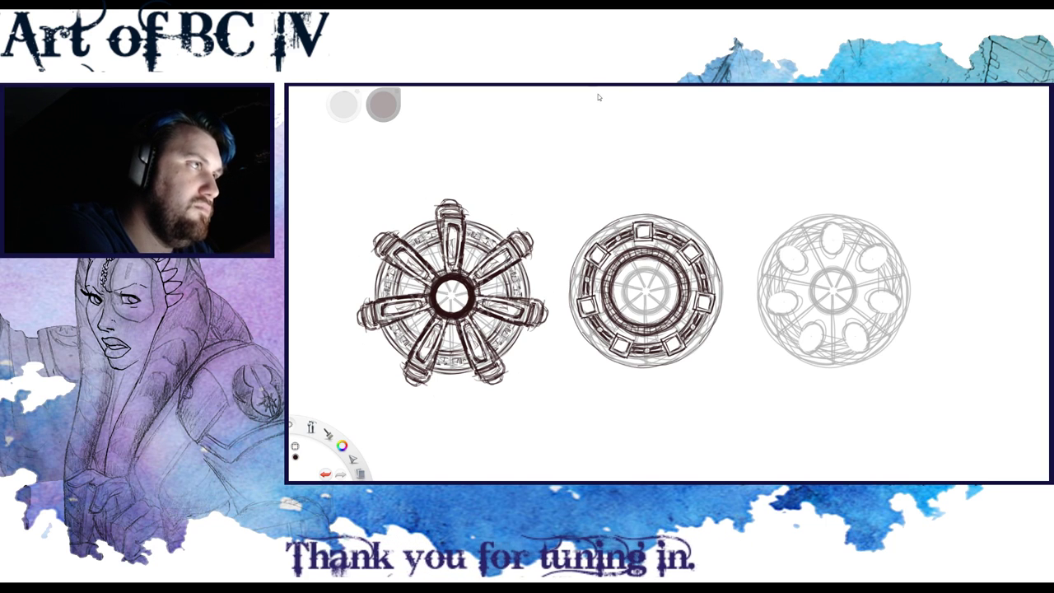
pyautogui.moveTo(717, 206)
pyautogui.mouseDown()
pyautogui.moveTo(566, 249)
pyautogui.moveTo(570, 354)
pyautogui.moveTo(638, 438)
pyautogui.moveTo(718, 207)
pyautogui.moveTo(747, 327)
pyautogui.mouseUp()
pyautogui.moveTo(746, 324)
pyautogui.mouseDown()
pyautogui.moveTo(873, 344)
pyautogui.moveTo(934, 325)
pyautogui.mouseUp()
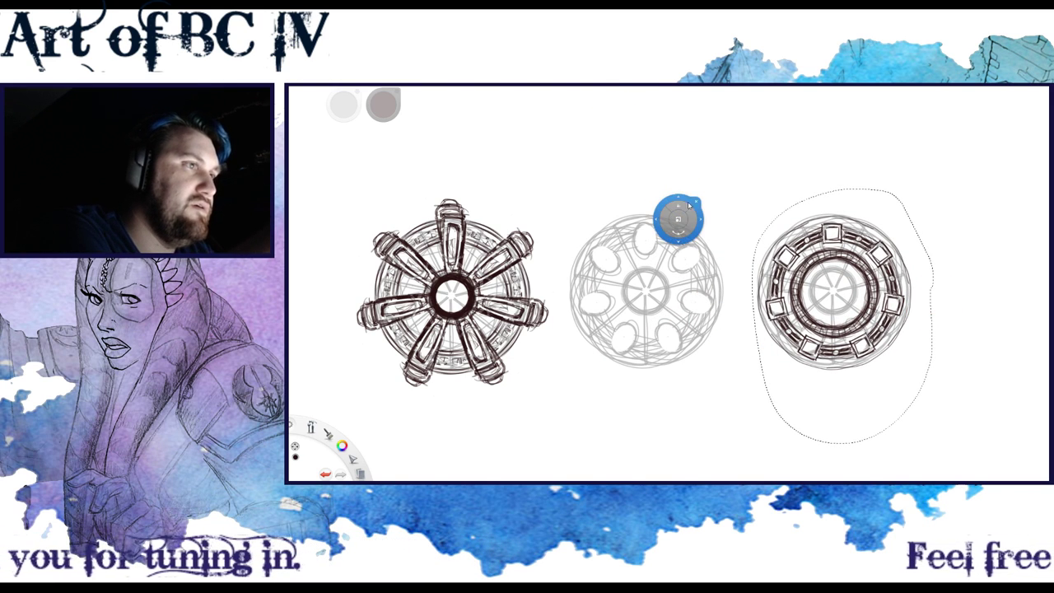
pyautogui.click(697, 203)
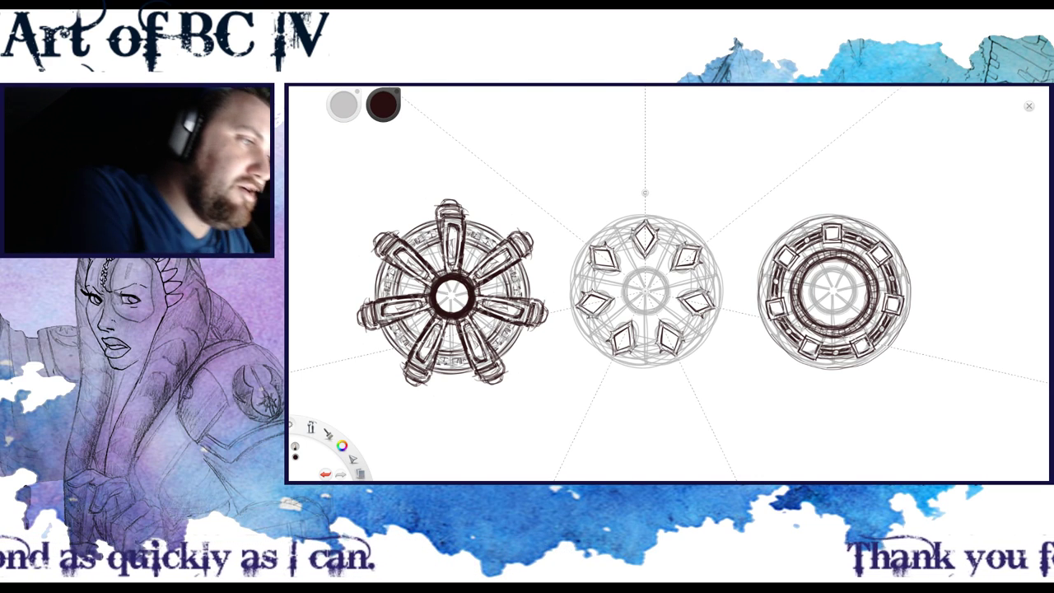
# Finish the diamond design on the middle wheel with small circles, radial dividers and framed wedges, and hide the three finished designs
pyautogui.moveTo(693, 265)
pyautogui.mouseDown()
pyautogui.moveTo(701, 268)
pyautogui.moveTo(679, 244)
pyautogui.mouseUp()
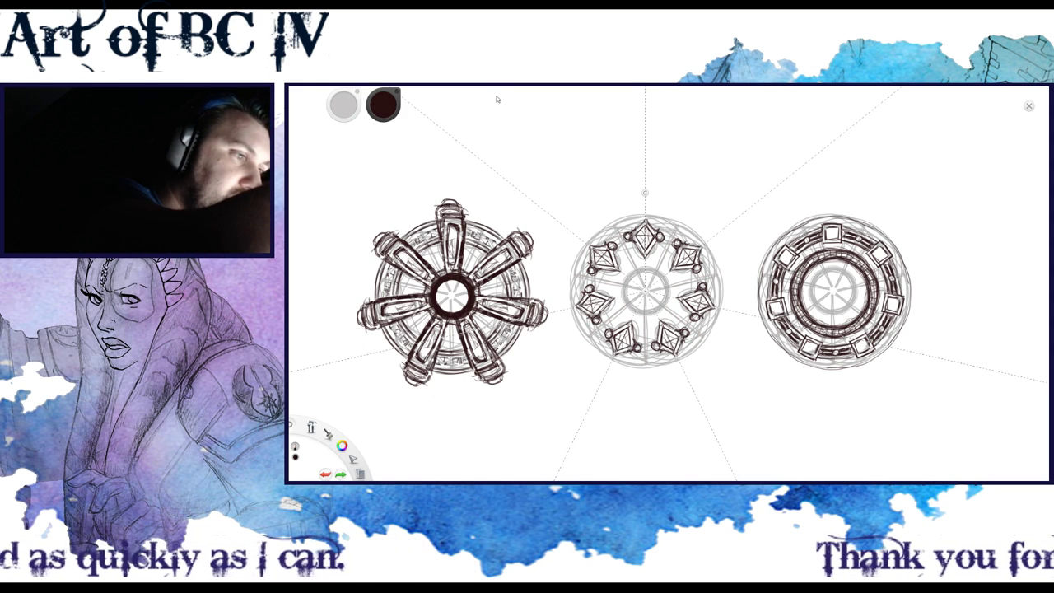
pyautogui.moveTo(674, 224); pyautogui.dragTo(654, 270)
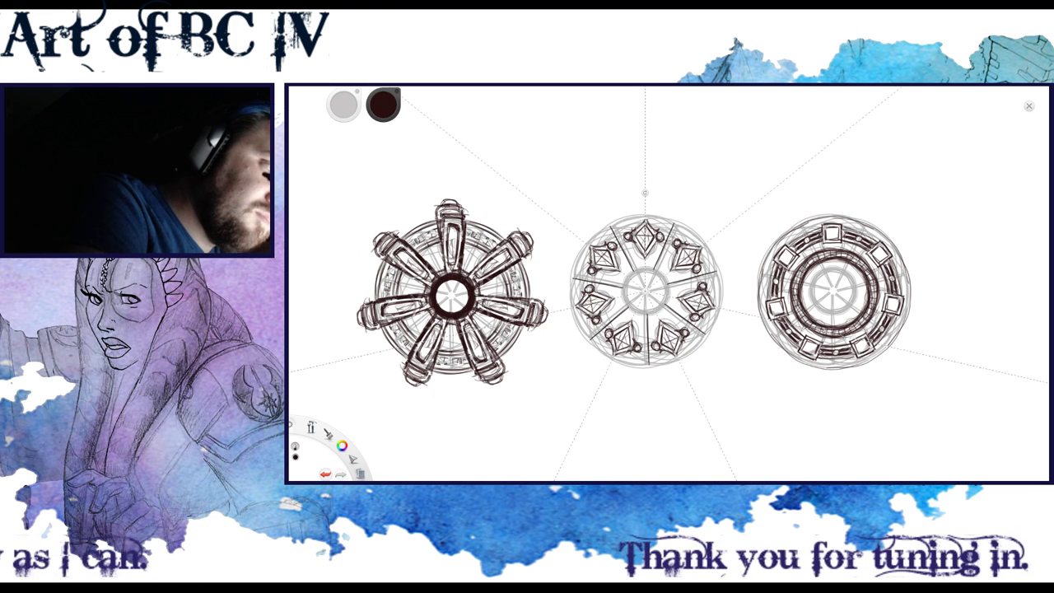
pyautogui.moveTo(677, 226); pyautogui.dragTo(659, 266)
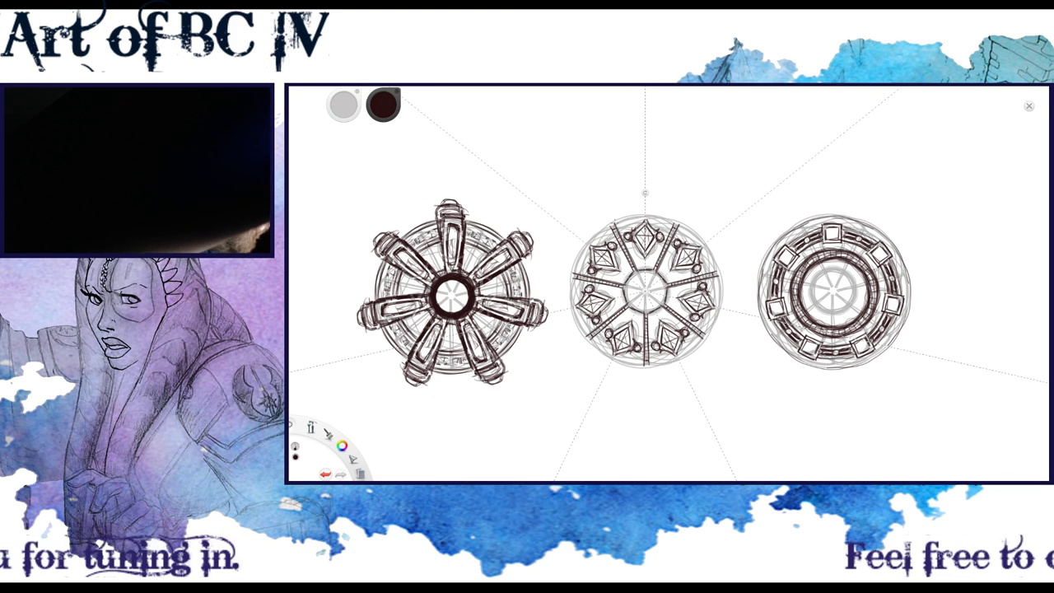
pyautogui.moveTo(621, 221); pyautogui.dragTo(674, 221)
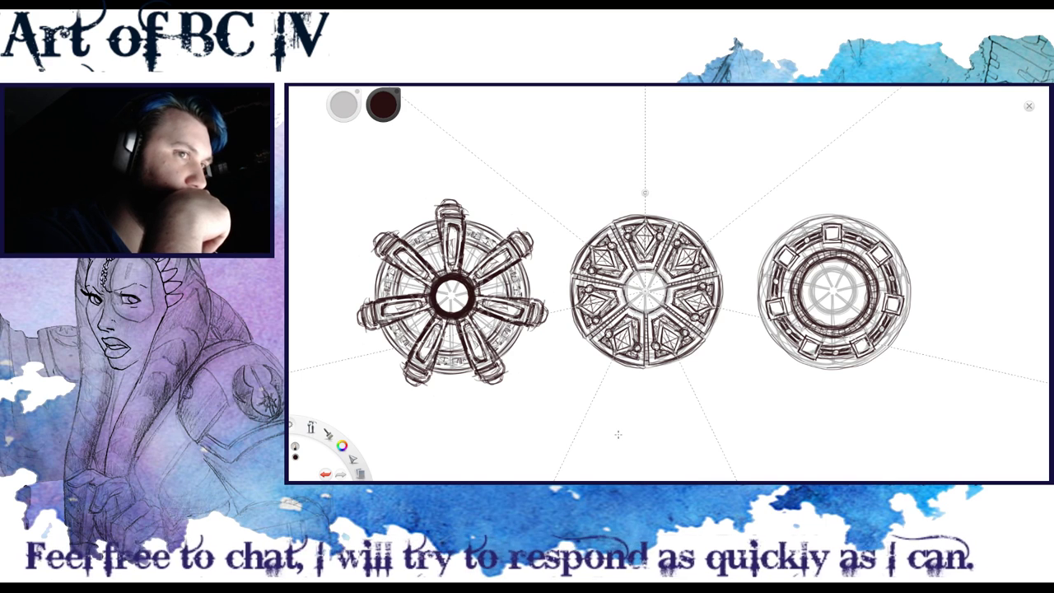
pyautogui.click(915, 196)
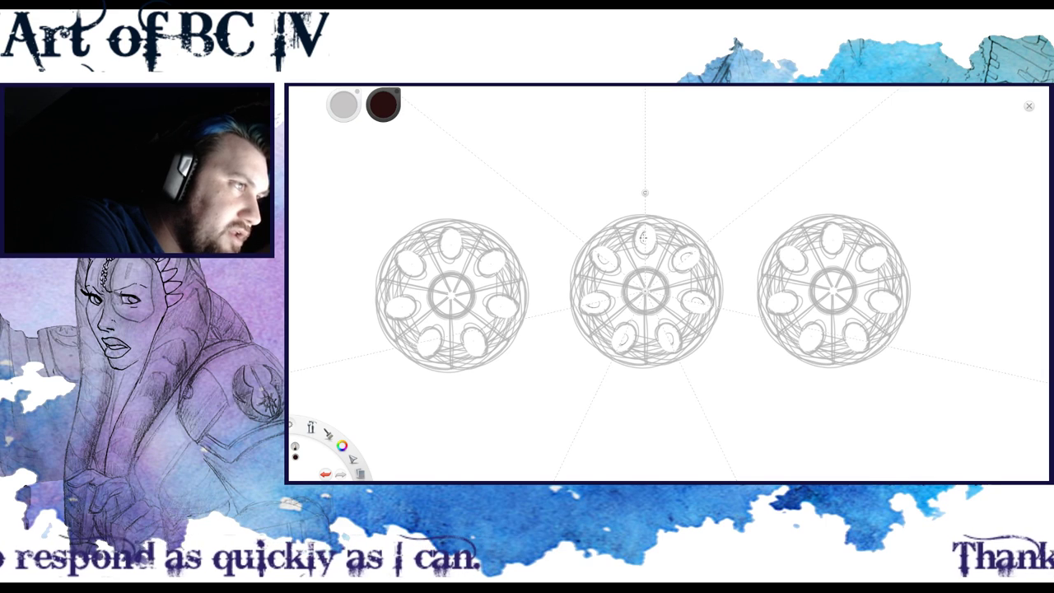
# Draw a petal design on the middle wheel with symmetry: seven pointed petals with beaded edges, small circles and a seven-sided hub
pyautogui.moveTo(644, 236); pyautogui.dragTo(645, 252)
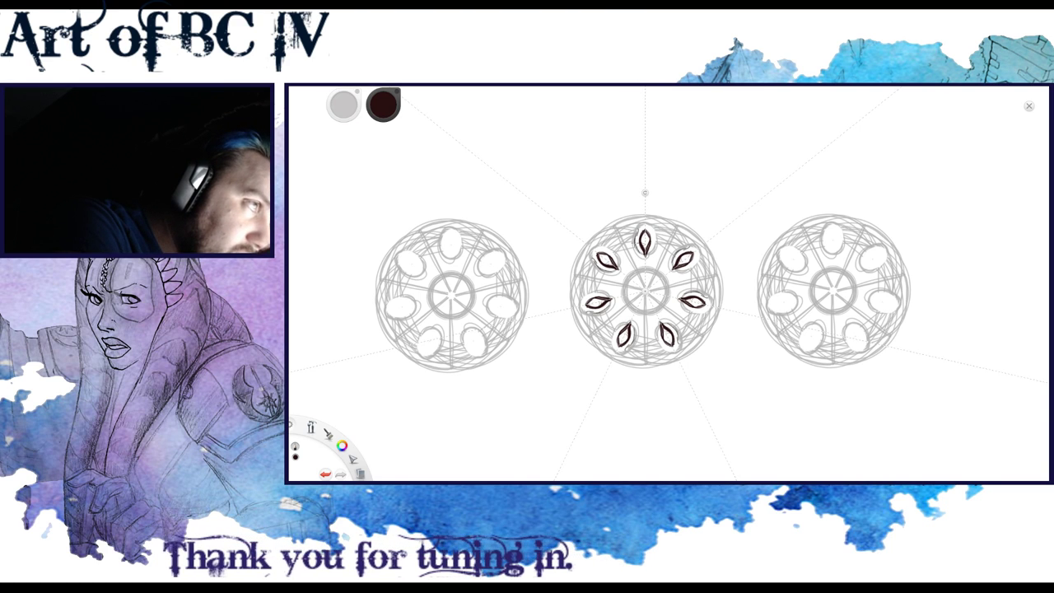
pyautogui.moveTo(644, 265); pyautogui.dragTo(642, 226)
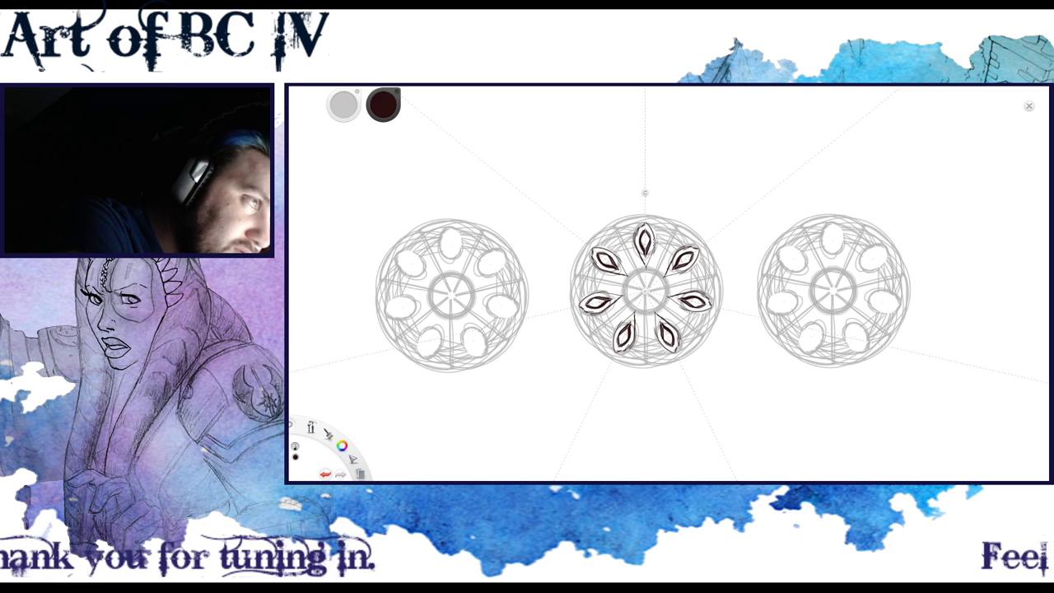
pyautogui.moveTo(646, 266); pyautogui.dragTo(645, 268)
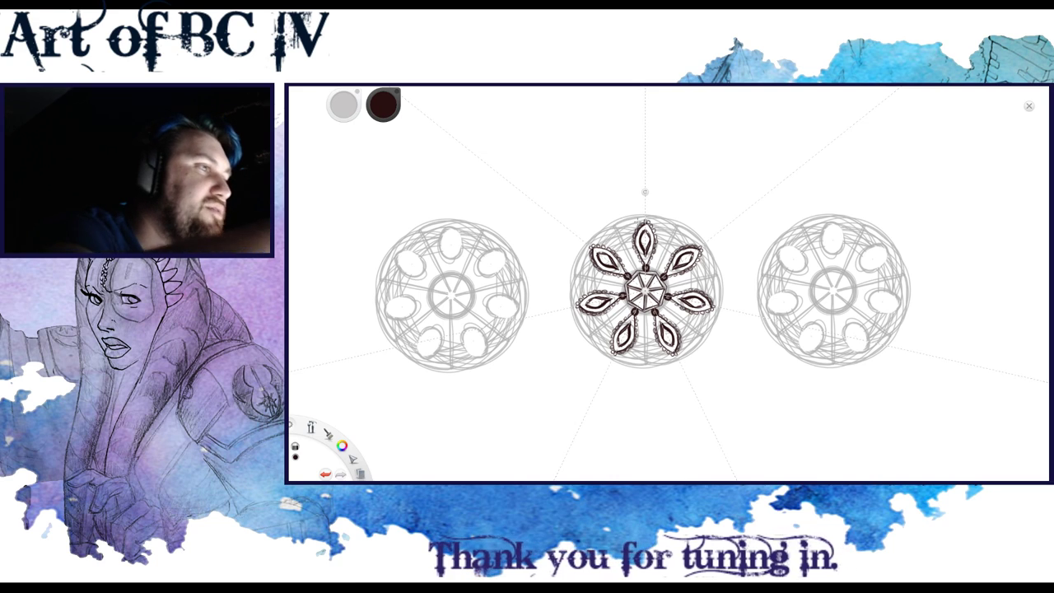
pyautogui.moveTo(640, 257); pyautogui.dragTo(645, 231)
# Undo the whole petal design on the middle wheel
pyautogui.hotkey('ctrl', 'z')
pyautogui.hotkey('ctrl', 'z')
pyautogui.hotkey('ctrl', 'z')
pyautogui.hotkey('ctrl', 'z')
pyautogui.hotkey('ctrl', 'z')
pyautogui.hotkey('ctrl', 'z')
pyautogui.hotkey('ctrl', 'z')
pyautogui.hotkey('ctrl', 'z')
pyautogui.hotkey('ctrl', 'z')
pyautogui.hotkey('ctrl', 'z')
pyautogui.hotkey('ctrl', 'z')
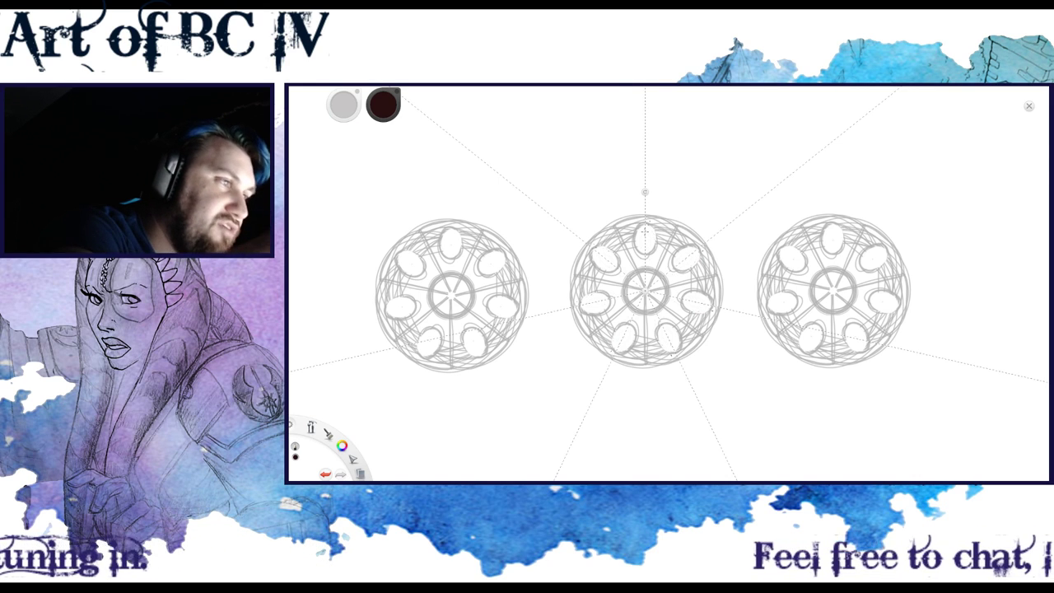
# Draw a new symmetrical design on the middle wheel: seven stippled wedges with round holes, banded spokes between them, and a ringed hub
pyautogui.moveTo(645, 233); pyautogui.dragTo(650, 230)
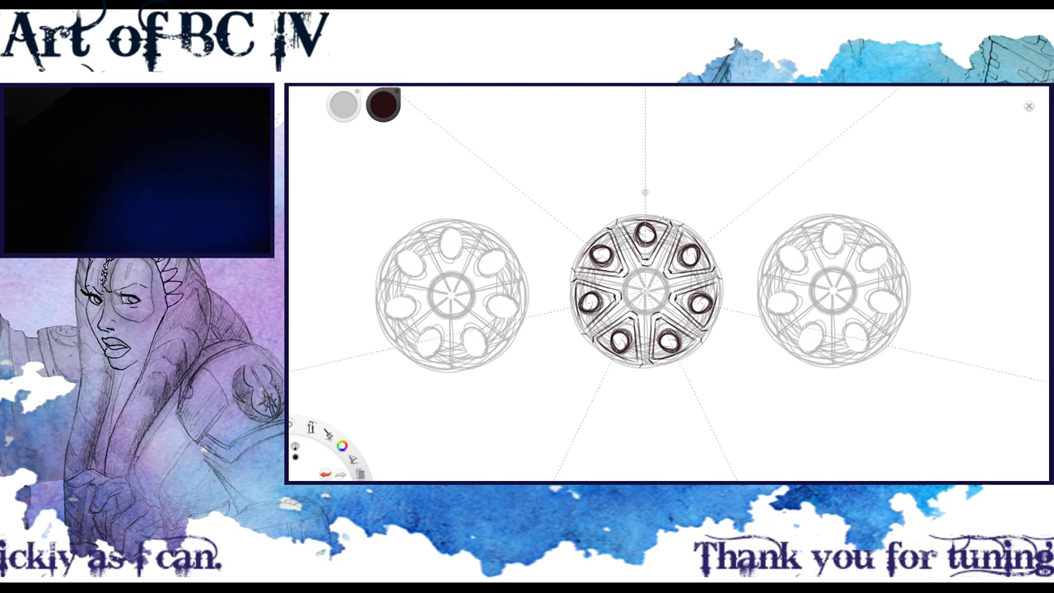
pyautogui.moveTo(645, 216)
pyautogui.mouseDown()
pyautogui.moveTo(619, 218)
pyautogui.moveTo(662, 216)
pyautogui.mouseUp()
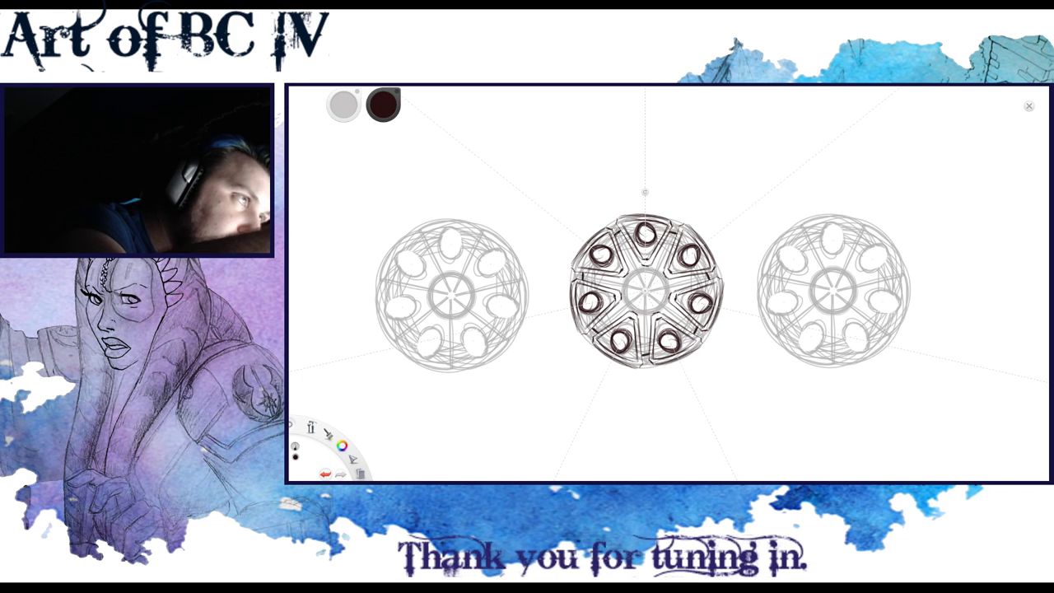
pyautogui.moveTo(616, 229); pyautogui.dragTo(630, 247)
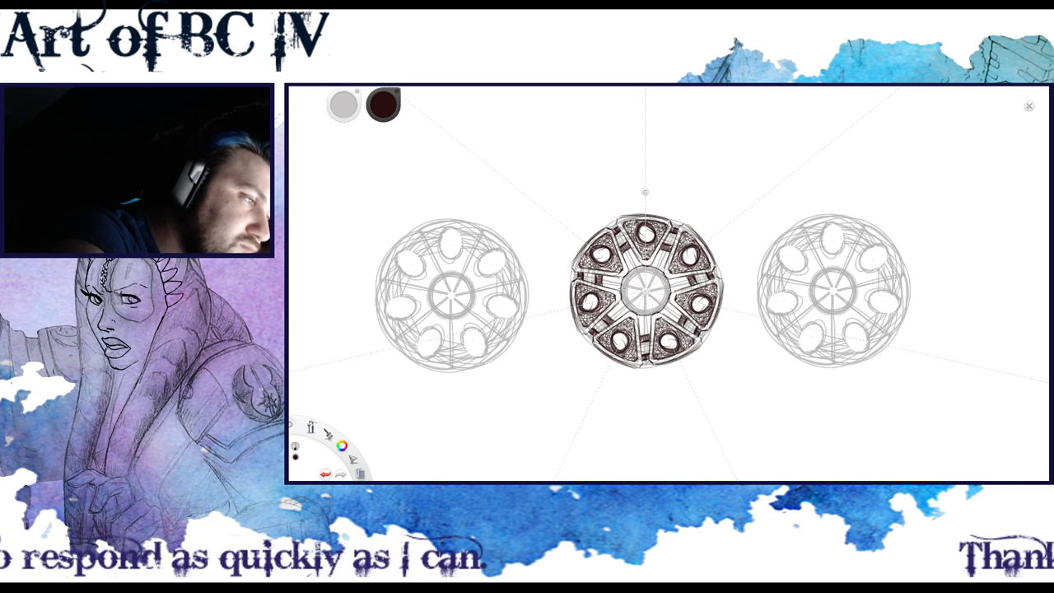
pyautogui.moveTo(635, 269)
pyautogui.mouseDown()
pyautogui.moveTo(625, 303)
pyautogui.moveTo(626, 290)
pyautogui.mouseUp()
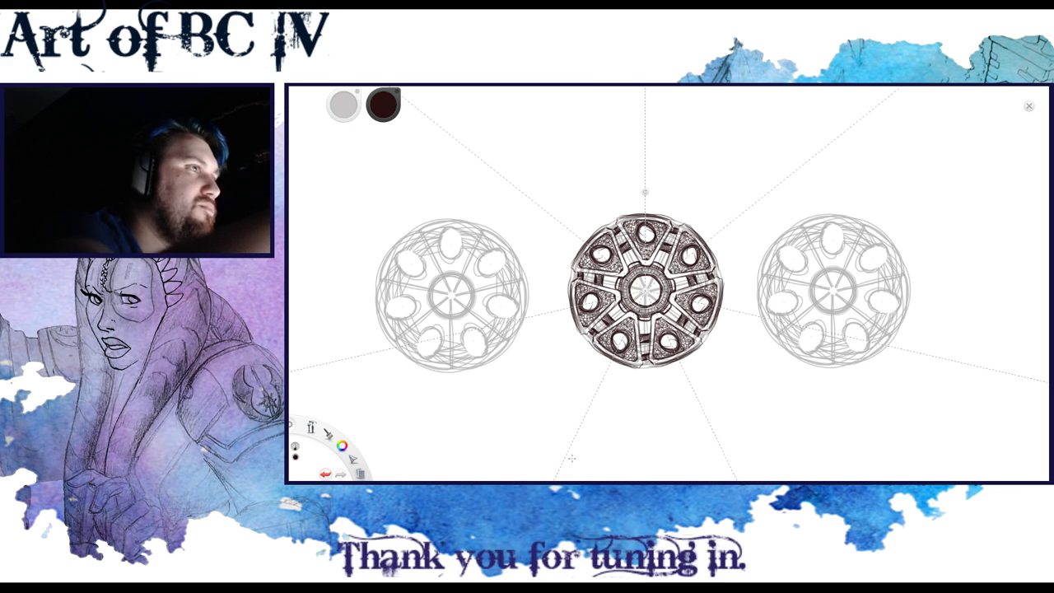
# Lasso the stippled-wedge design on the middle wheel and move it onto the right guide wheel
pyautogui.click(598, 102)
pyautogui.press('v')
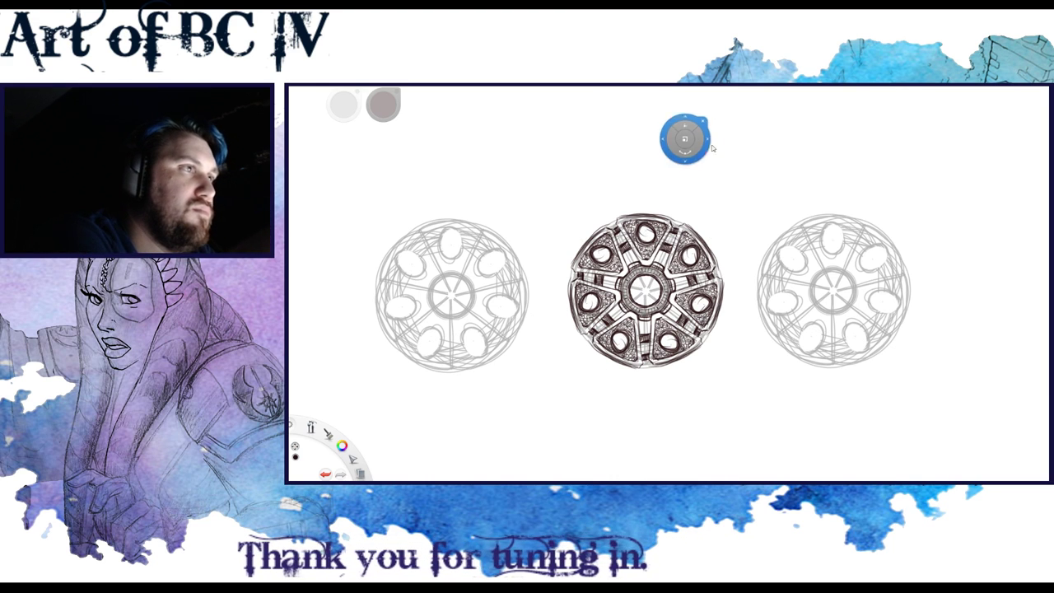
pyautogui.moveTo(745, 189)
pyautogui.mouseDown()
pyautogui.moveTo(633, 205)
pyautogui.moveTo(580, 197)
pyautogui.moveTo(885, 211)
pyautogui.moveTo(933, 190)
pyautogui.mouseUp()
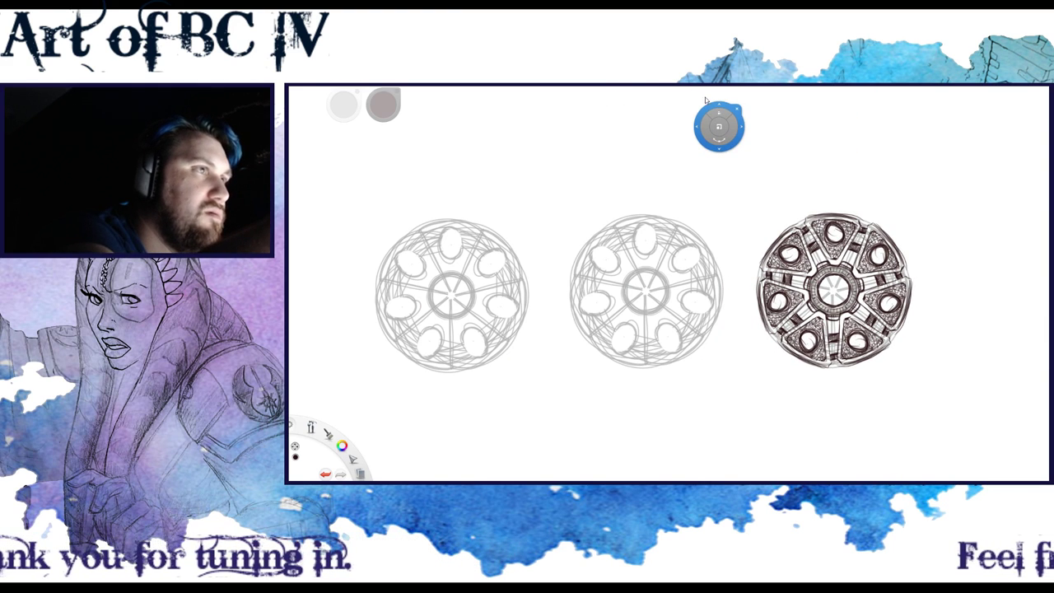
pyautogui.press('Escape')
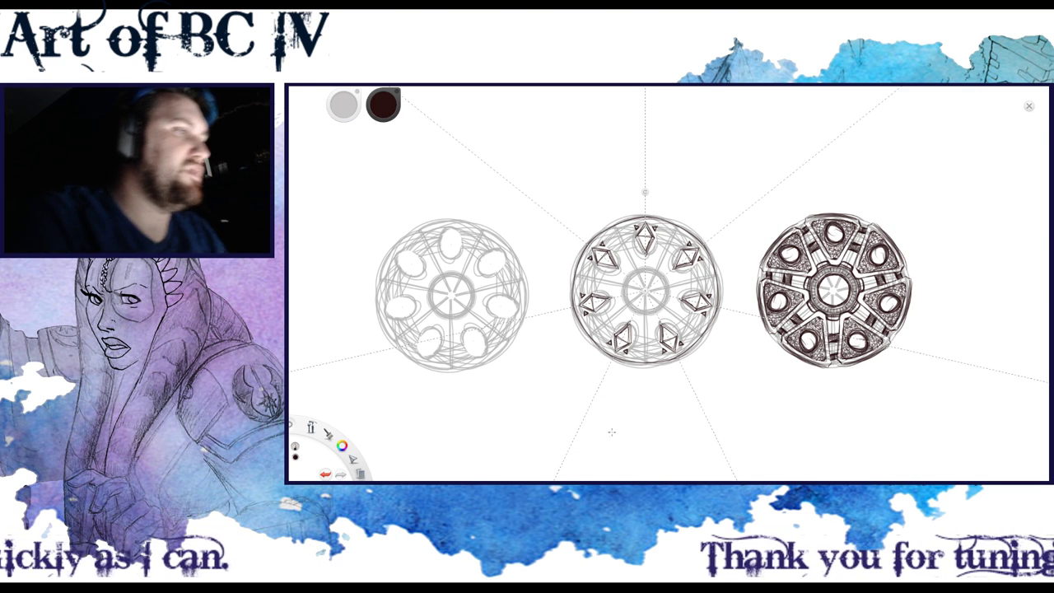
# Draw another symmetrical design on the middle wheel: diamonds with small triangles in framed wedges, separated by radial bars inside a rim circle
pyautogui.moveTo(616, 262); pyautogui.dragTo(635, 251)
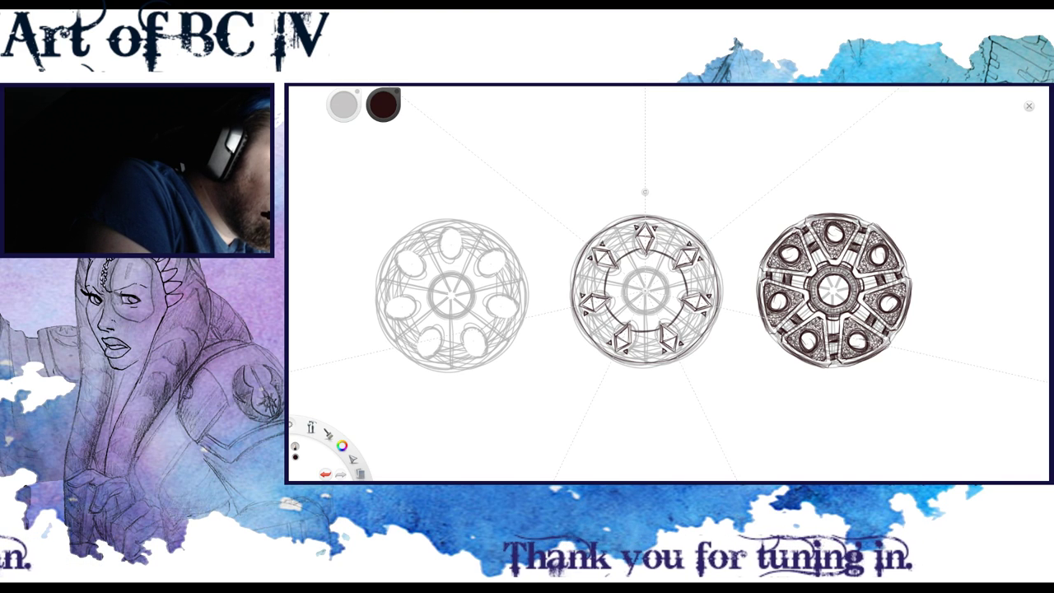
pyautogui.hotkey('ctrl', 'z')
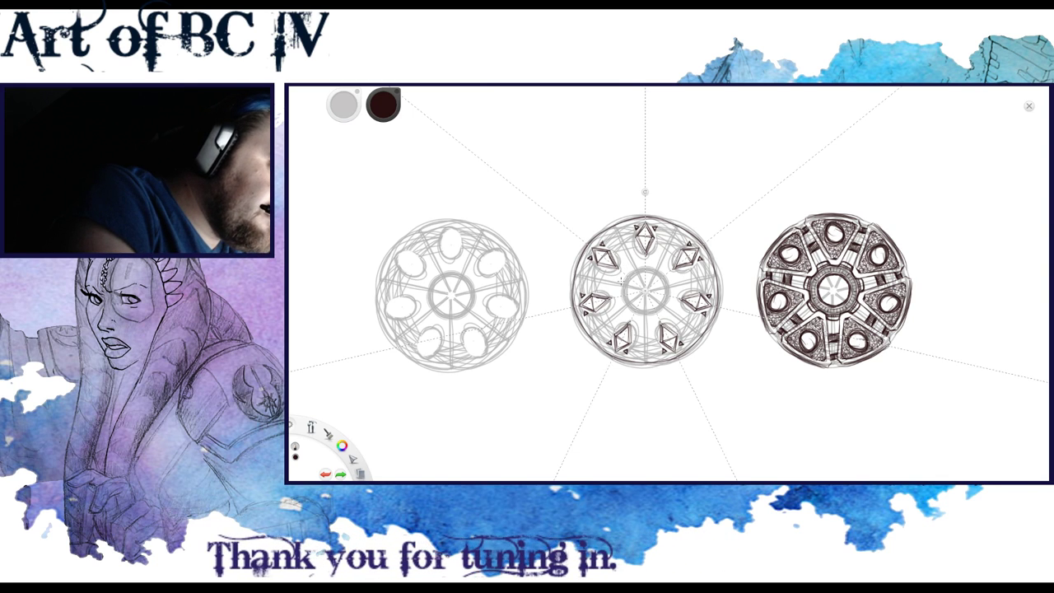
pyautogui.moveTo(621, 282)
pyautogui.mouseDown()
pyautogui.moveTo(629, 270)
pyautogui.moveTo(615, 227)
pyautogui.mouseUp()
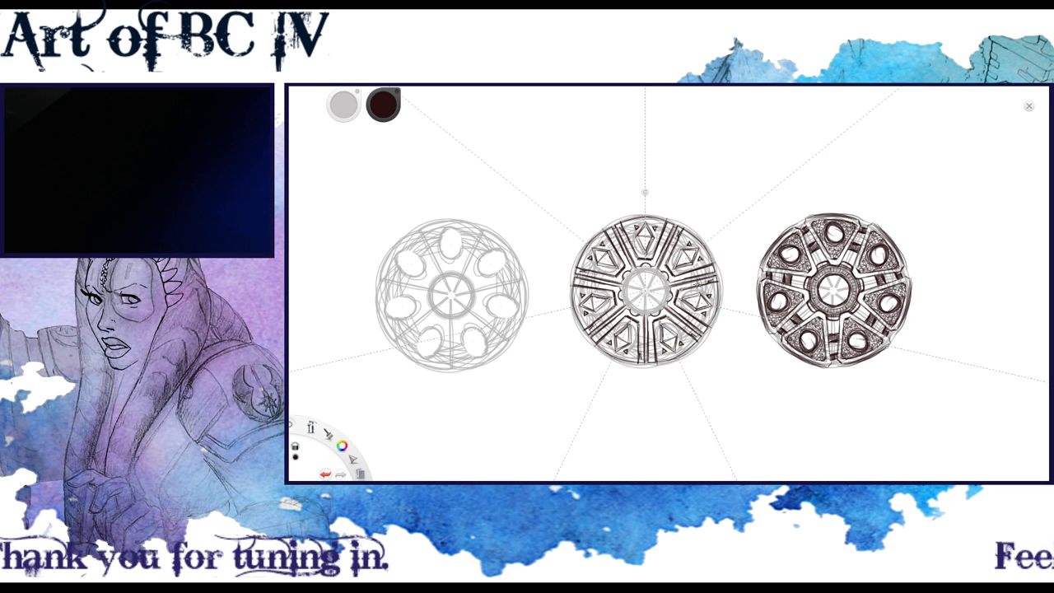
pyautogui.press('s')
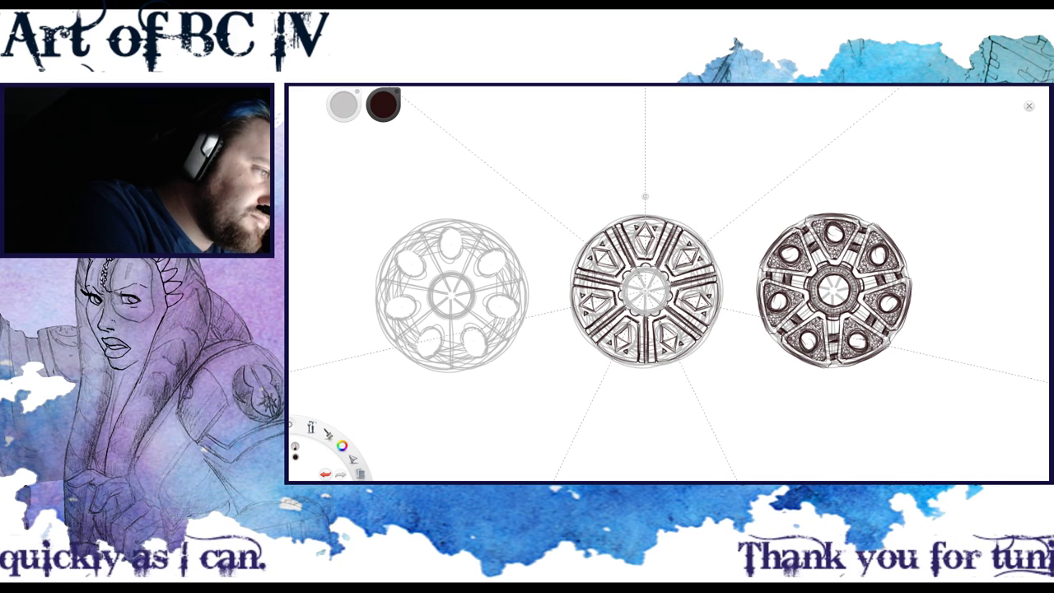
# Try a cluster of seven small circles inside the middle wheel's hub
pyautogui.moveTo(639, 271)
pyautogui.mouseDown()
pyautogui.moveTo(633, 280)
pyautogui.moveTo(656, 278)
pyautogui.moveTo(639, 297)
pyautogui.moveTo(645, 290)
pyautogui.mouseUp()
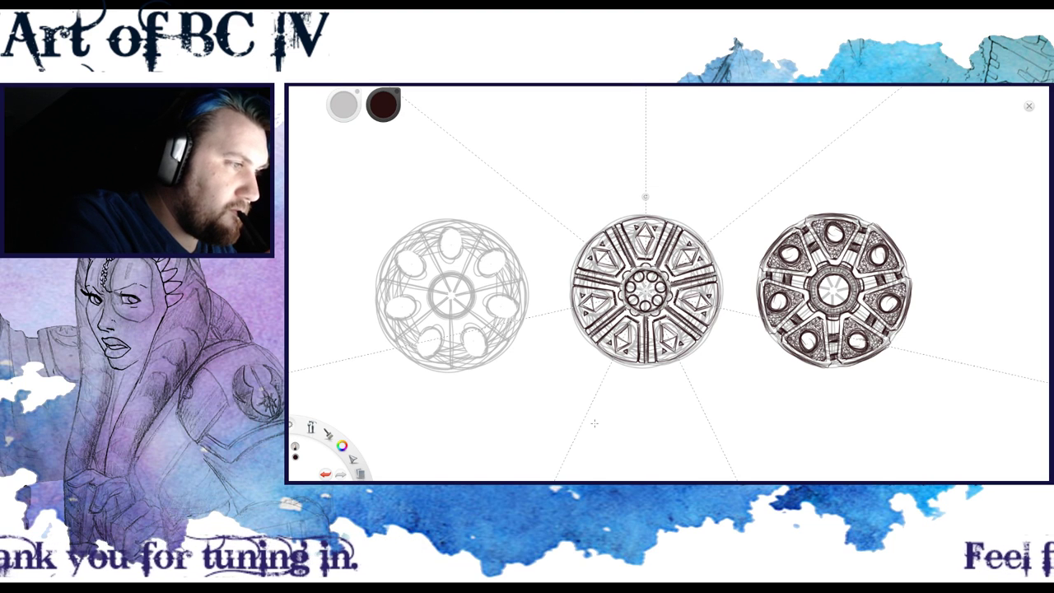
pyautogui.moveTo(645, 289); pyautogui.dragTo(646, 291)
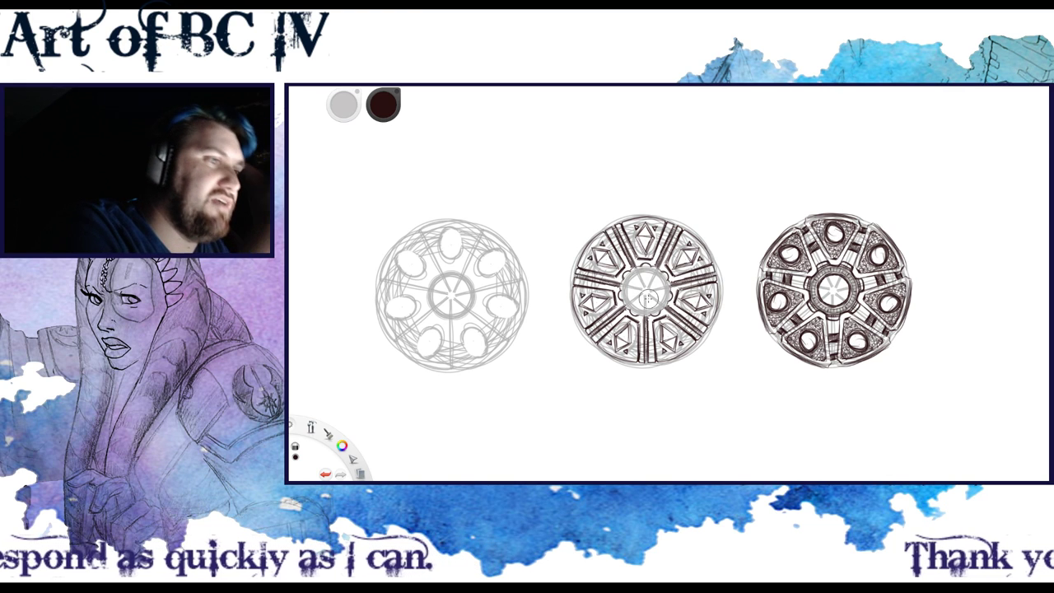
pyautogui.click(727, 95)
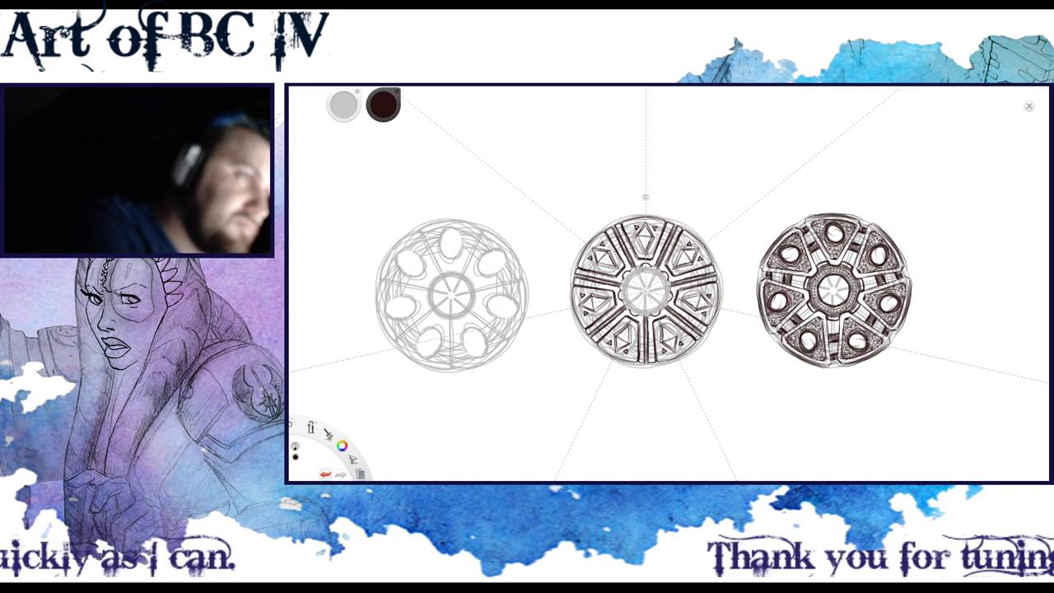
# Add seven small circles around the middle wheel's hub ring, and extend the bold diamonds with points reaching the rim
pyautogui.moveTo(646, 262); pyautogui.dragTo(647, 265)
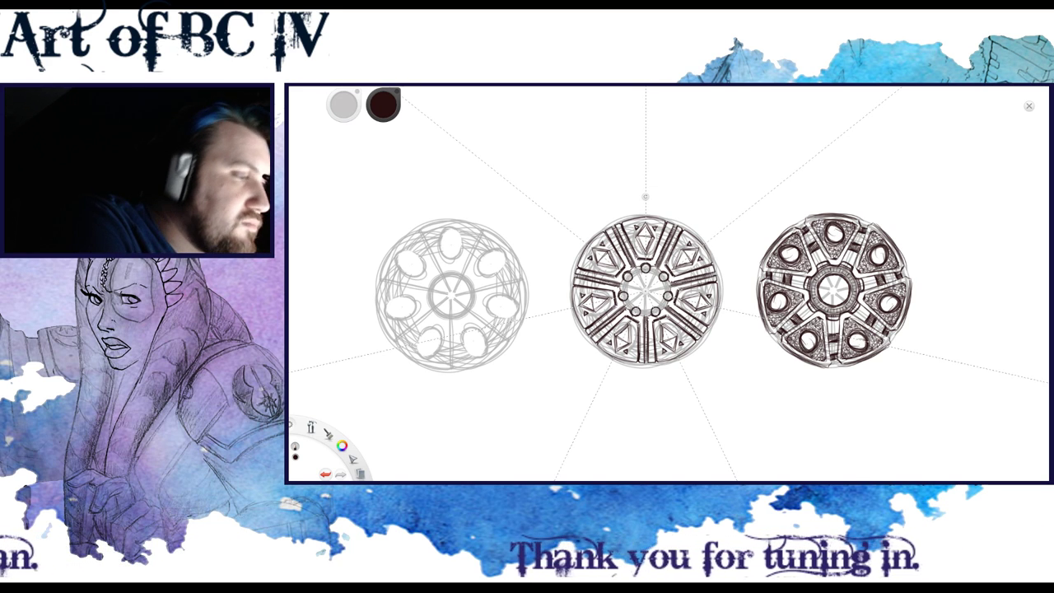
pyautogui.moveTo(638, 276); pyautogui.dragTo(653, 275)
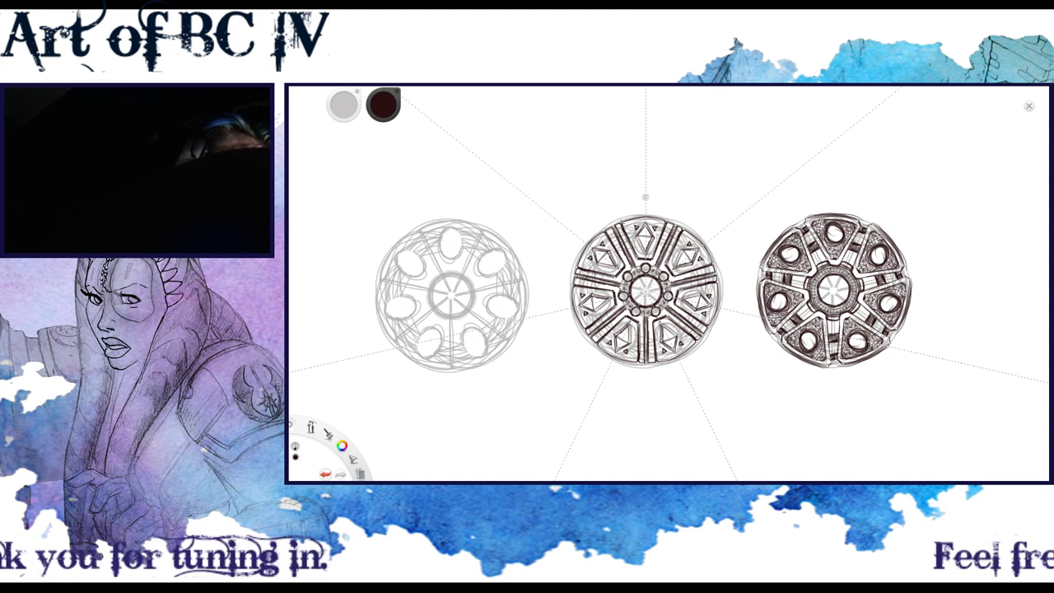
pyautogui.click(345, 106)
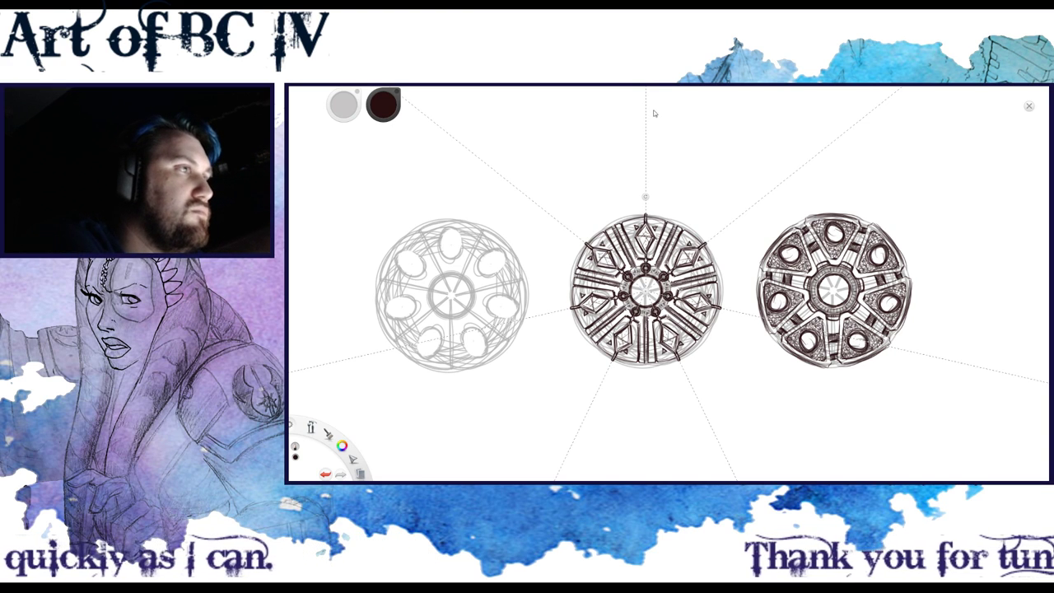
# Lasso the diamond-and-bars design on the middle wheel, move it onto the left guide wheel and deselect it
pyautogui.press('space')
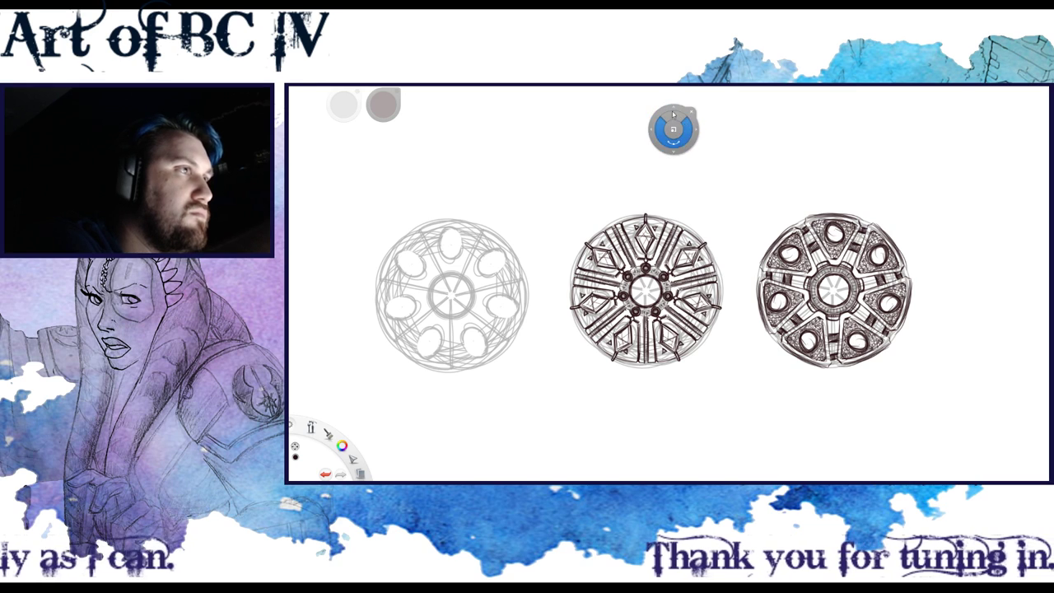
pyautogui.moveTo(634, 186)
pyautogui.mouseDown()
pyautogui.moveTo(559, 292)
pyautogui.moveTo(600, 375)
pyautogui.moveTo(690, 395)
pyautogui.moveTo(727, 350)
pyautogui.moveTo(702, 202)
pyautogui.mouseUp()
pyautogui.press('v')
pyautogui.moveTo(714, 237)
pyautogui.mouseDown()
pyautogui.moveTo(552, 269)
pyautogui.moveTo(515, 249)
pyautogui.moveTo(522, 245)
pyautogui.mouseUp()
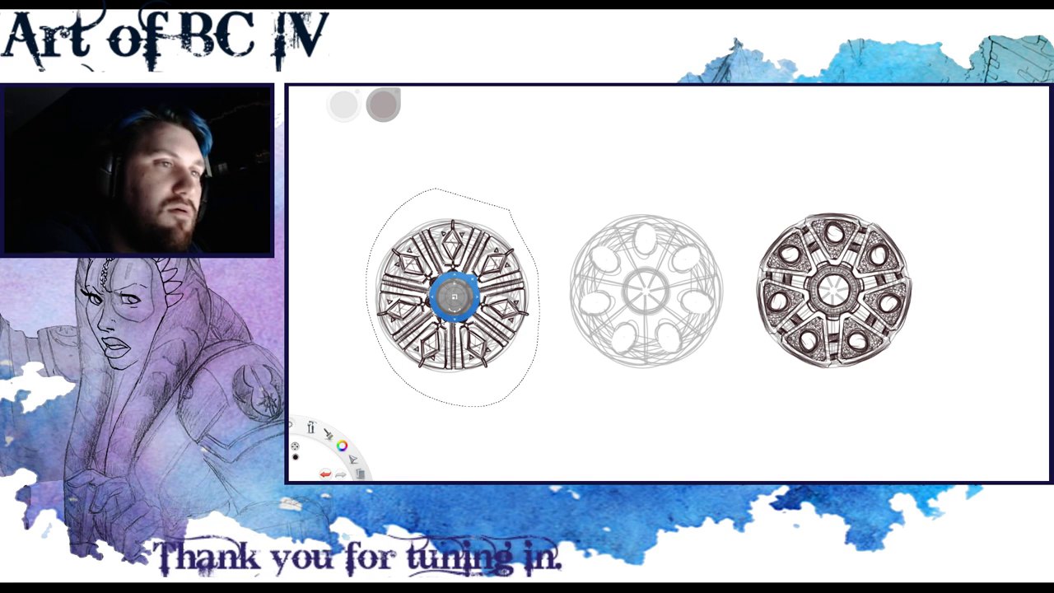
pyautogui.moveTo(454, 296)
pyautogui.mouseDown()
pyautogui.moveTo(798, 212)
pyautogui.moveTo(701, 137)
pyautogui.mouseUp()
pyautogui.click(760, 141)
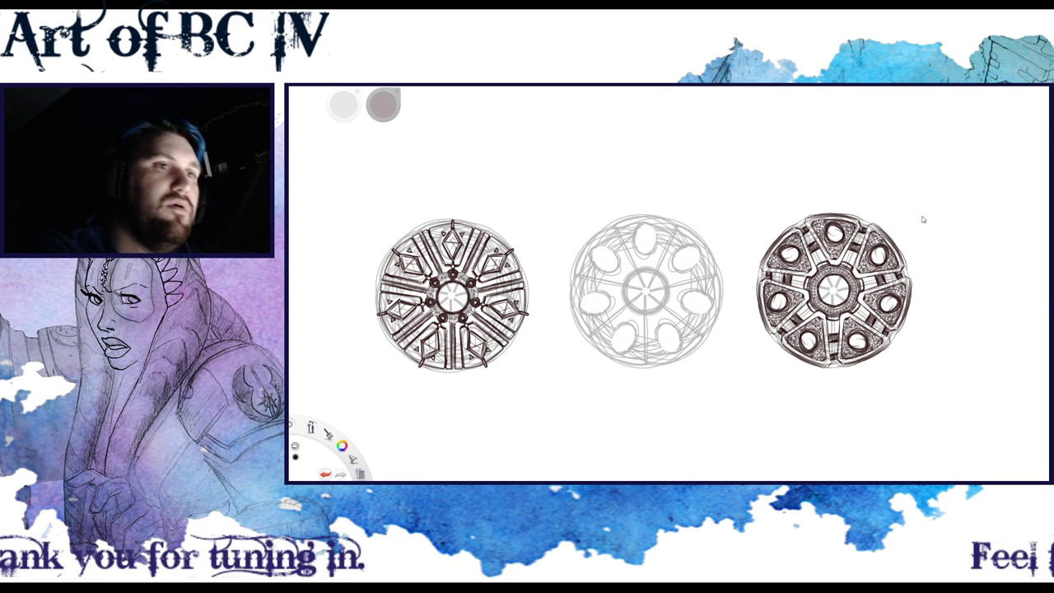
# Hide the grey guide wheels and show the three earlier designs again
pyautogui.click(916, 249)
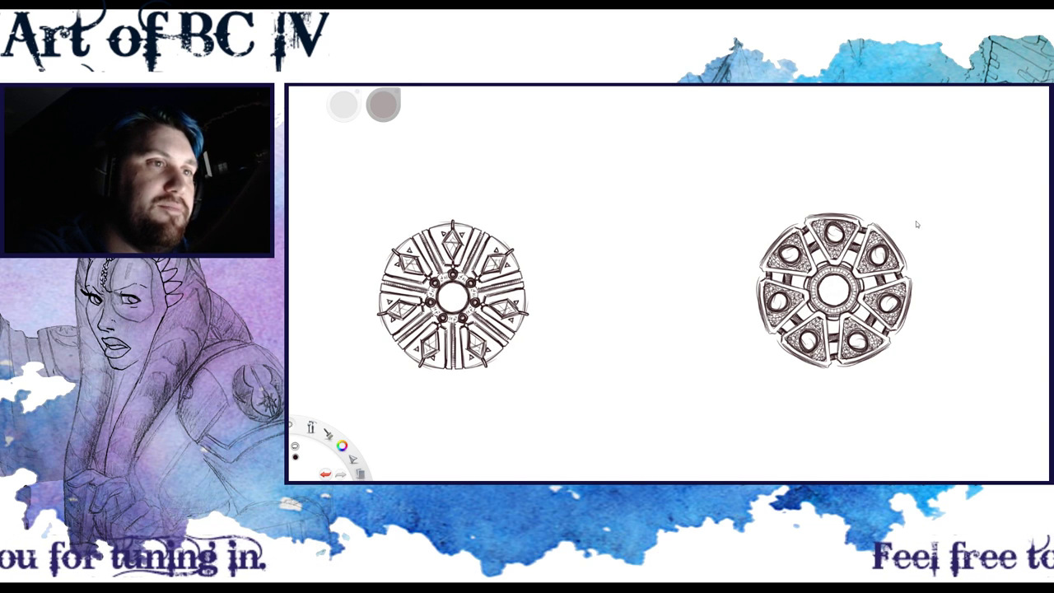
pyautogui.hotkey('ctrl', 'z')
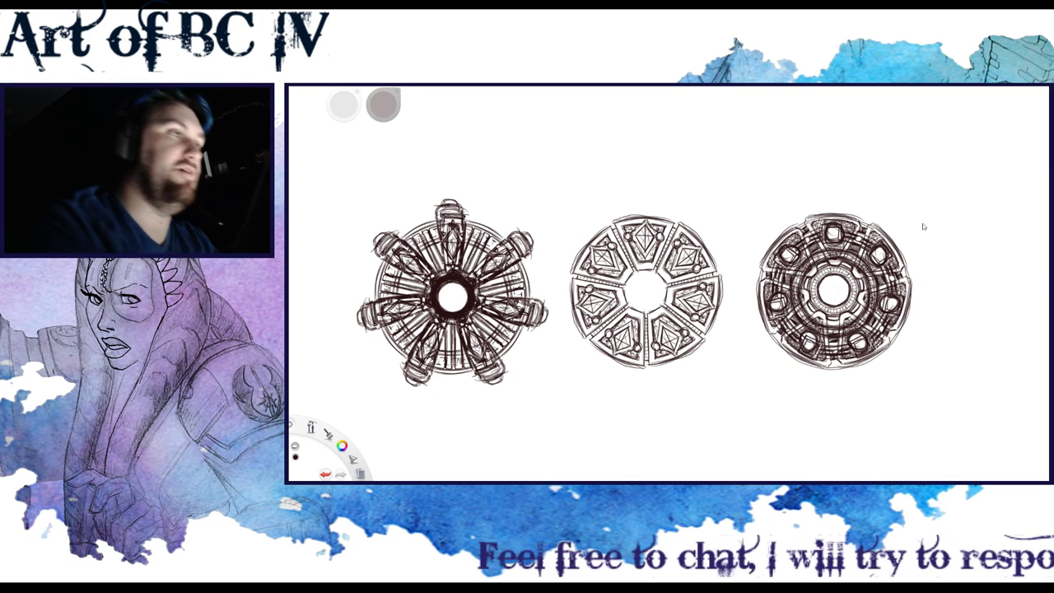
# Arrange the five designs in two rows, with the three earlier wheels below and the two newer ones side by side above
pyautogui.moveTo(745, 210); pyautogui.dragTo(740, 256)
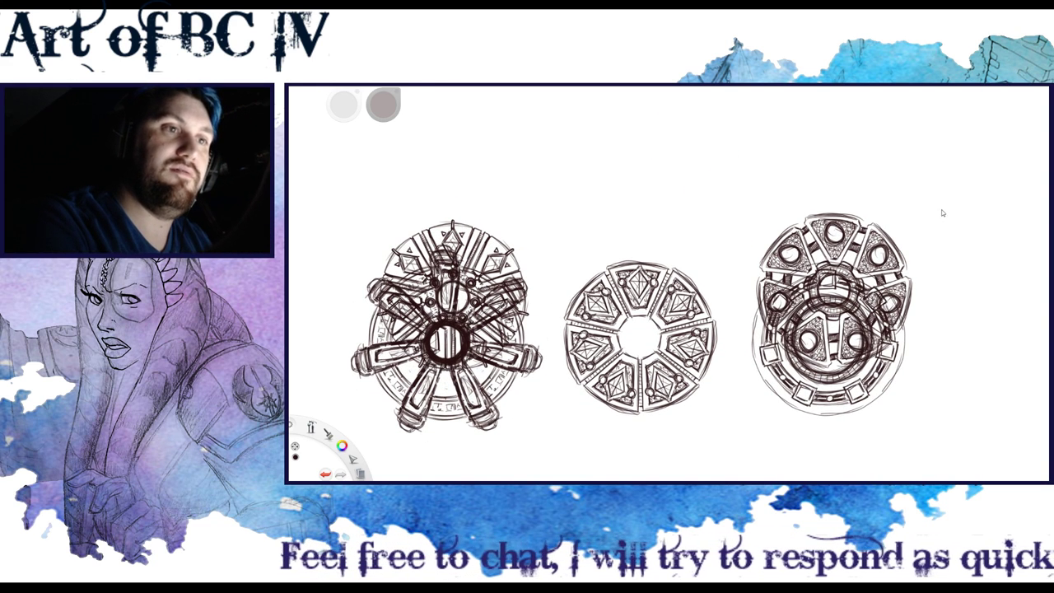
pyautogui.press('space')
pyautogui.moveTo(741, 221)
pyautogui.mouseDown()
pyautogui.moveTo(736, 148)
pyautogui.moveTo(823, 132)
pyautogui.moveTo(839, 110)
pyautogui.mouseUp()
pyautogui.moveTo(833, 150); pyautogui.dragTo(679, 118)
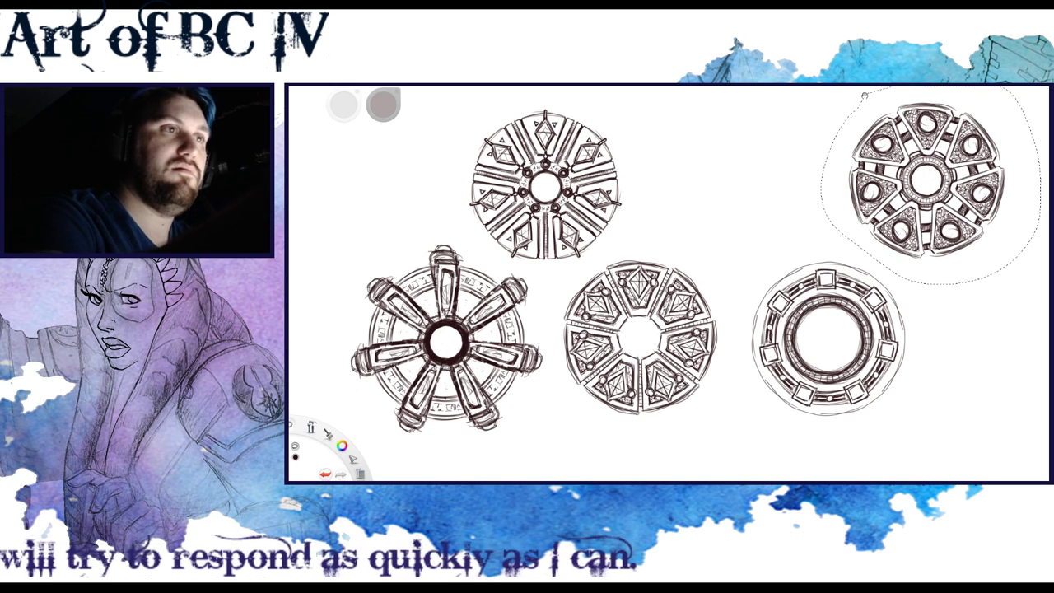
pyautogui.moveTo(885, 142); pyautogui.dragTo(683, 145)
pyautogui.click(686, 149)
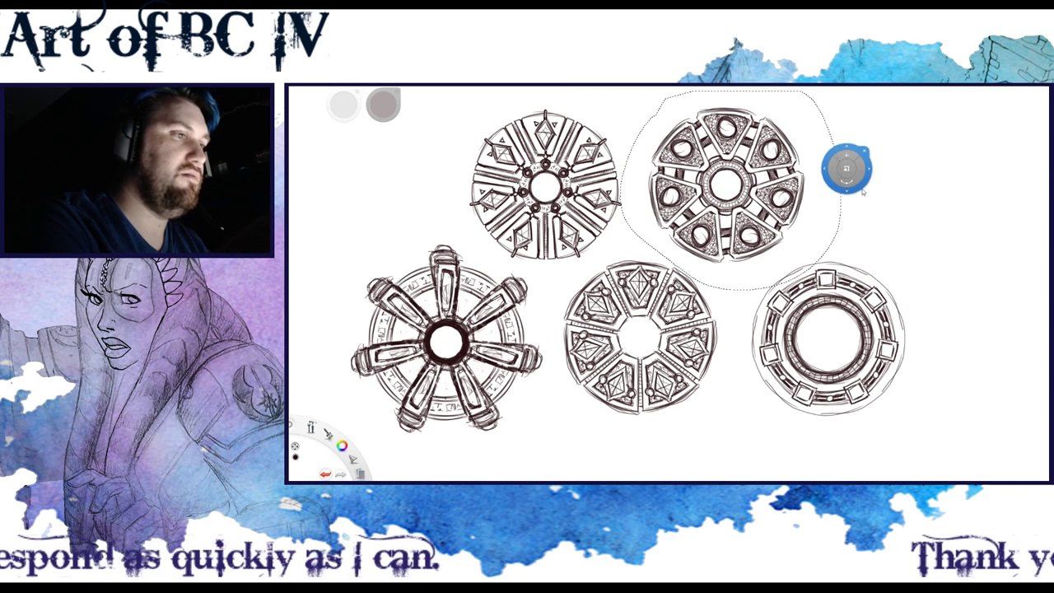
pyautogui.press('Escape')
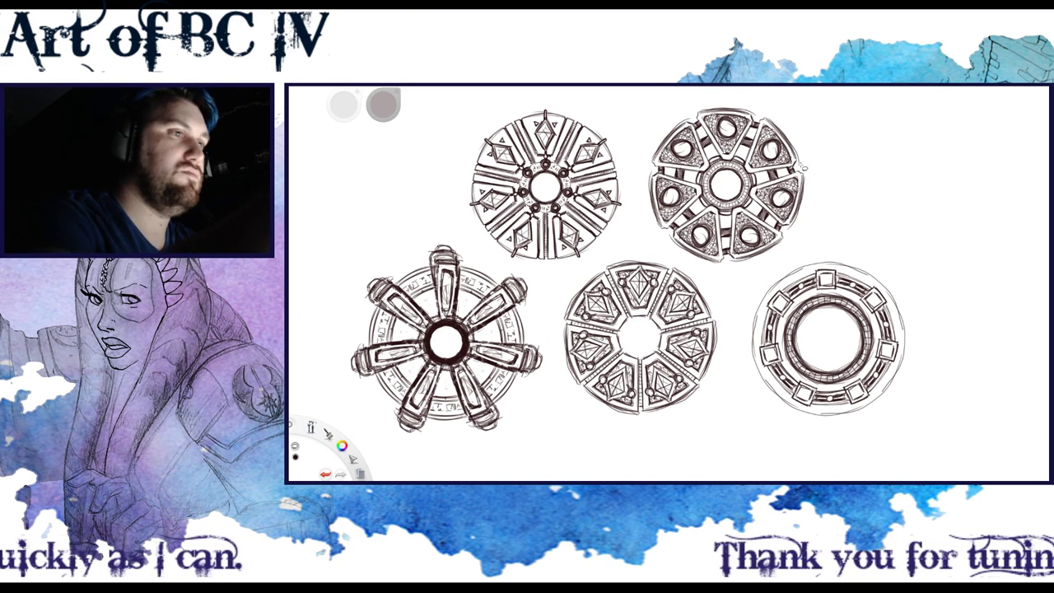
# Lasso the upper wheel with round bosses in its triangular segments and delete it
pyautogui.press('v')
pyautogui.moveTo(847, 183); pyautogui.dragTo(849, 194)
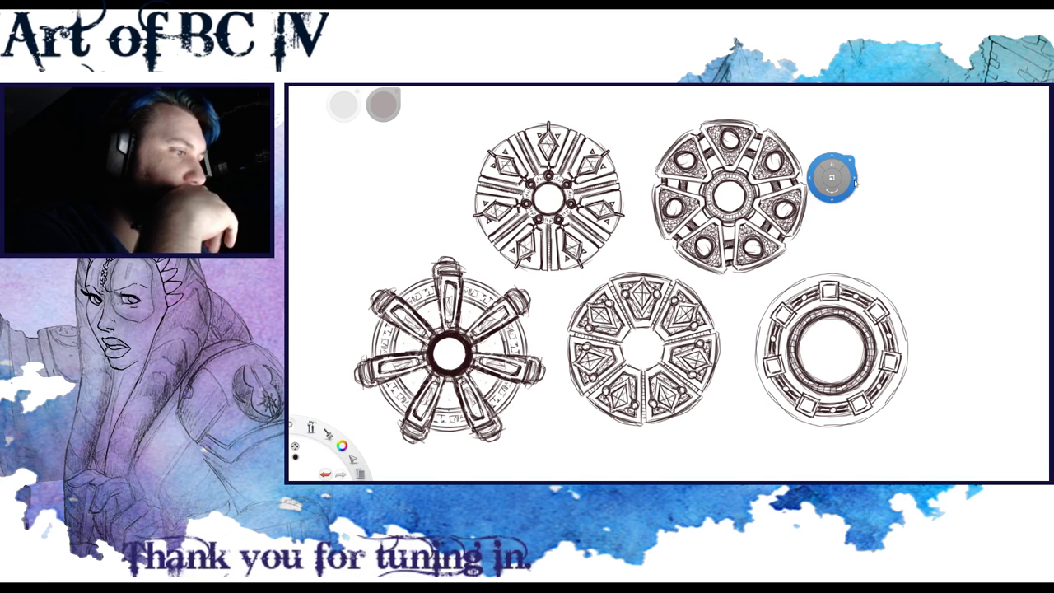
pyautogui.moveTo(853, 183); pyautogui.dragTo(688, 323)
pyautogui.press('space')
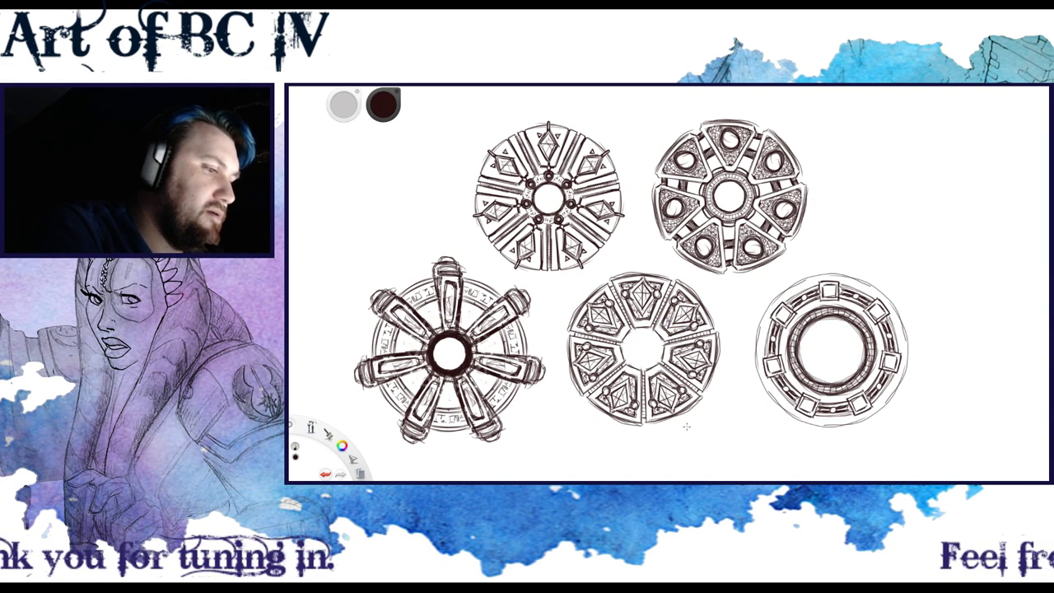
pyautogui.moveTo(780, 424); pyautogui.dragTo(780, 433)
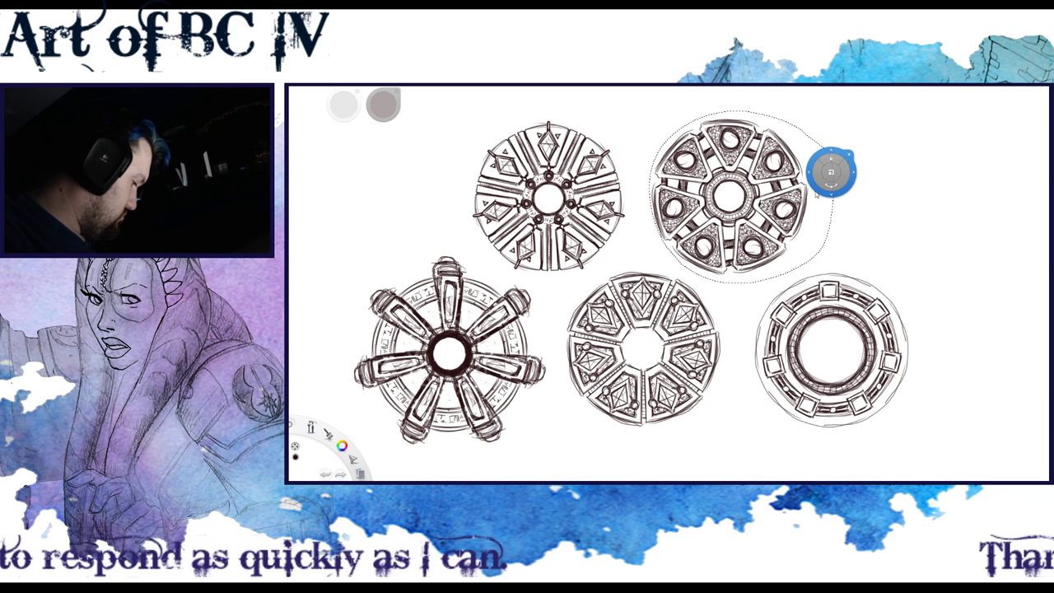
pyautogui.press('Delete')
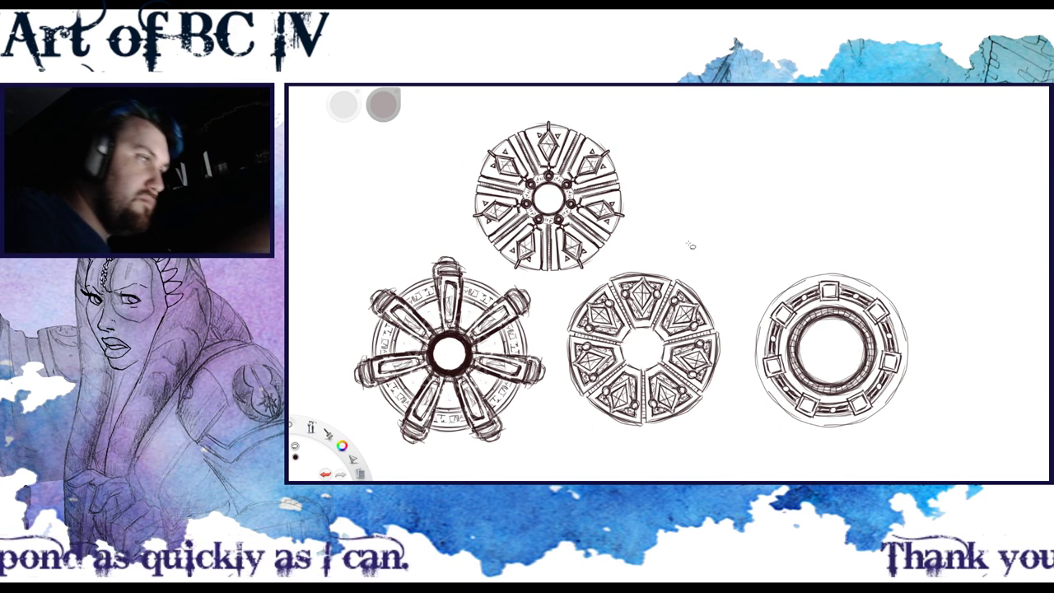
# Try removing the seven-spoked wheel from the lower row, and undo the deletion
pyautogui.moveTo(462, 245)
pyautogui.mouseDown()
pyautogui.moveTo(404, 248)
pyautogui.moveTo(353, 291)
pyautogui.moveTo(339, 371)
pyautogui.moveTo(380, 436)
pyautogui.moveTo(461, 469)
pyautogui.mouseUp()
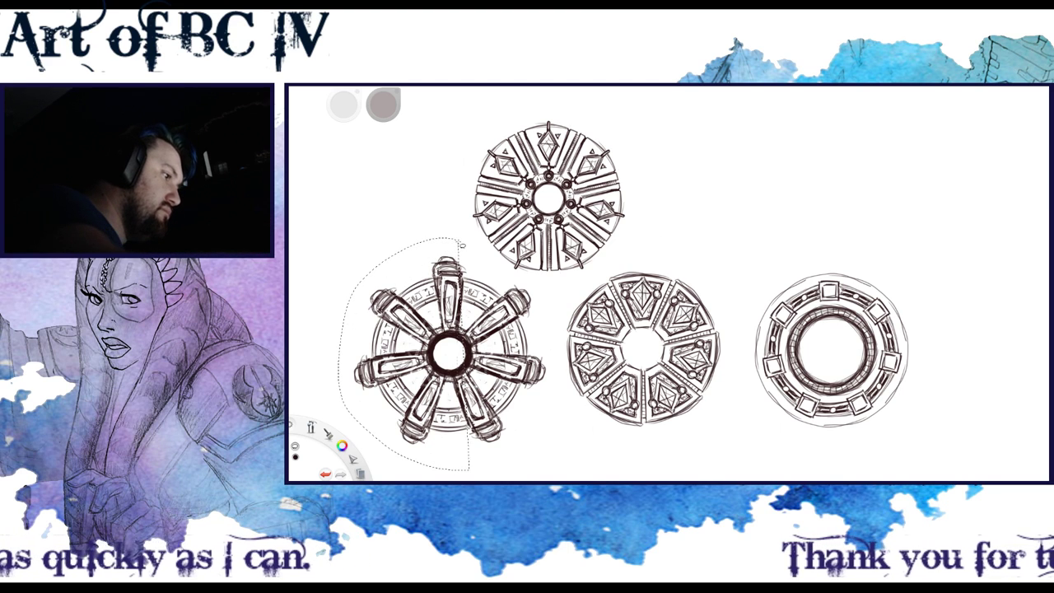
pyautogui.press('Delete')
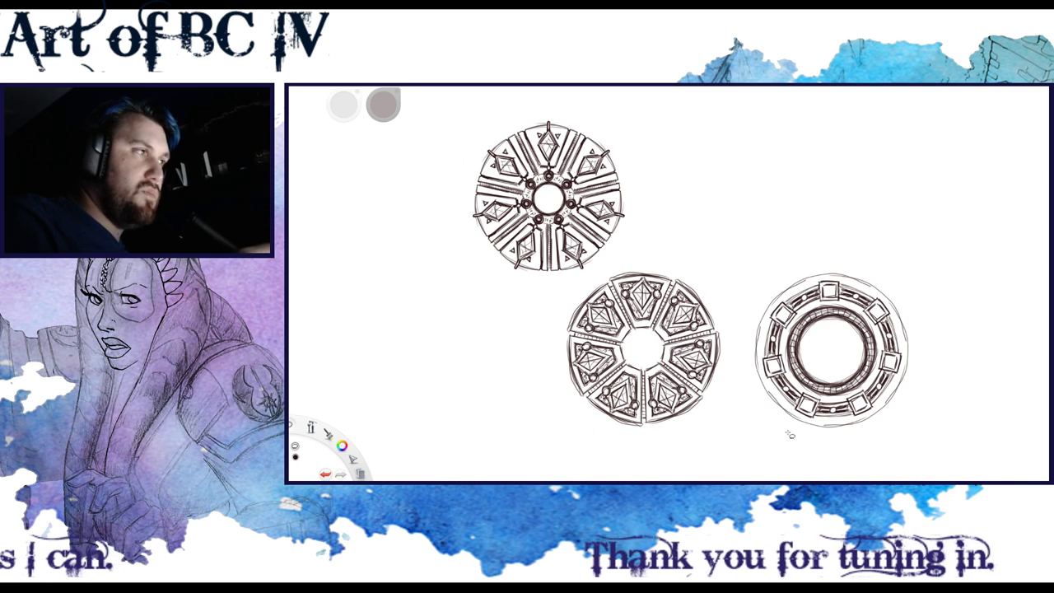
pyautogui.hotkey('ctrl', 'z')
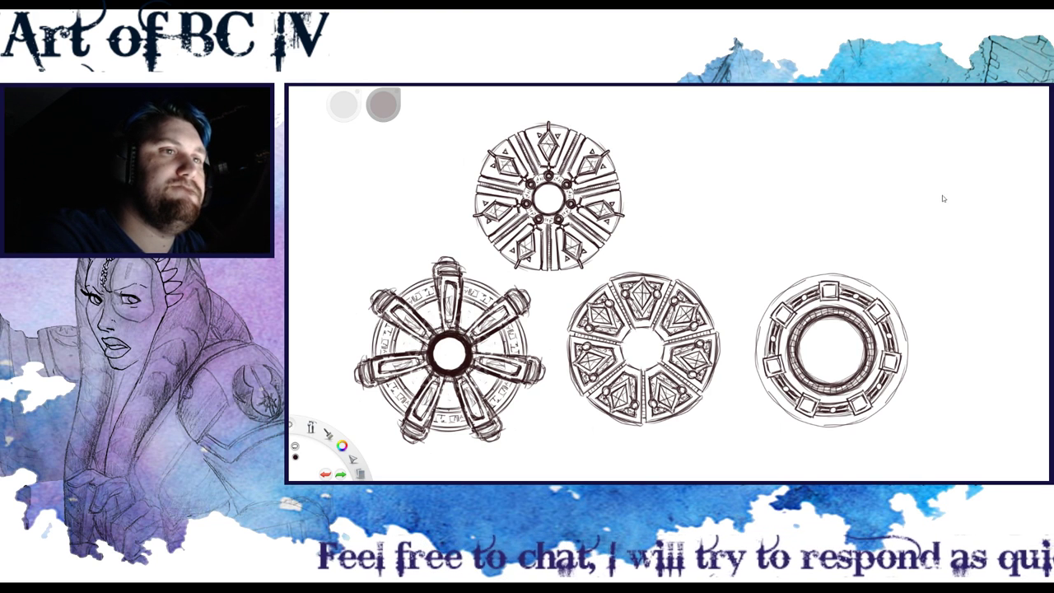
pyautogui.hotkey('ctrl', 'y')
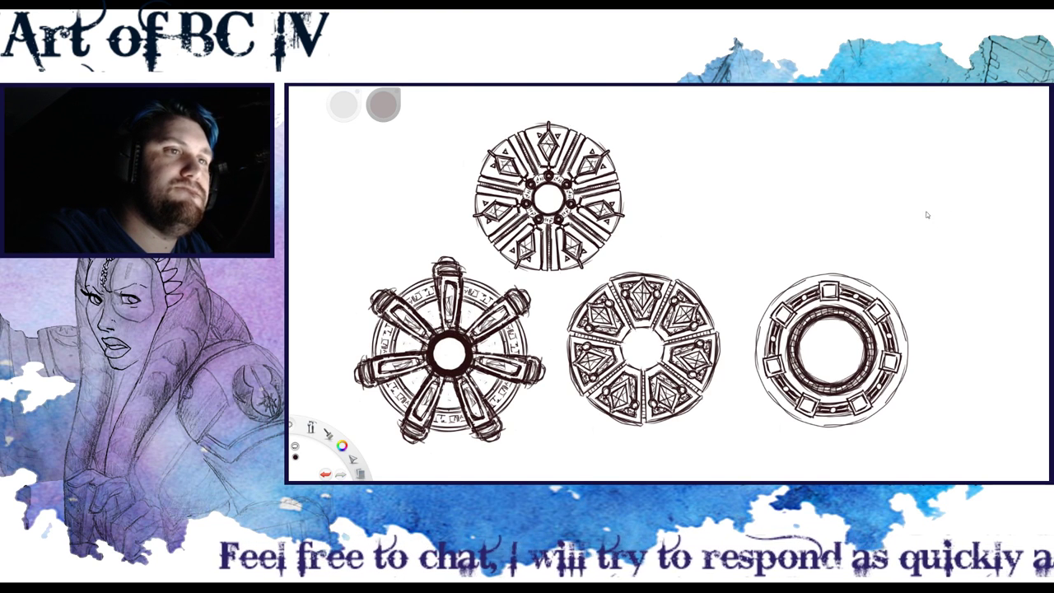
pyautogui.hotkey('ctrl', 'z')
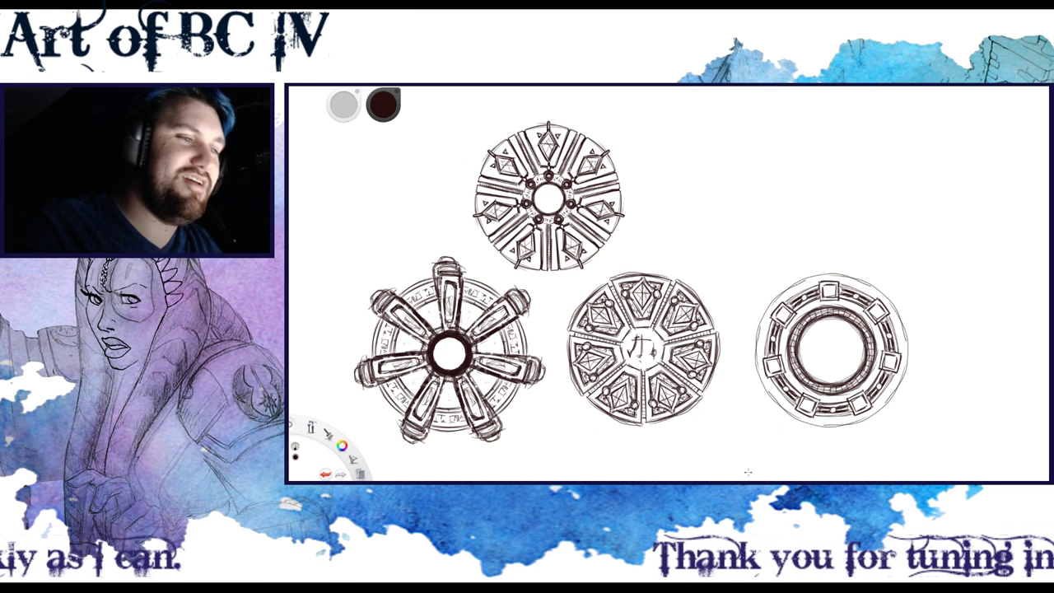
# Centre a vertical mirror axis on the lower-right wheel and sketch a curved outer shell rising to two horned tips
pyautogui.moveTo(779, 407); pyautogui.dragTo(739, 338)
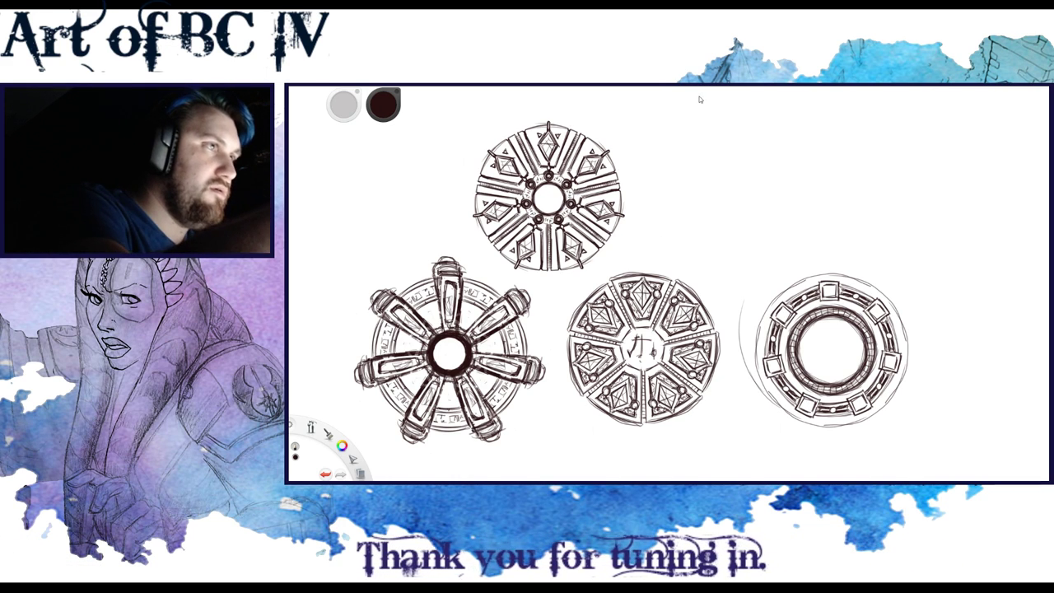
pyautogui.click(617, 110)
pyautogui.moveTo(669, 282); pyautogui.dragTo(830, 350)
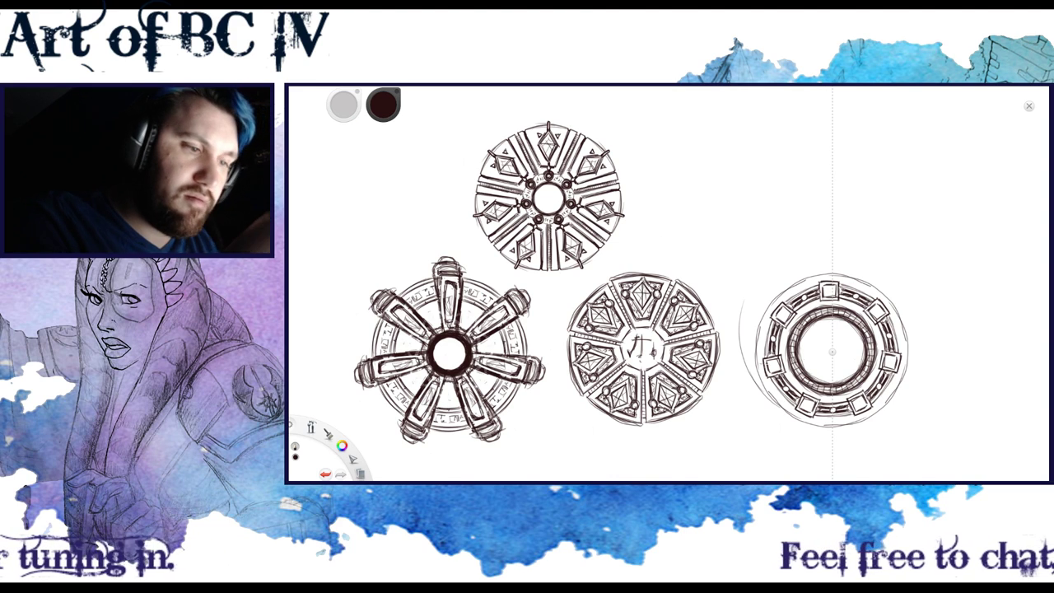
pyautogui.moveTo(738, 353)
pyautogui.mouseDown()
pyautogui.moveTo(780, 409)
pyautogui.moveTo(739, 322)
pyautogui.moveTo(757, 274)
pyautogui.mouseUp()
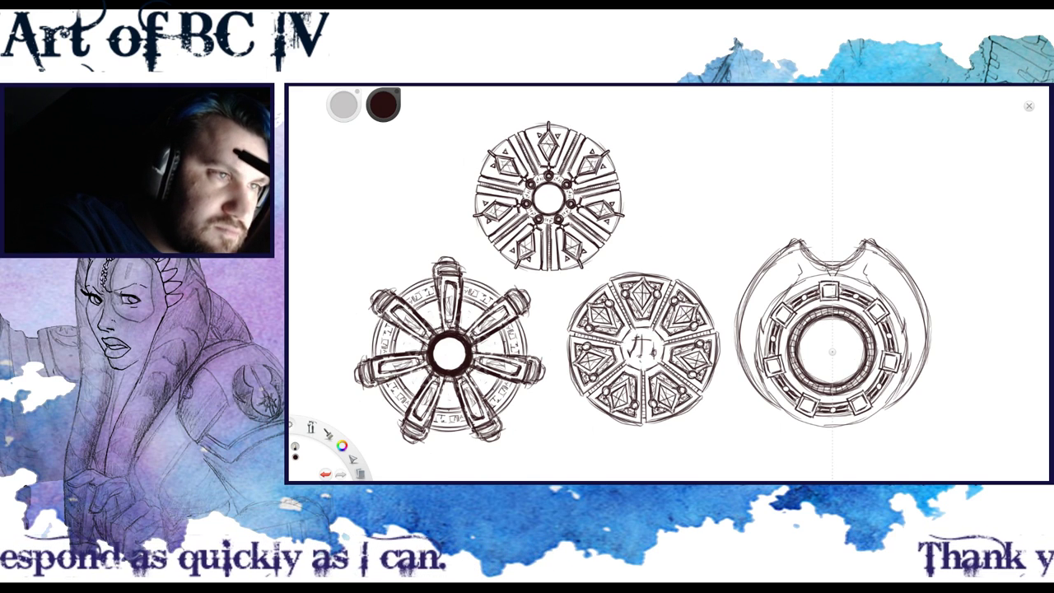
# Add a small gem clasp between the horned tips of the lower-right wheel and draw mirrored wing ribs down its shell
pyautogui.moveTo(823, 263); pyautogui.dragTo(831, 261)
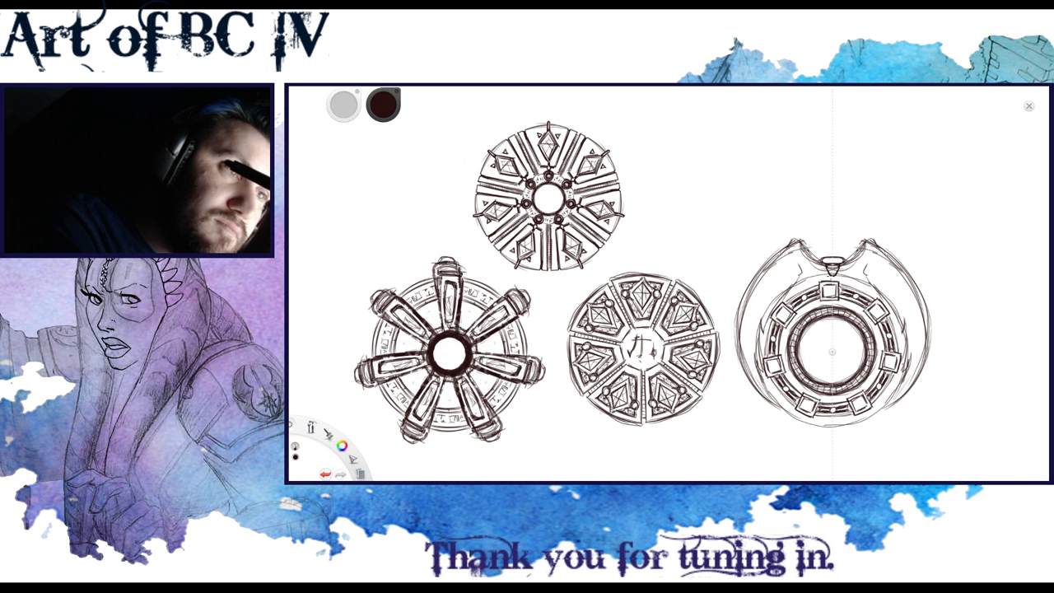
pyautogui.moveTo(832, 273); pyautogui.dragTo(832, 281)
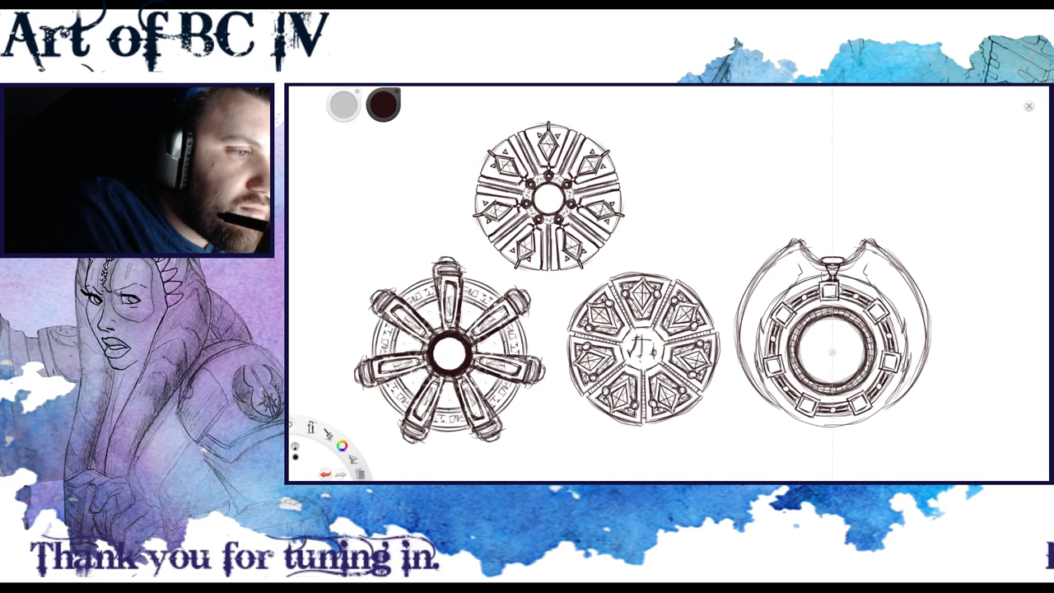
pyautogui.moveTo(791, 289)
pyautogui.mouseDown()
pyautogui.moveTo(803, 280)
pyautogui.moveTo(788, 291)
pyautogui.mouseUp()
pyautogui.moveTo(799, 254)
pyautogui.mouseDown()
pyautogui.moveTo(764, 329)
pyautogui.moveTo(786, 261)
pyautogui.moveTo(773, 289)
pyautogui.moveTo(762, 330)
pyautogui.mouseUp()
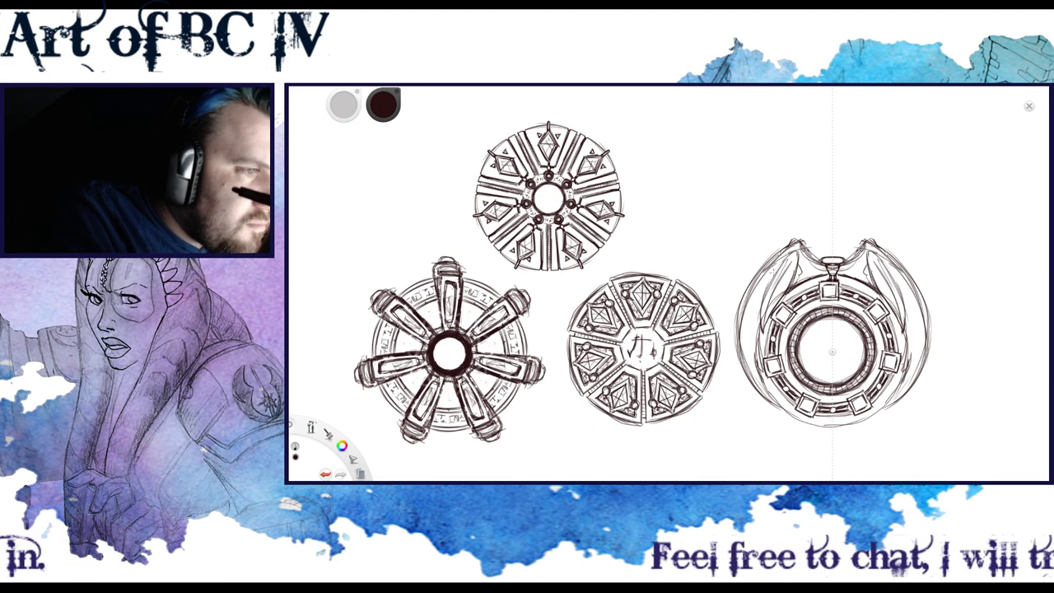
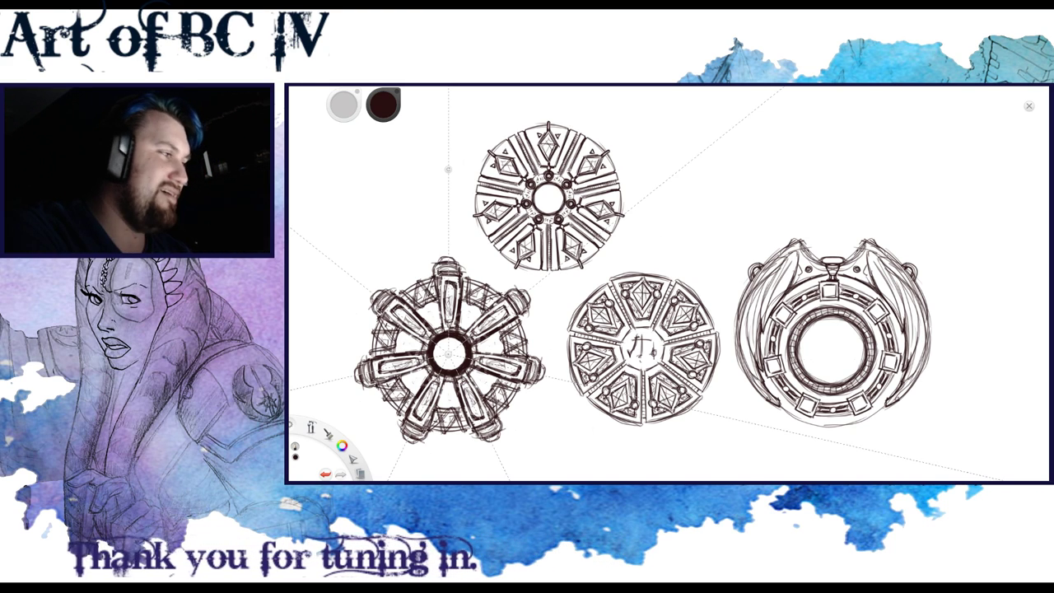
# Replace the radial symmetry with a vertical mirror axis on the top wheel and sketch arcs outside its lower rim
pyautogui.click(1028, 105)
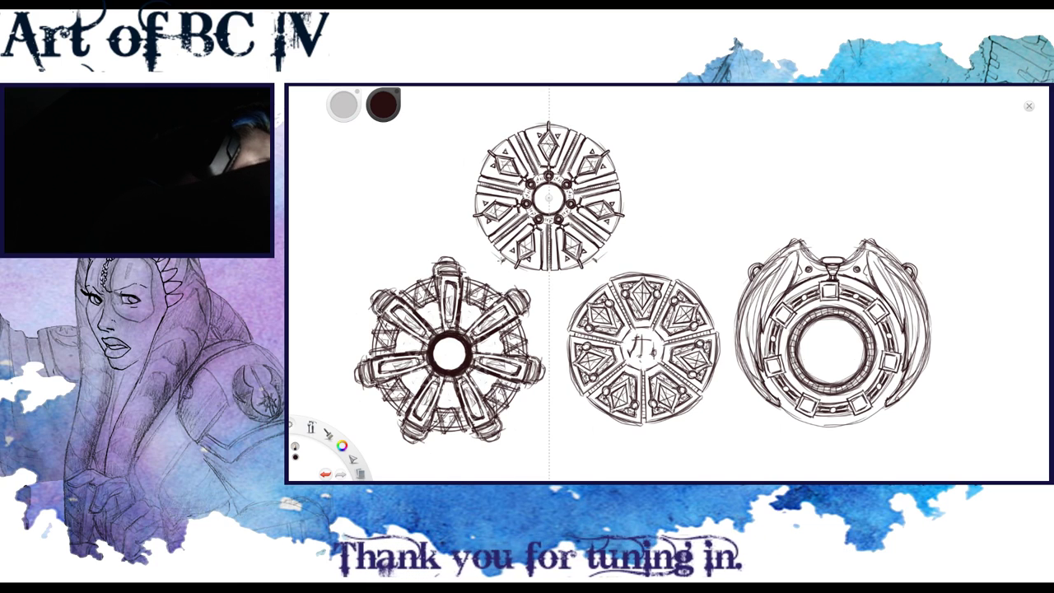
pyautogui.moveTo(462, 201); pyautogui.dragTo(498, 257)
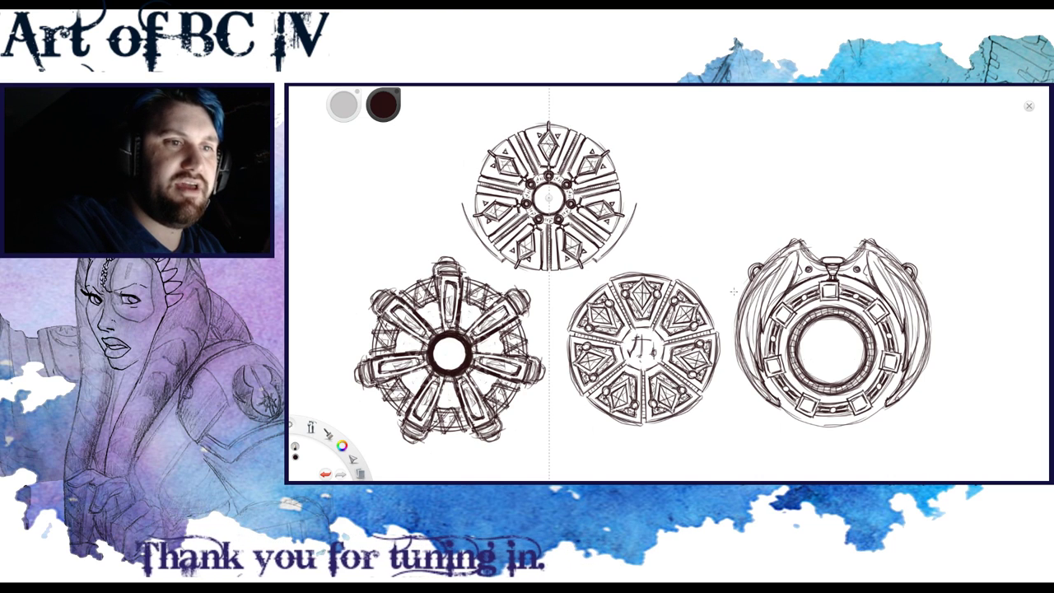
# Sketch mirrored arrows from the top wheel toward the two outer lower wheels, and undo them
pyautogui.moveTo(728, 200)
pyautogui.mouseDown()
pyautogui.moveTo(755, 234)
pyautogui.moveTo(759, 218)
pyautogui.mouseUp()
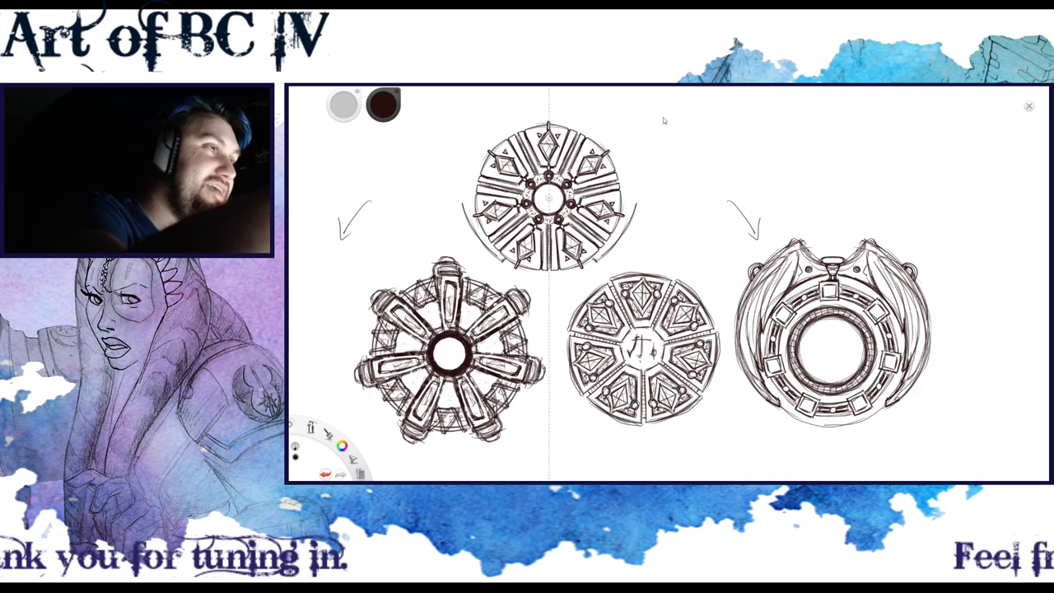
pyautogui.hotkey('ctrl', 'z')
pyautogui.hotkey('ctrl', 'z')
pyautogui.hotkey('ctrl', 'z')
pyautogui.hotkey('ctrl', 'z')
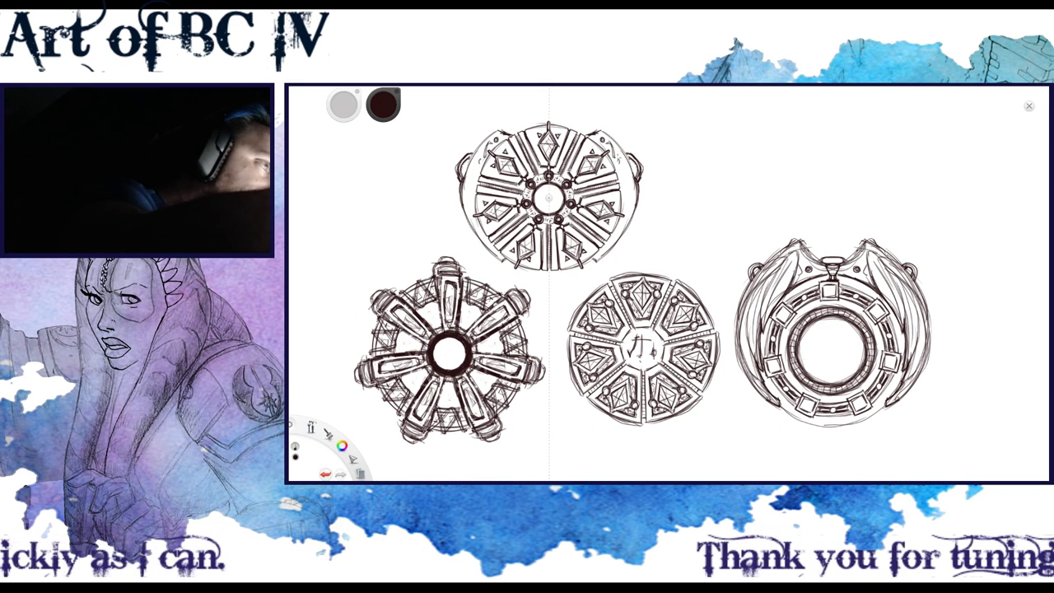
# Add small ornamental details to the mirrored side shell around the top wheel
pyautogui.moveTo(620, 160); pyautogui.dragTo(622, 167)
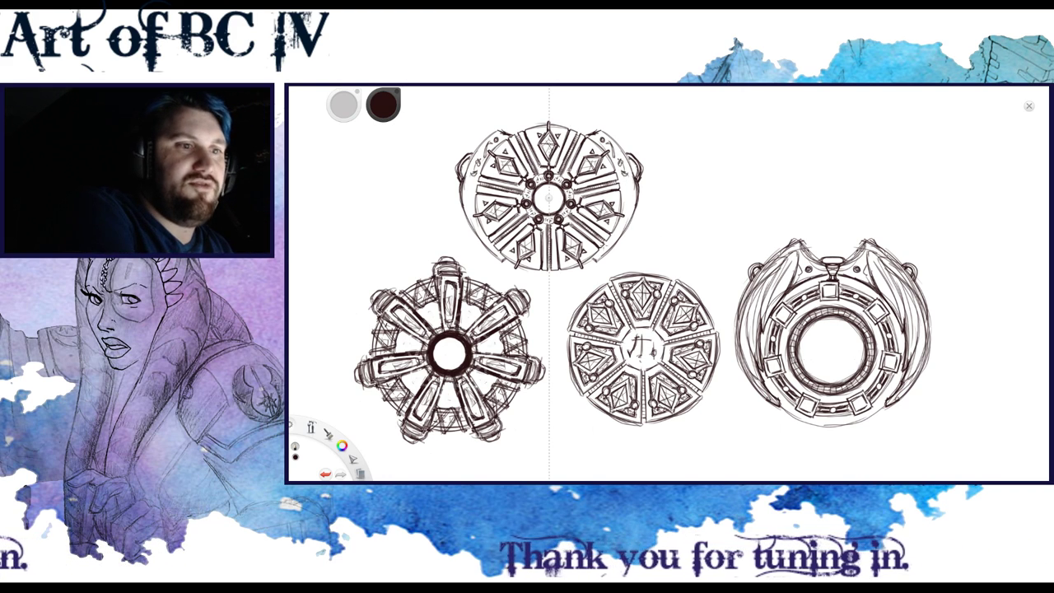
pyautogui.moveTo(628, 182)
pyautogui.mouseDown()
pyautogui.moveTo(625, 217)
pyautogui.moveTo(601, 252)
pyautogui.moveTo(617, 234)
pyautogui.mouseUp()
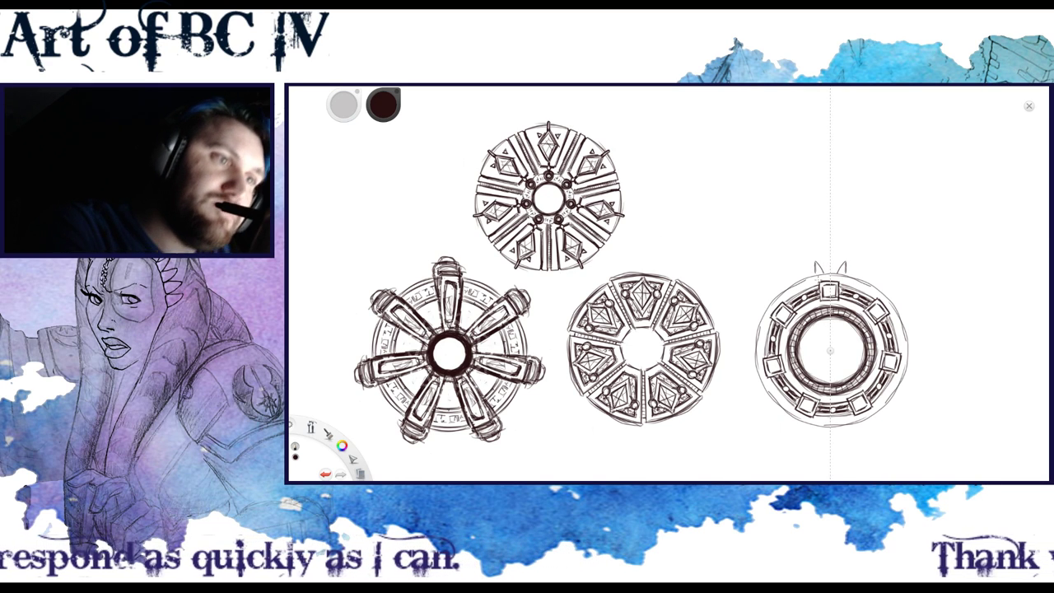
# Sketch a small mirrored clasp with sloping shoulders above the plain lower-right wheel
pyautogui.moveTo(817, 265); pyautogui.dragTo(829, 268)
pyautogui.moveTo(819, 262)
pyautogui.mouseDown()
pyautogui.moveTo(829, 266)
pyautogui.moveTo(764, 305)
pyautogui.mouseUp()
pyautogui.moveTo(845, 265); pyautogui.dragTo(896, 306)
pyautogui.moveTo(766, 306); pyautogui.dragTo(757, 319)
pyautogui.moveTo(811, 265); pyautogui.dragTo(775, 291)
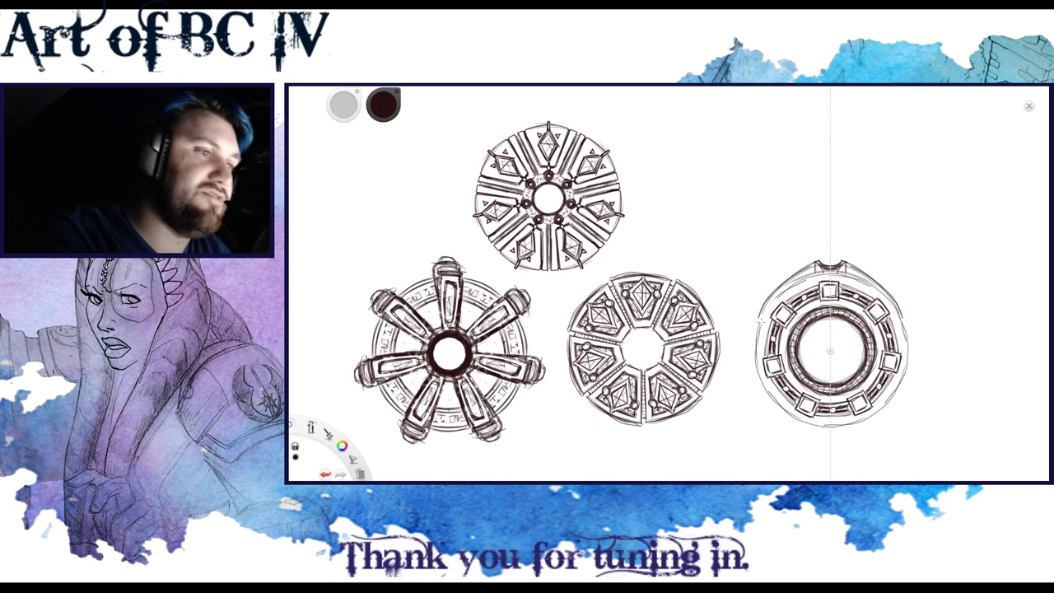
# Clear the clasp and shoulder lines and the upper and side parts of the lower-right wheel's thin outer circle
pyautogui.moveTo(847, 276)
pyautogui.mouseDown()
pyautogui.moveTo(873, 285)
pyautogui.moveTo(831, 269)
pyautogui.moveTo(759, 314)
pyautogui.mouseUp()
pyautogui.hotkey('ctrl', 'z')
pyautogui.hotkey('ctrl', 'z')
pyautogui.hotkey('ctrl', 'z')
pyautogui.hotkey('ctrl', 'z')
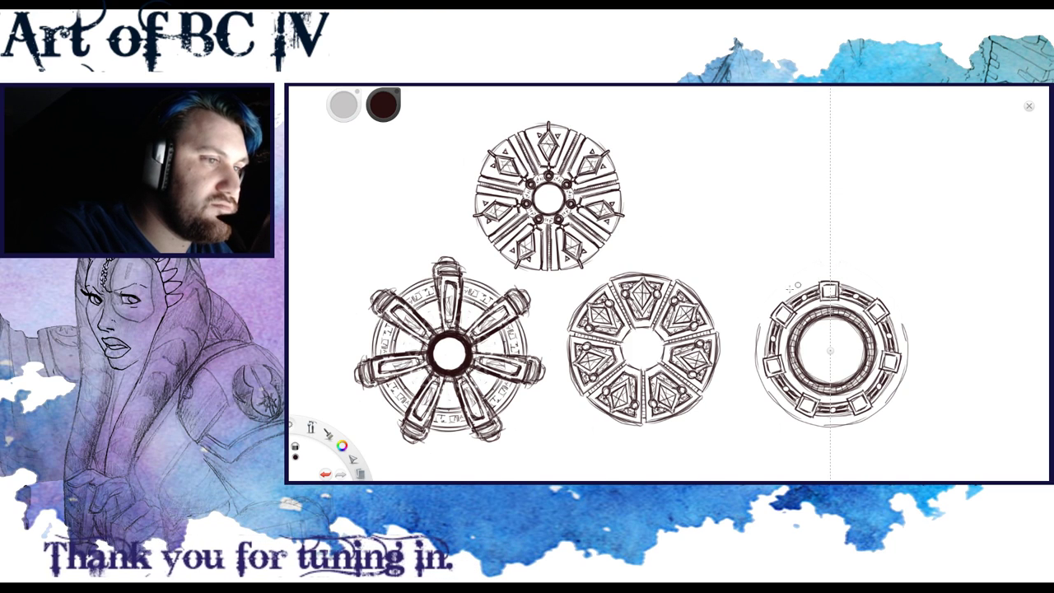
pyautogui.hotkey('ctrl', 'z')
pyautogui.hotkey('ctrl', 'z')
pyautogui.hotkey('ctrl', 'z')
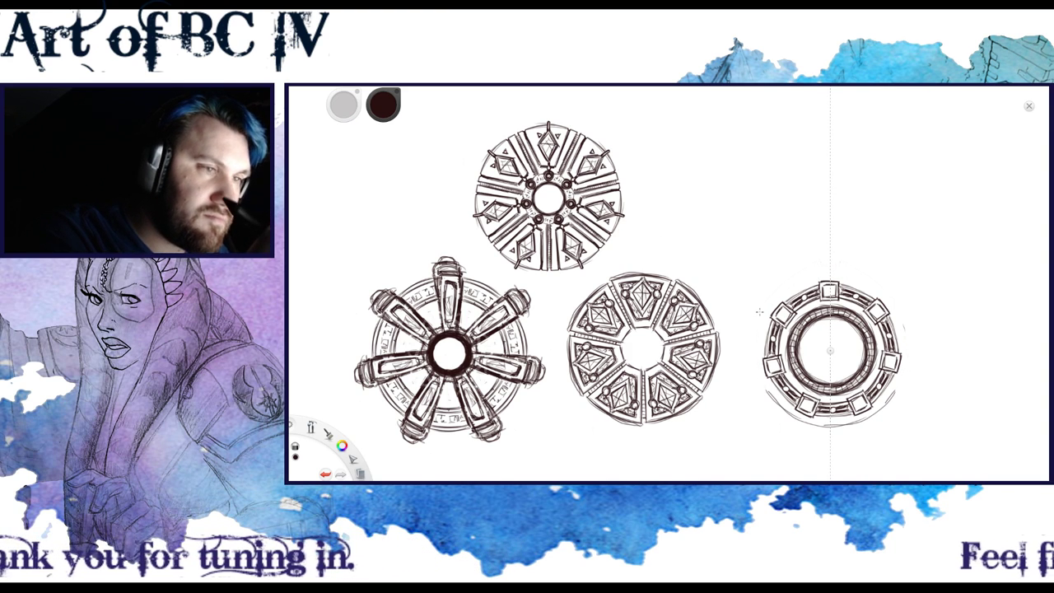
# Redraw the lower-right wheel's rim with hooked lower corners and enclose it in a wider flat-topped shell with side loops
pyautogui.moveTo(772, 383); pyautogui.dragTo(764, 391)
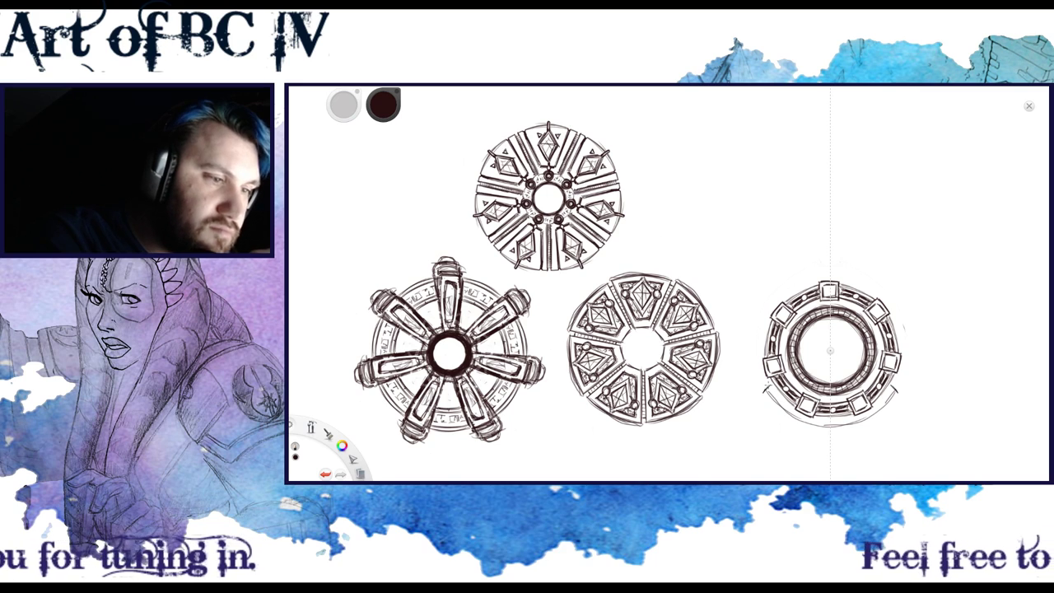
pyautogui.moveTo(764, 339); pyautogui.dragTo(769, 390)
pyautogui.moveTo(768, 311); pyautogui.dragTo(823, 275)
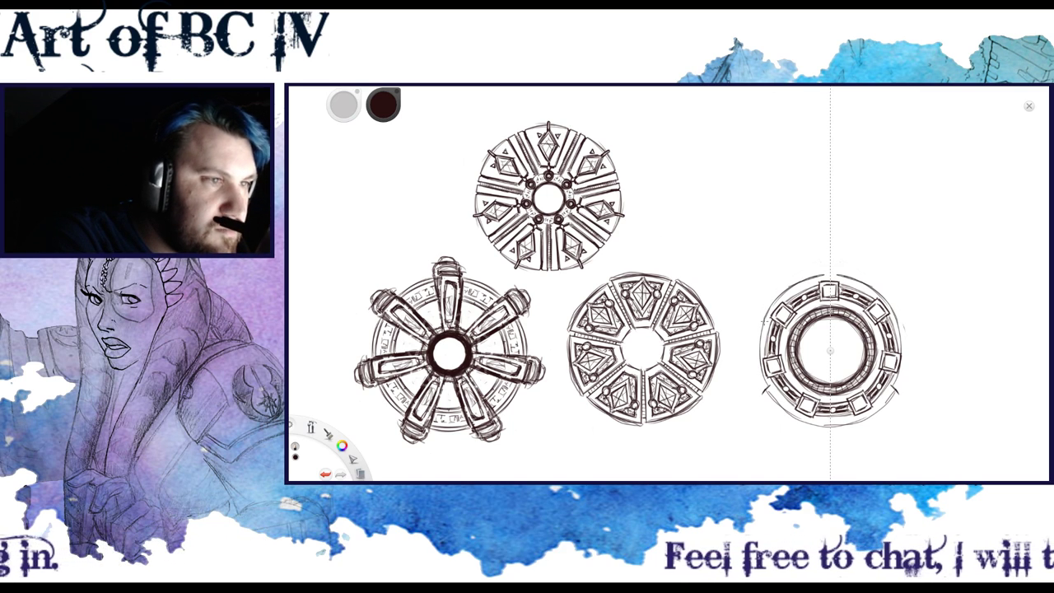
pyautogui.moveTo(823, 275); pyautogui.dragTo(838, 273)
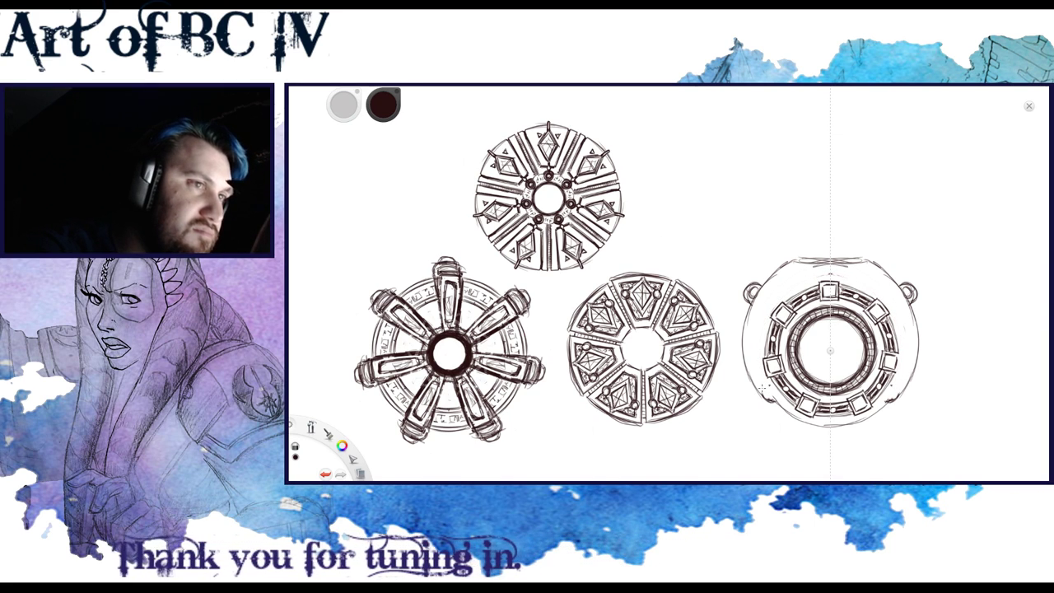
# Ornament the lower-right wheel's shell and finish its top with an oval gem and a stepped cap
pyautogui.moveTo(826, 276); pyautogui.dragTo(798, 282)
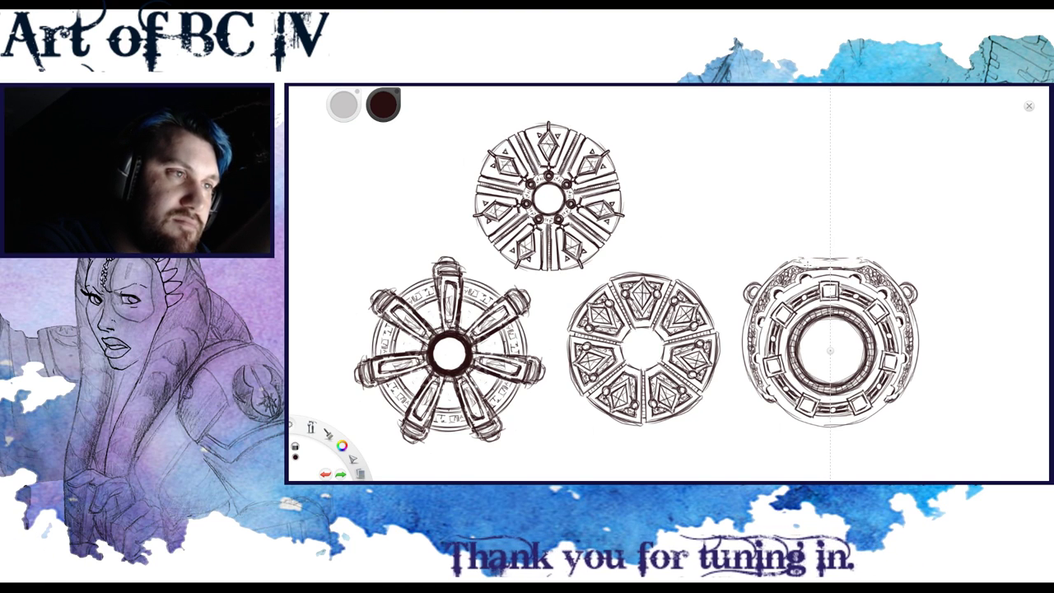
pyautogui.moveTo(808, 264)
pyautogui.mouseDown()
pyautogui.moveTo(800, 260)
pyautogui.moveTo(829, 254)
pyautogui.mouseUp()
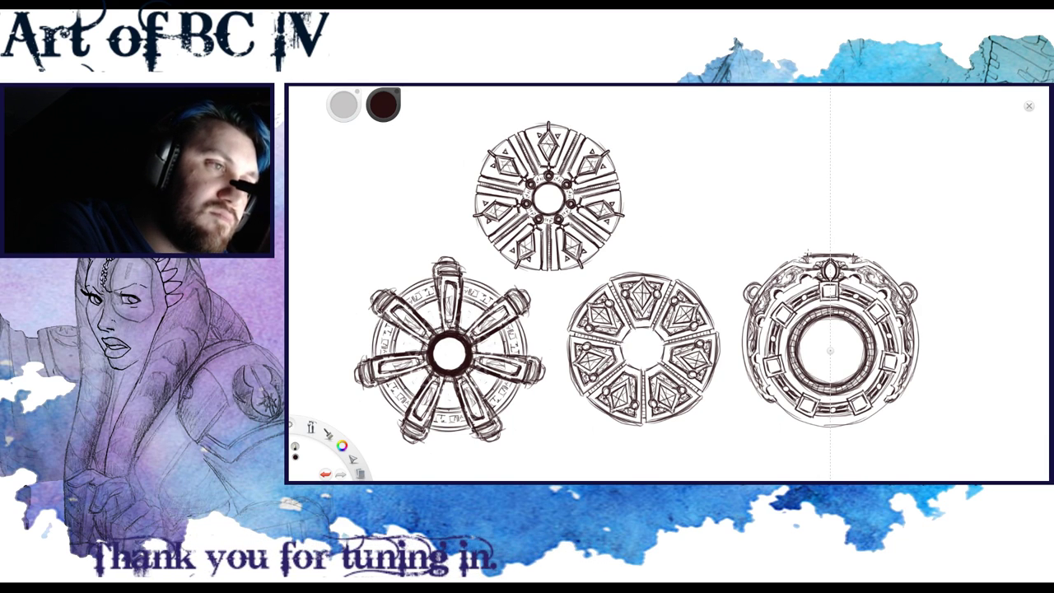
pyautogui.moveTo(830, 245); pyautogui.dragTo(808, 249)
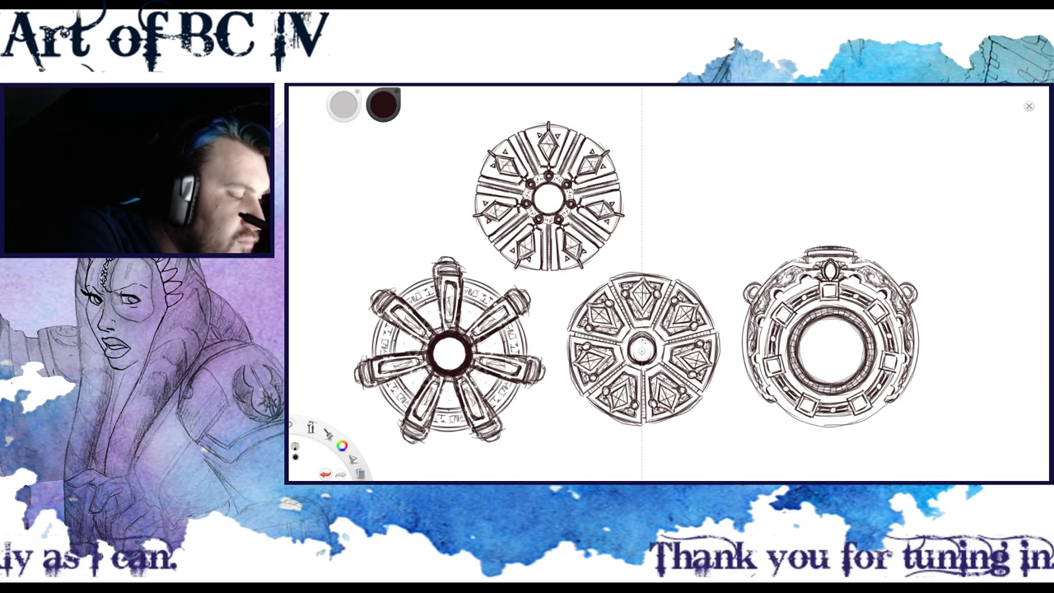
# Detail the lower-middle wheel with mirrored symmetry, adding a clasp on top and bracket plates along its outer rim
pyautogui.moveTo(645, 347); pyautogui.dragTo(642, 349)
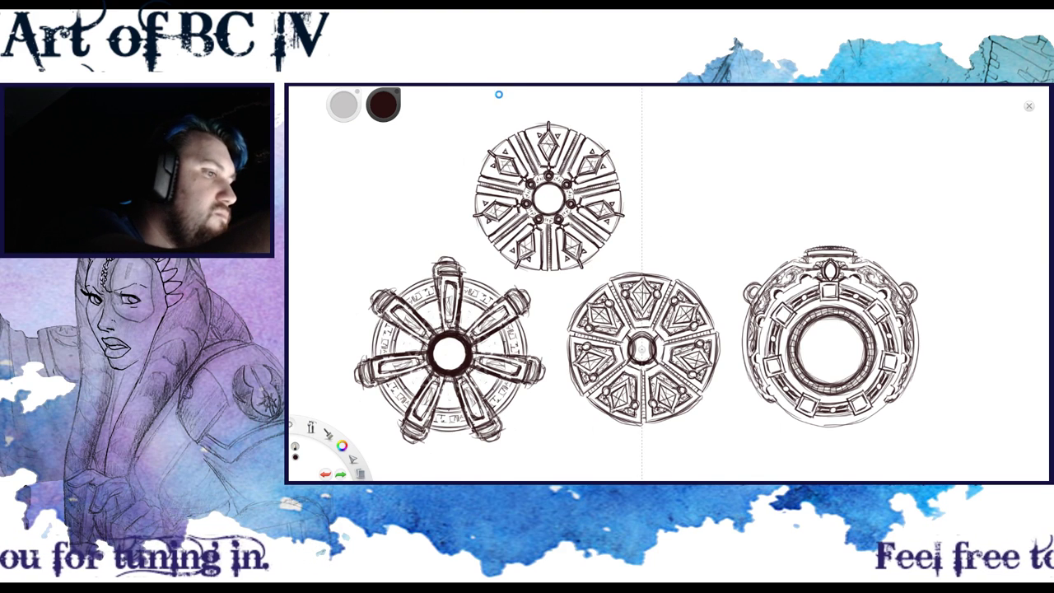
pyautogui.hotkey('ctrl', 'z')
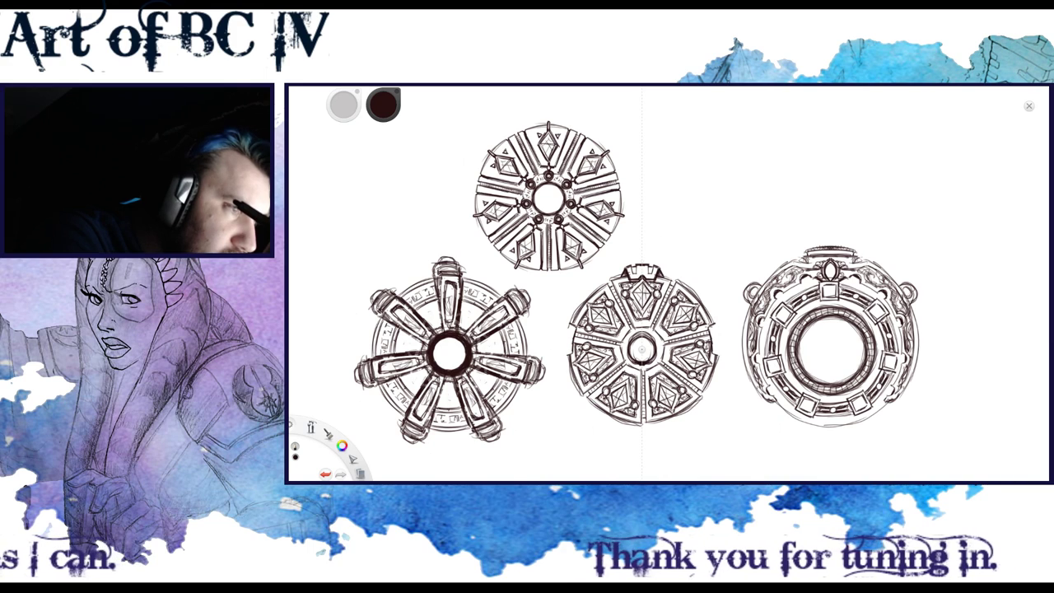
pyautogui.moveTo(713, 321)
pyautogui.mouseDown()
pyautogui.moveTo(719, 353)
pyautogui.moveTo(720, 336)
pyautogui.mouseUp()
pyautogui.moveTo(720, 333); pyautogui.dragTo(720, 356)
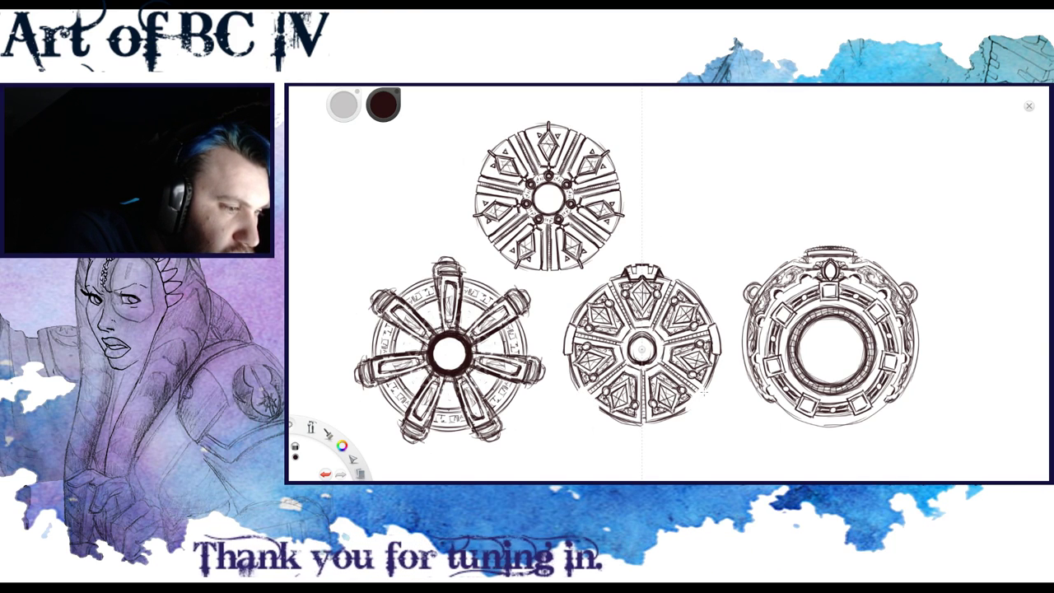
pyautogui.press('e')
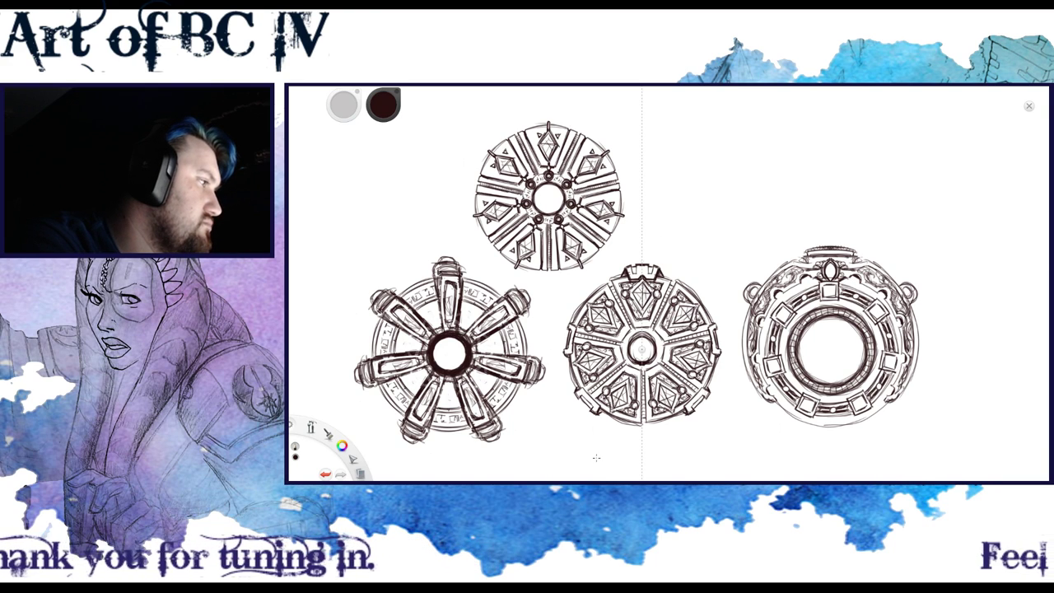
# Turn off symmetry and delete the upper, lower-left and lower-middle wheels drawn beside the flat-topped shell wheel
pyautogui.click(662, 119)
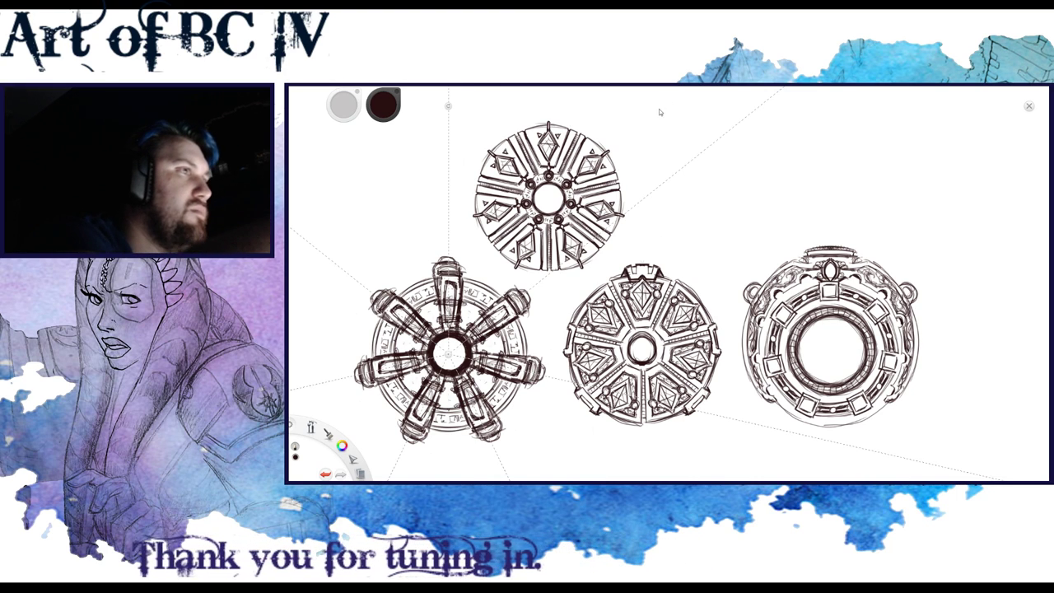
pyautogui.click(726, 98)
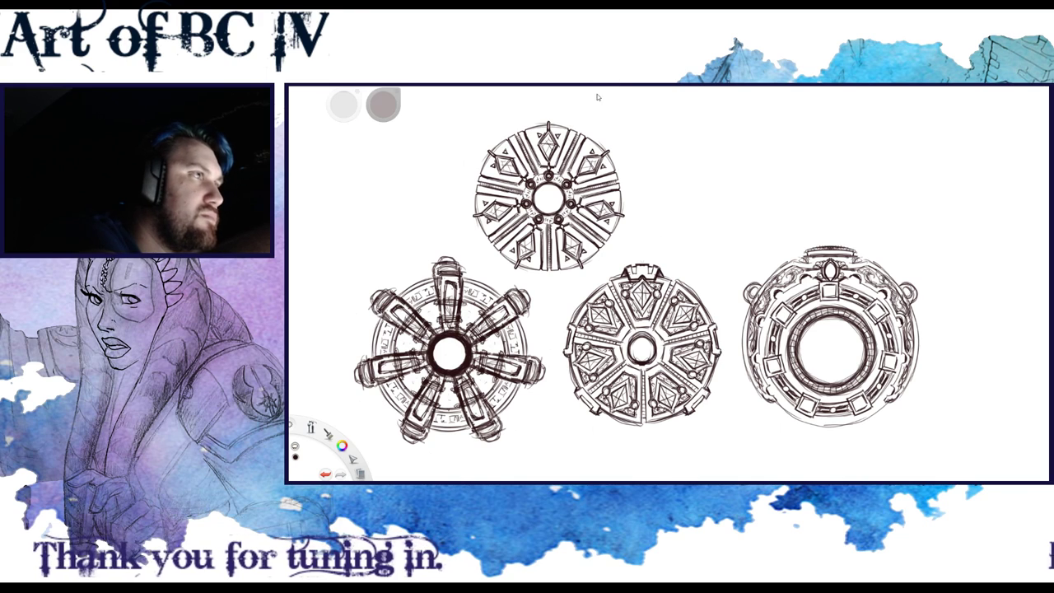
pyautogui.press('space')
pyautogui.moveTo(609, 140)
pyautogui.mouseDown()
pyautogui.moveTo(515, 126)
pyautogui.moveTo(458, 205)
pyautogui.moveTo(529, 284)
pyautogui.mouseUp()
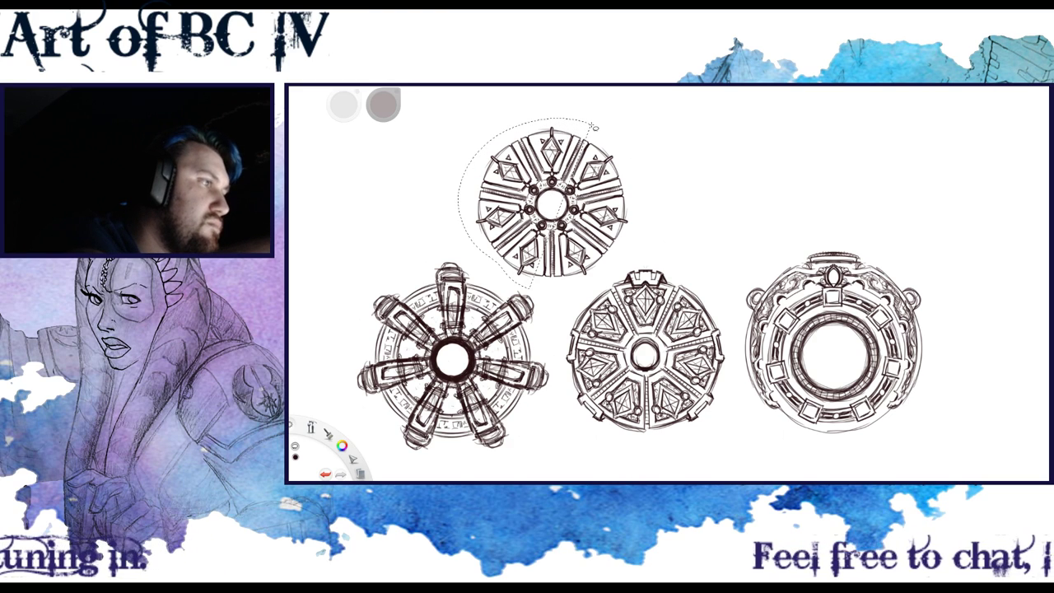
pyautogui.press('v')
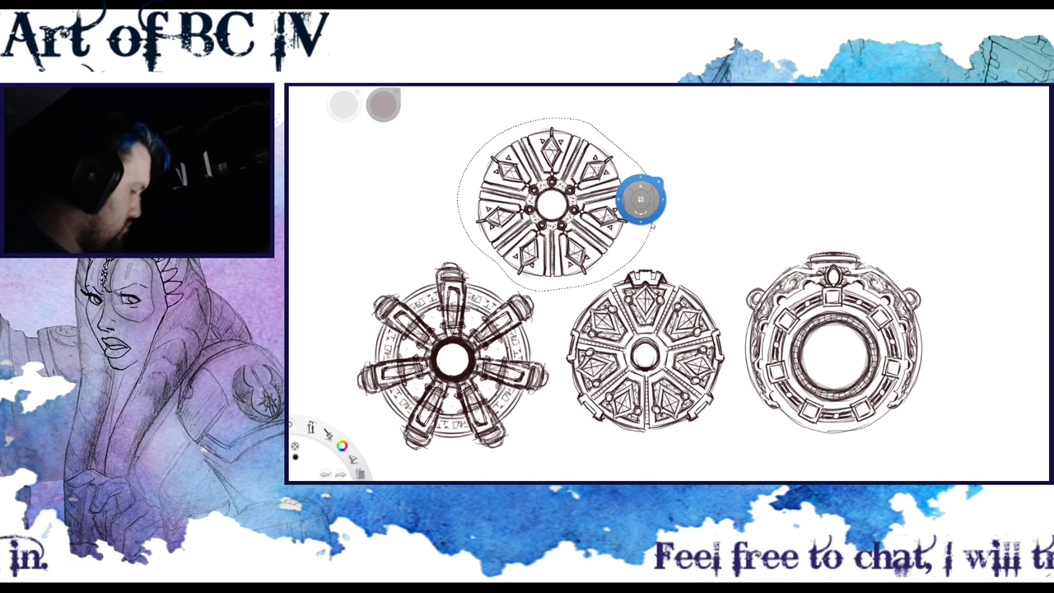
pyautogui.press('Delete')
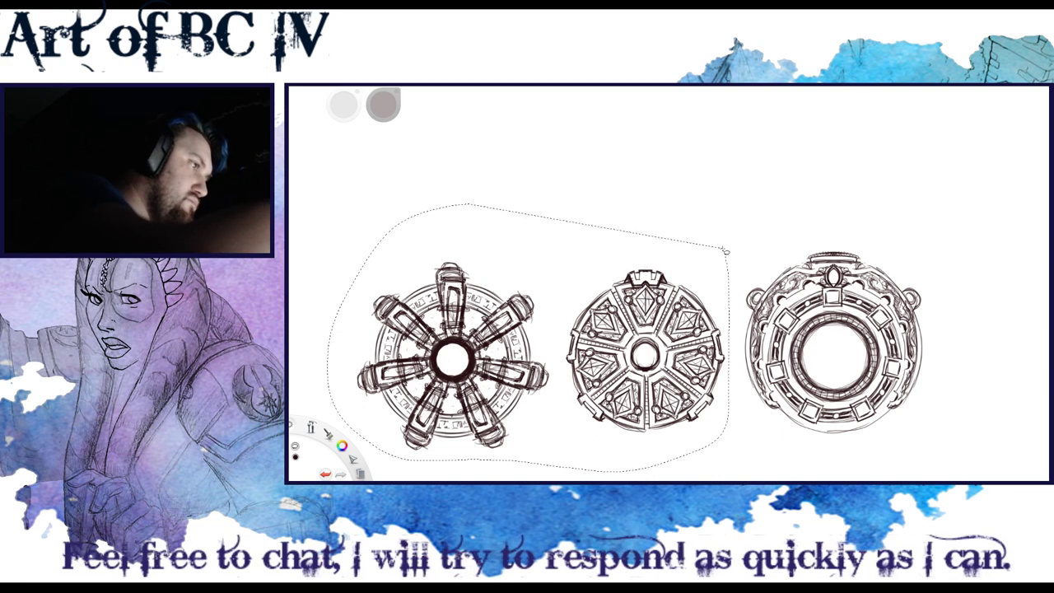
pyautogui.press('space')
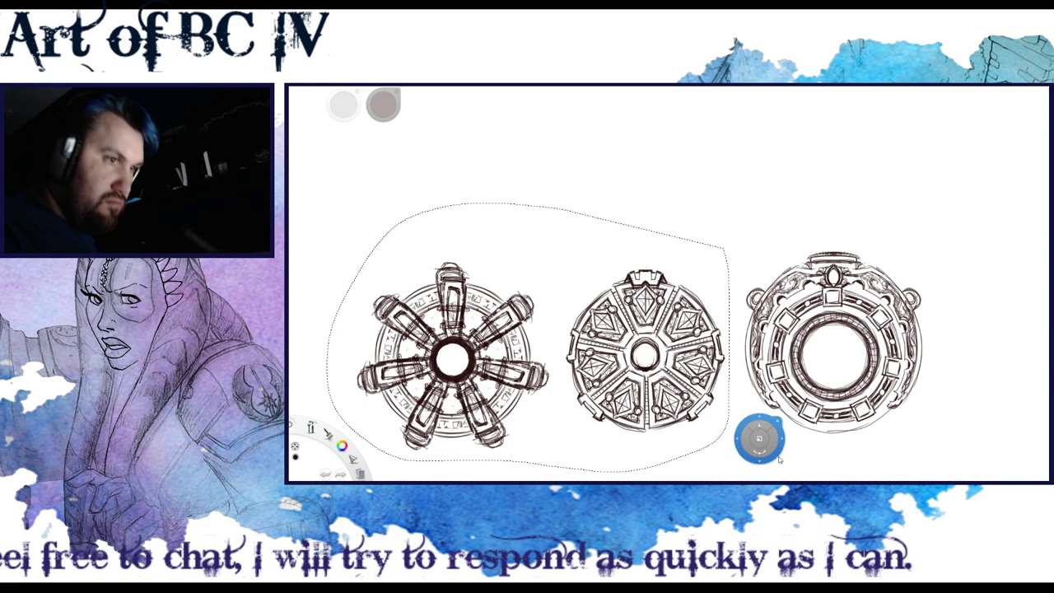
pyautogui.press('Delete')
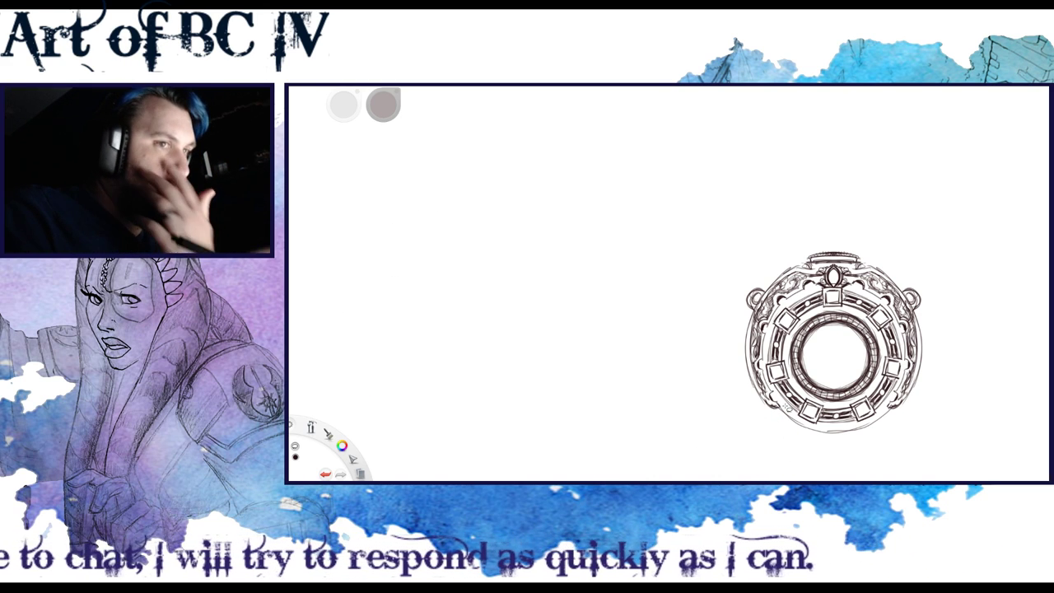
# Bring up the winged-shell version of the designs and delete every wheel around the lower-right winged one
pyautogui.hotkey('ctrl', 'z')
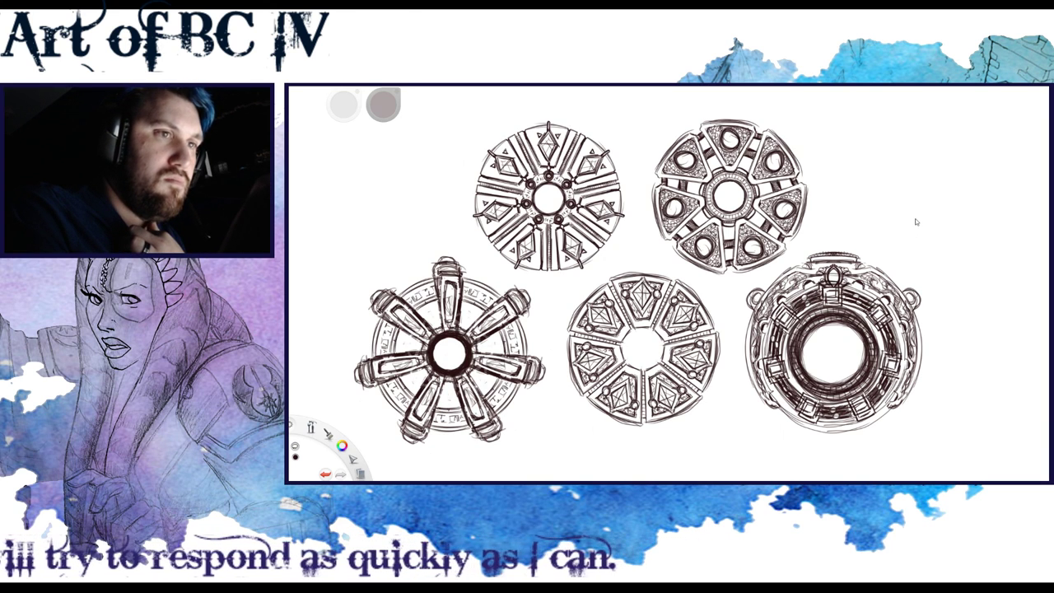
pyautogui.hotkey('ctrl', 'z')
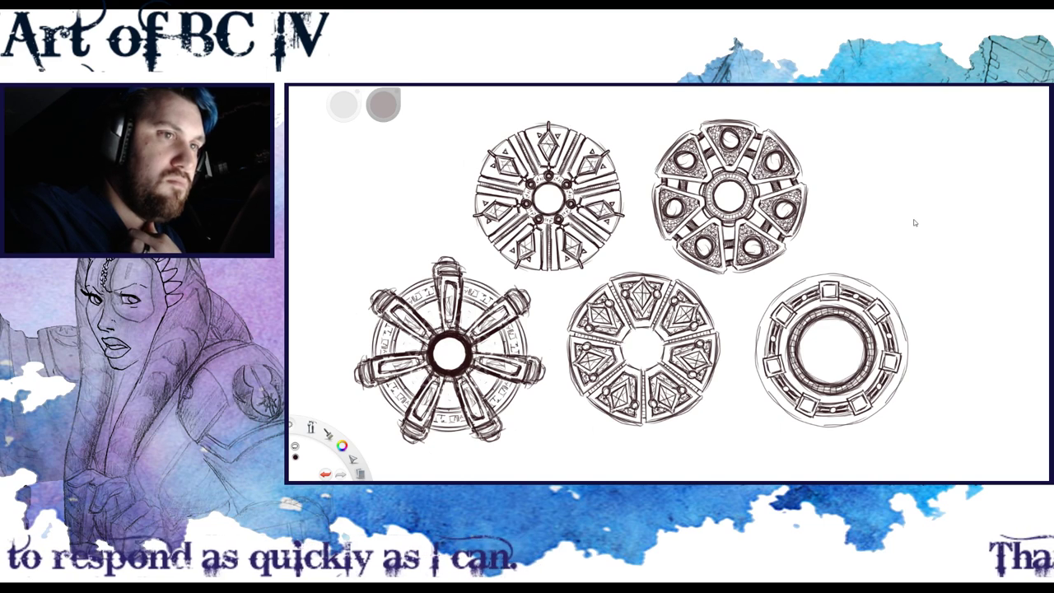
pyautogui.hotkey('ctrl', 'y')
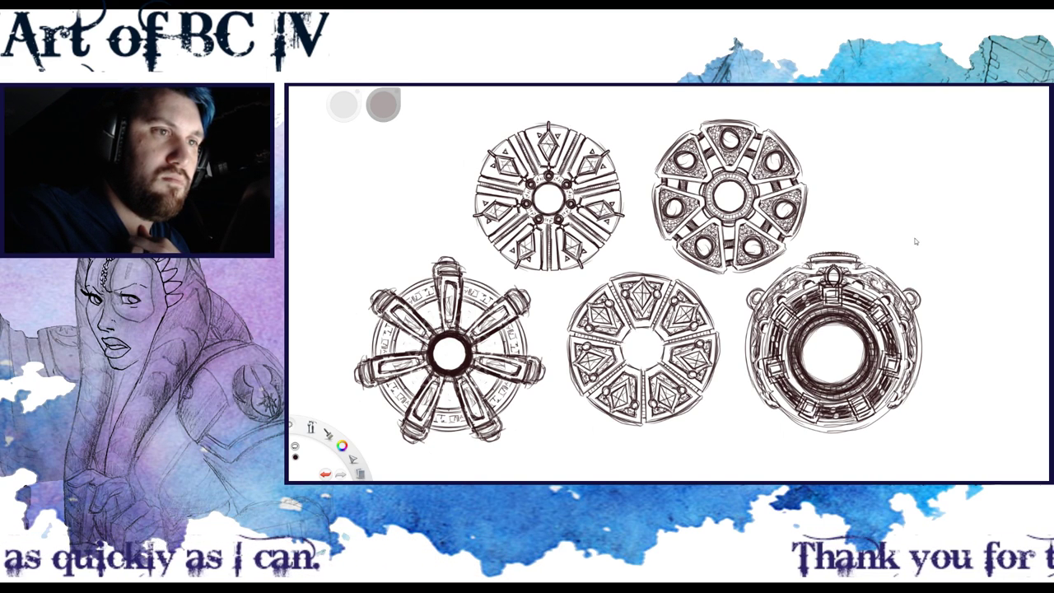
pyautogui.hotkey('ctrl', 'z')
pyautogui.hotkey('ctrl', 'y')
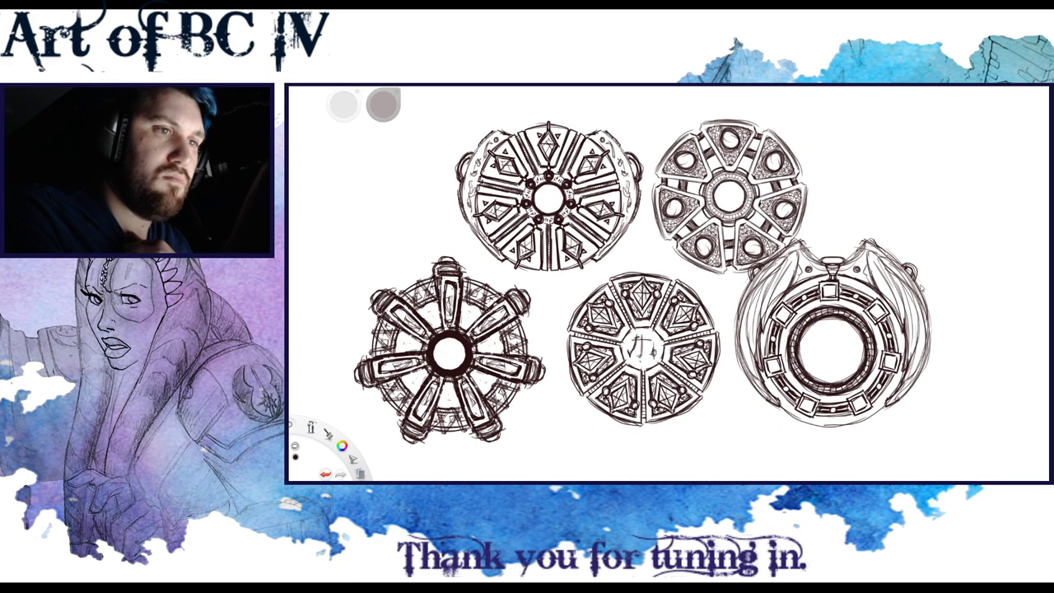
pyautogui.hotkey('ctrl', 'z')
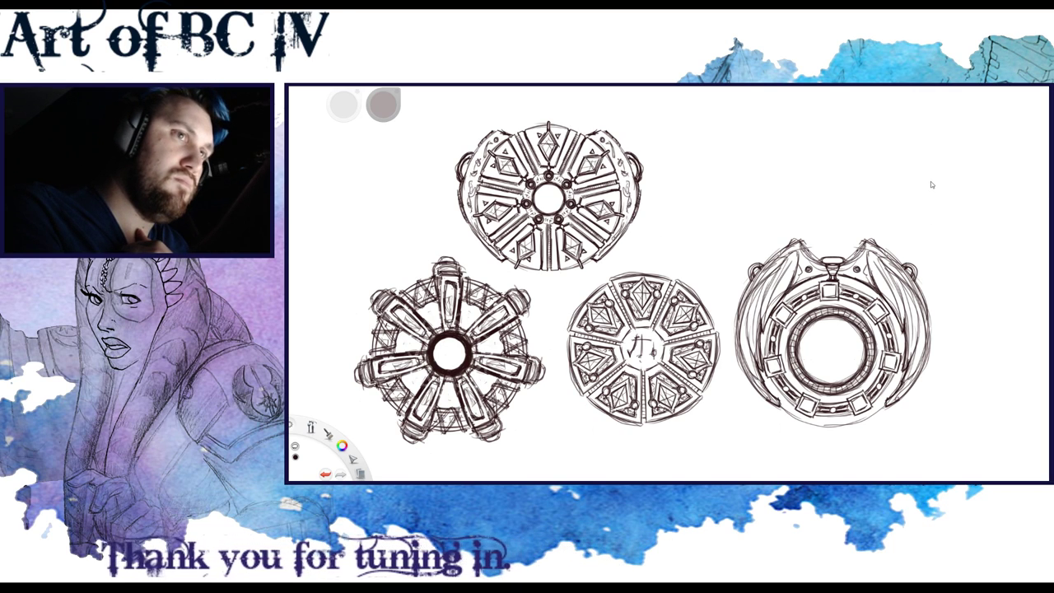
pyautogui.hotkey('ctrl', 'y')
pyautogui.hotkey('ctrl', 'z')
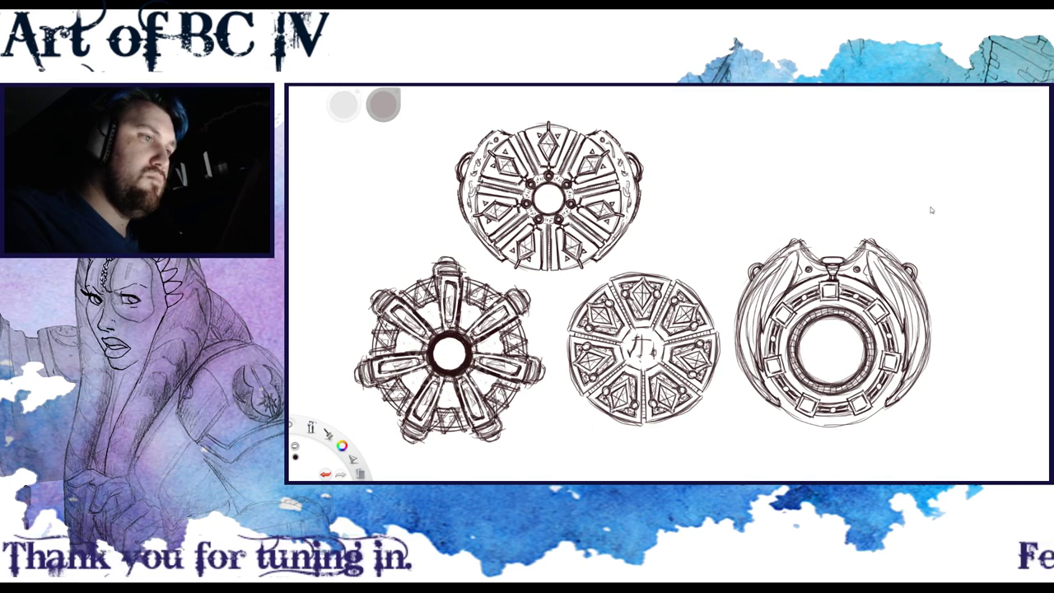
pyautogui.moveTo(711, 200)
pyautogui.mouseDown()
pyautogui.moveTo(714, 239)
pyautogui.moveTo(675, 444)
pyautogui.moveTo(522, 459)
pyautogui.moveTo(364, 440)
pyautogui.moveTo(338, 313)
pyautogui.moveTo(412, 148)
pyautogui.moveTo(560, 103)
pyautogui.moveTo(711, 201)
pyautogui.mouseUp()
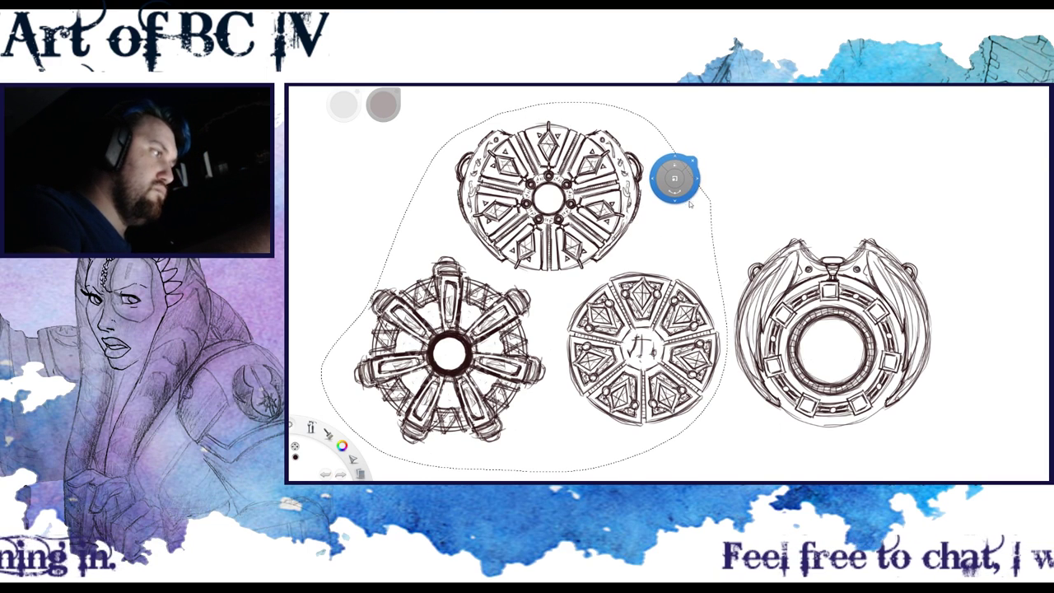
pyautogui.press('Delete')
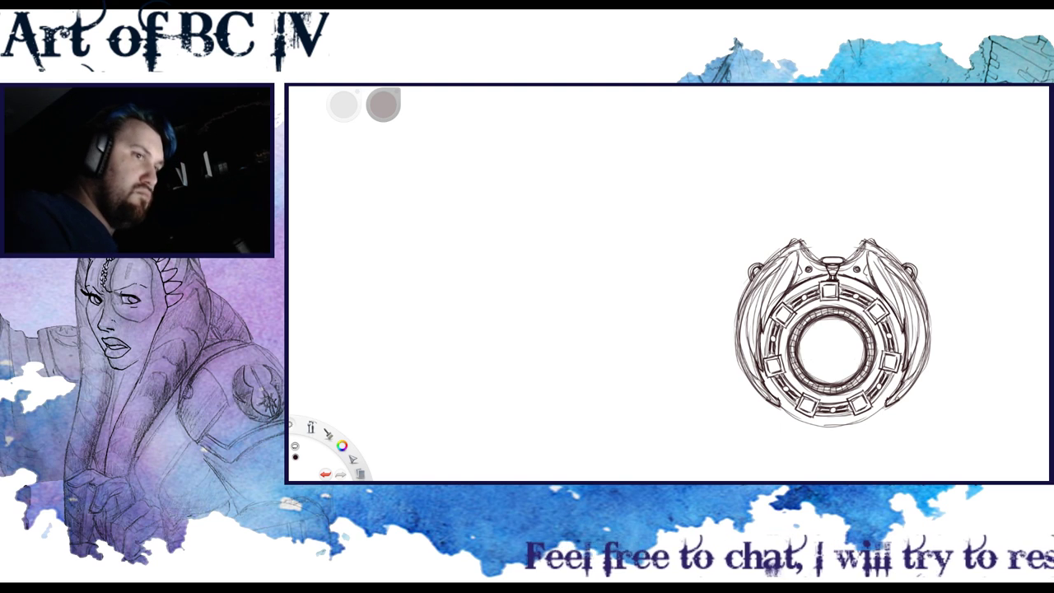
# Move the winged wheel to the left half of the page and place the flat-topped shell wheel beside it
pyautogui.moveTo(809, 242); pyautogui.dragTo(467, 237)
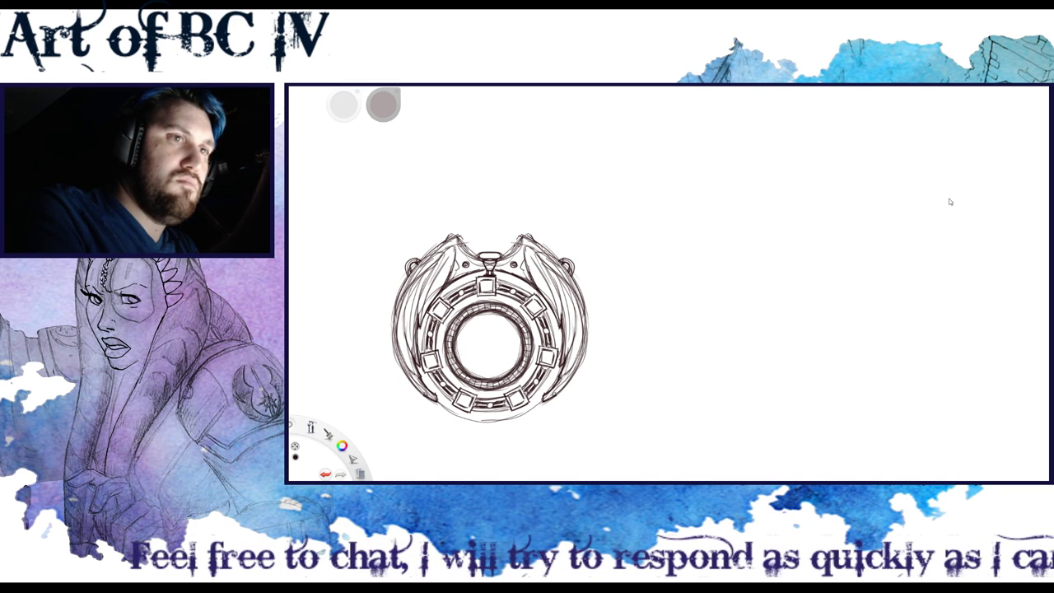
pyautogui.click(918, 214)
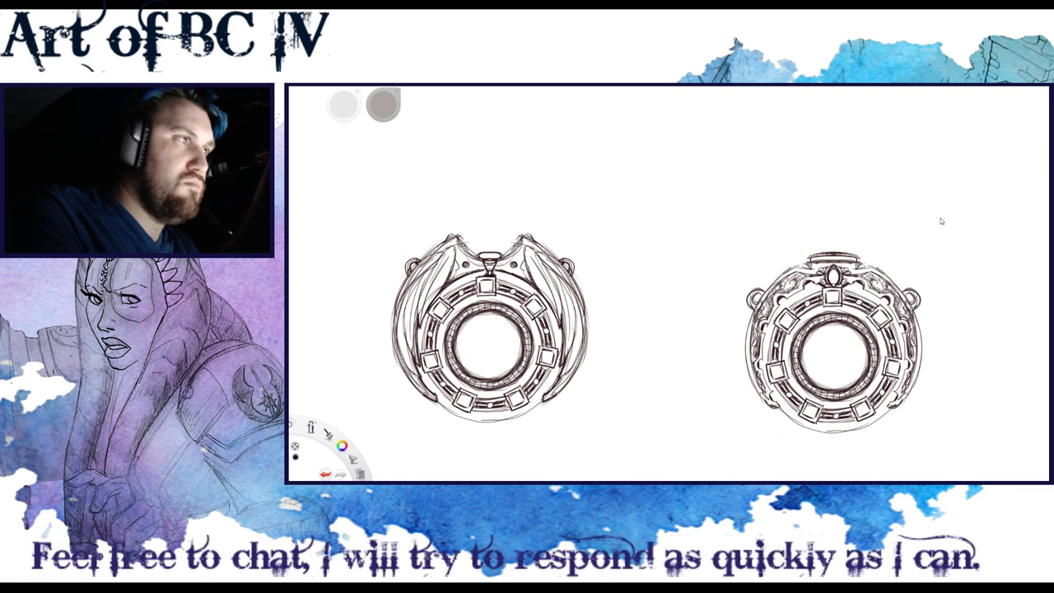
pyautogui.moveTo(742, 213); pyautogui.dragTo(619, 186)
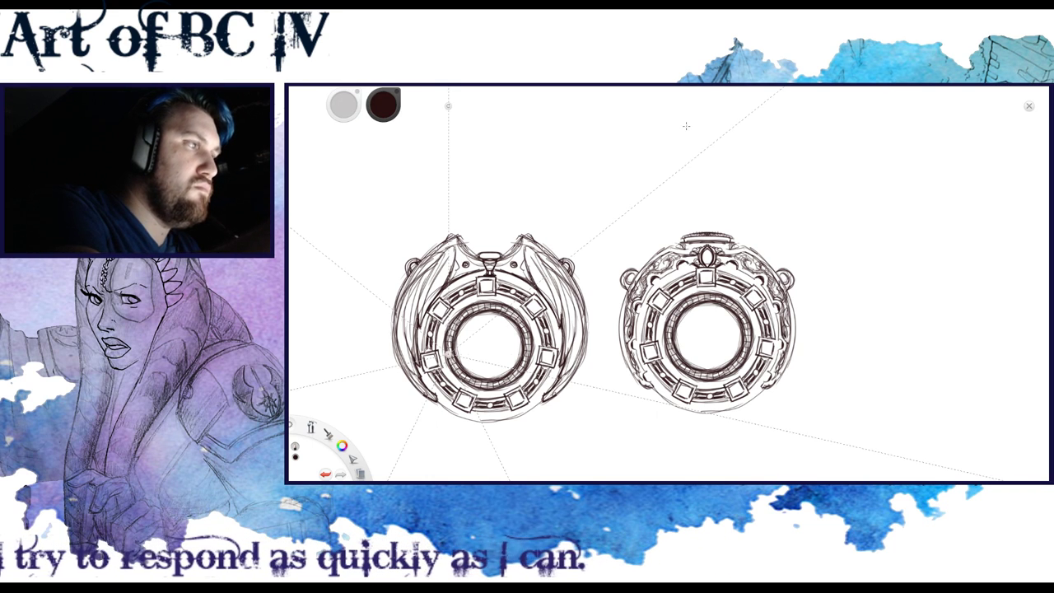
# Center the seven-part radial symmetry on the winged wheel and replace its ring's square studs with faceted diamonds
pyautogui.moveTo(486, 340); pyautogui.dragTo(489, 346)
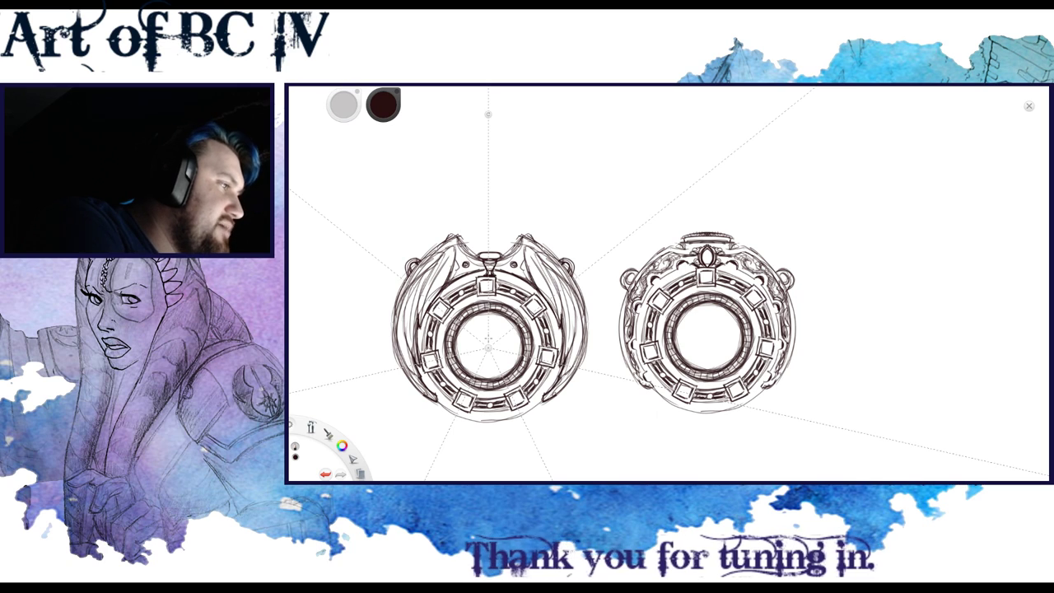
pyautogui.moveTo(488, 347); pyautogui.dragTo(486, 342)
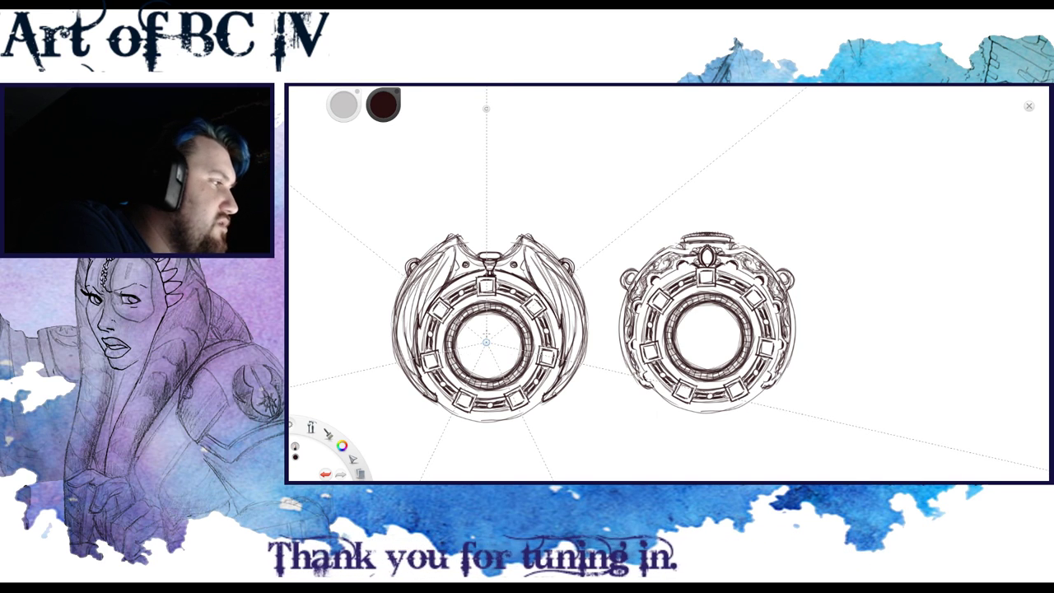
pyautogui.moveTo(486, 341); pyautogui.dragTo(487, 345)
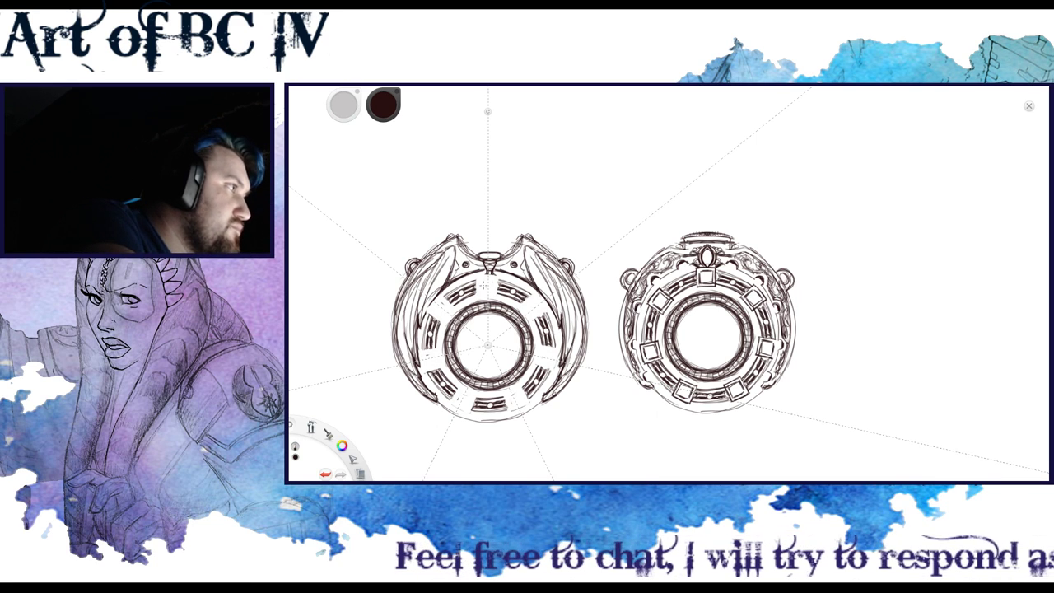
pyautogui.moveTo(482, 284)
pyautogui.mouseDown()
pyautogui.moveTo(489, 294)
pyautogui.moveTo(496, 285)
pyautogui.moveTo(490, 295)
pyautogui.moveTo(494, 280)
pyautogui.moveTo(489, 294)
pyautogui.mouseUp()
pyautogui.moveTo(489, 275); pyautogui.dragTo(489, 294)
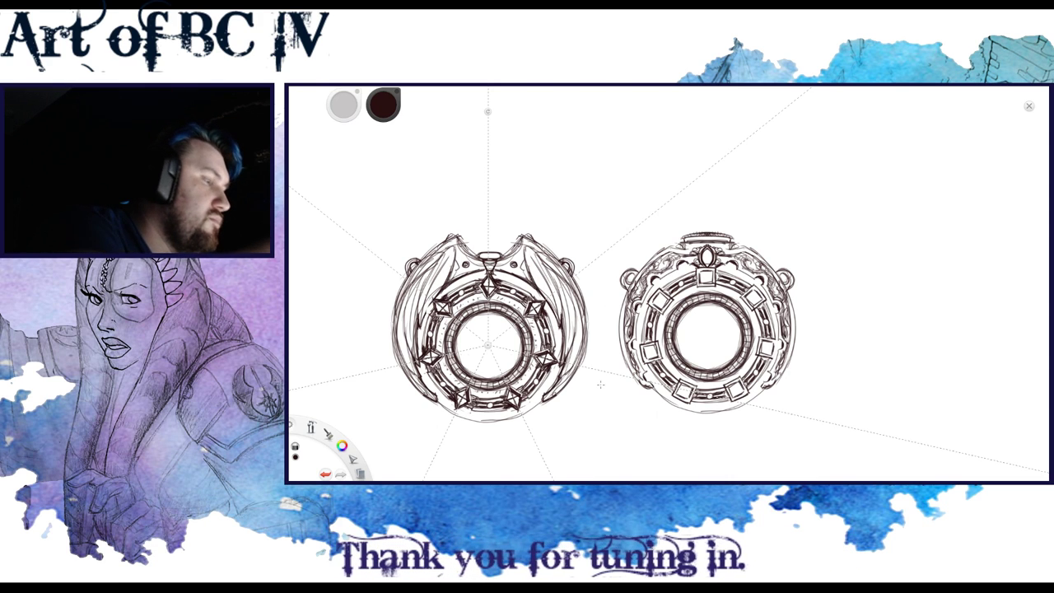
# Recenter the radial symmetry on the flat-topped shell wheel and replace its square studs with pointed diamonds
pyautogui.moveTo(488, 346)
pyautogui.mouseDown()
pyautogui.moveTo(669, 285)
pyautogui.moveTo(707, 336)
pyautogui.mouseUp()
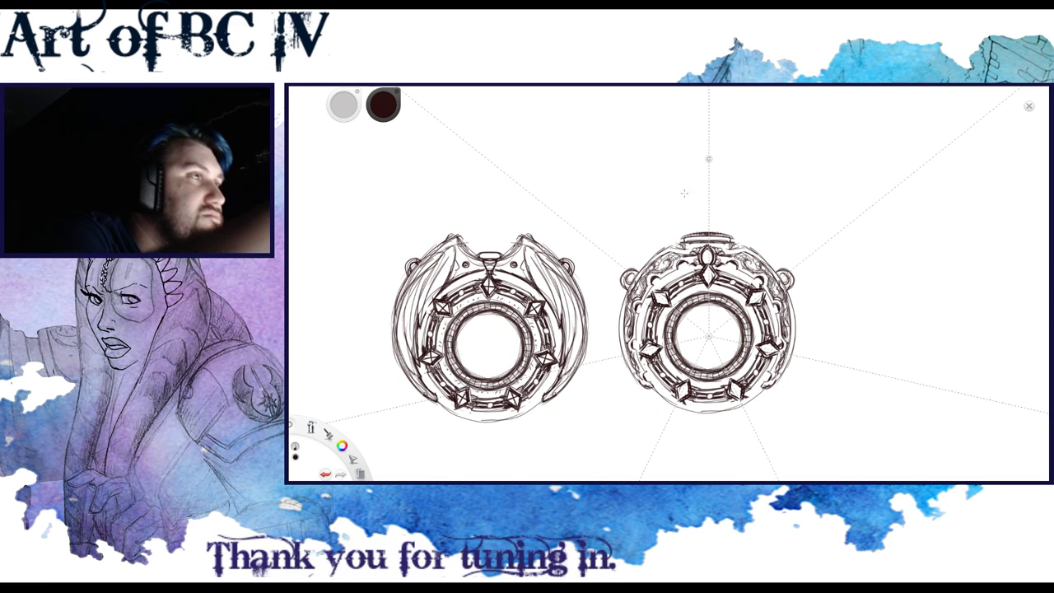
pyautogui.hotkey('ctrl', 'z')
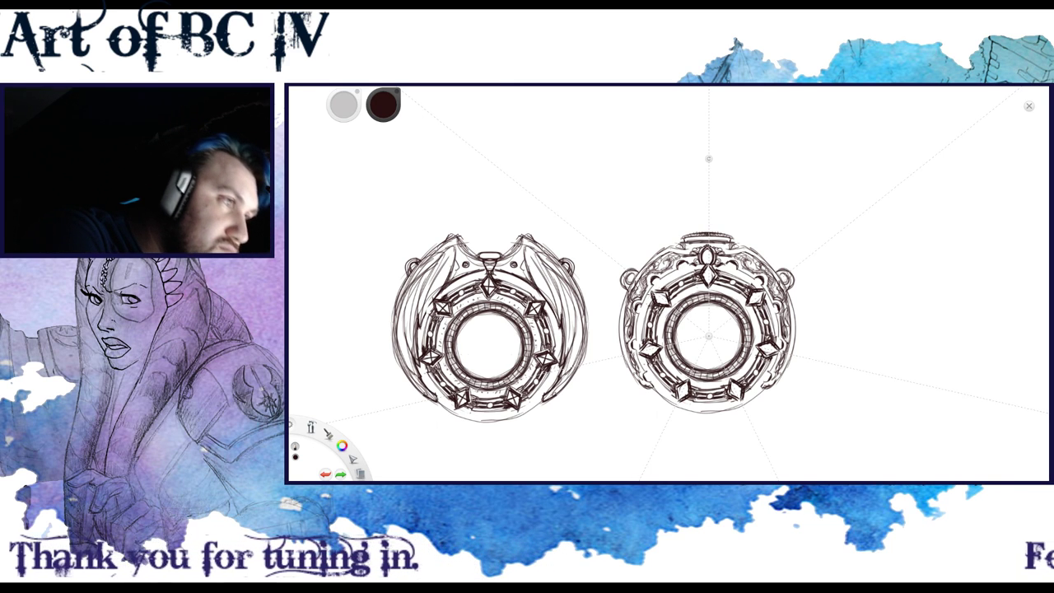
pyautogui.hotkey('ctrl', 'y')
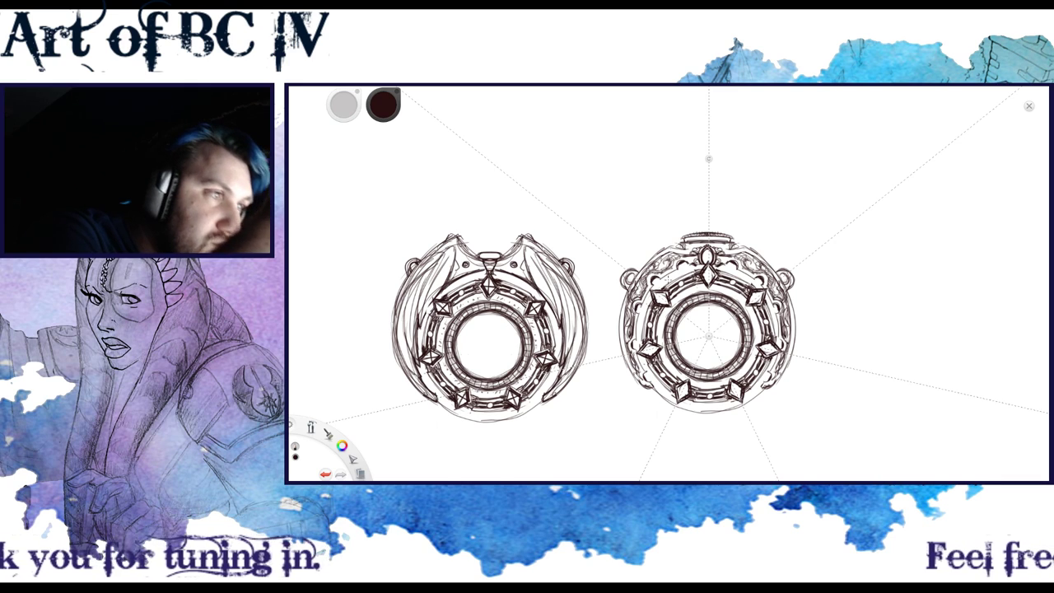
pyautogui.press('Escape')
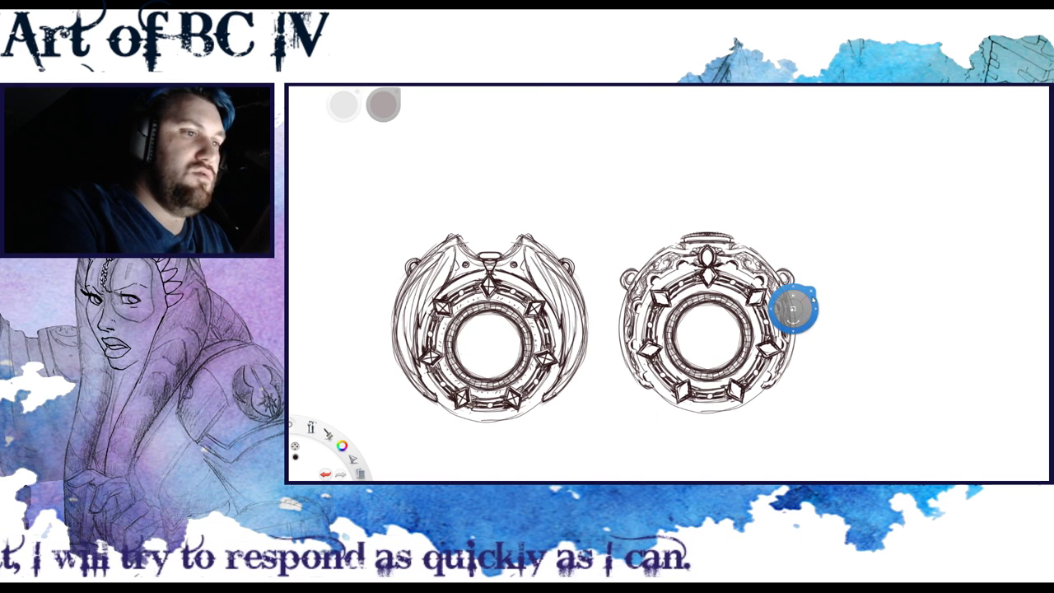
# Move the two diamond-studded wheels upward and show the other wheel layers with the grey construction sketch hidden
pyautogui.moveTo(813, 321)
pyautogui.mouseDown()
pyautogui.moveTo(702, 193)
pyautogui.moveTo(750, 200)
pyautogui.moveTo(764, 219)
pyautogui.mouseUp()
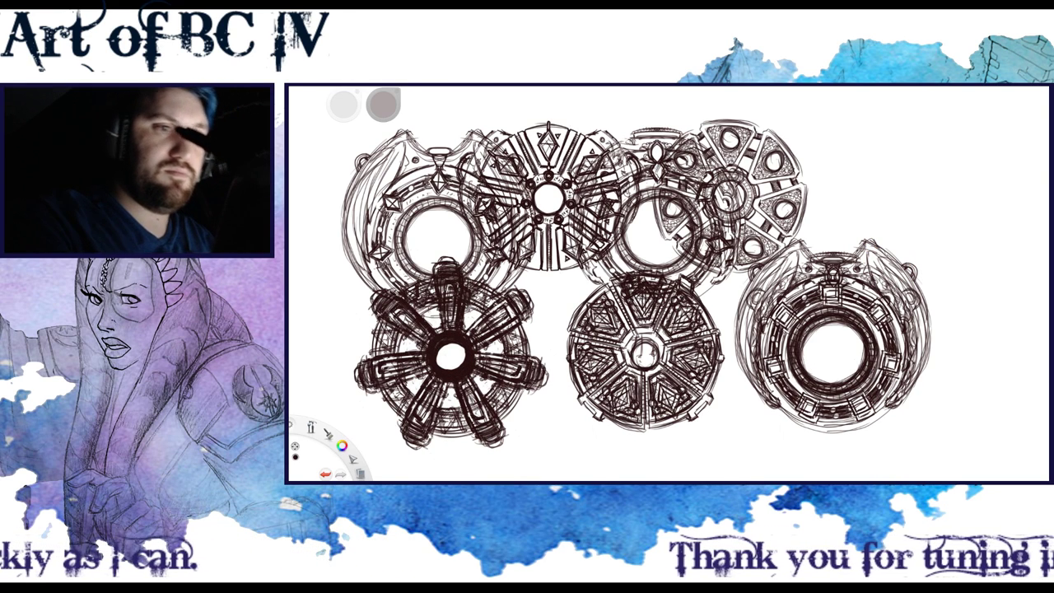
pyautogui.press('v')
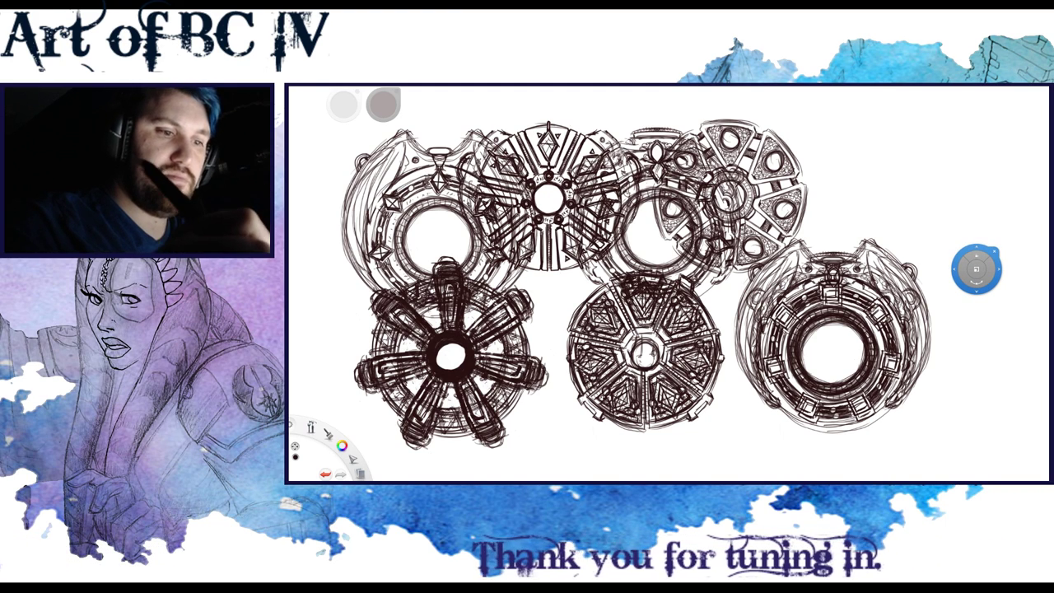
pyautogui.click(975, 346)
pyautogui.press('Escape')
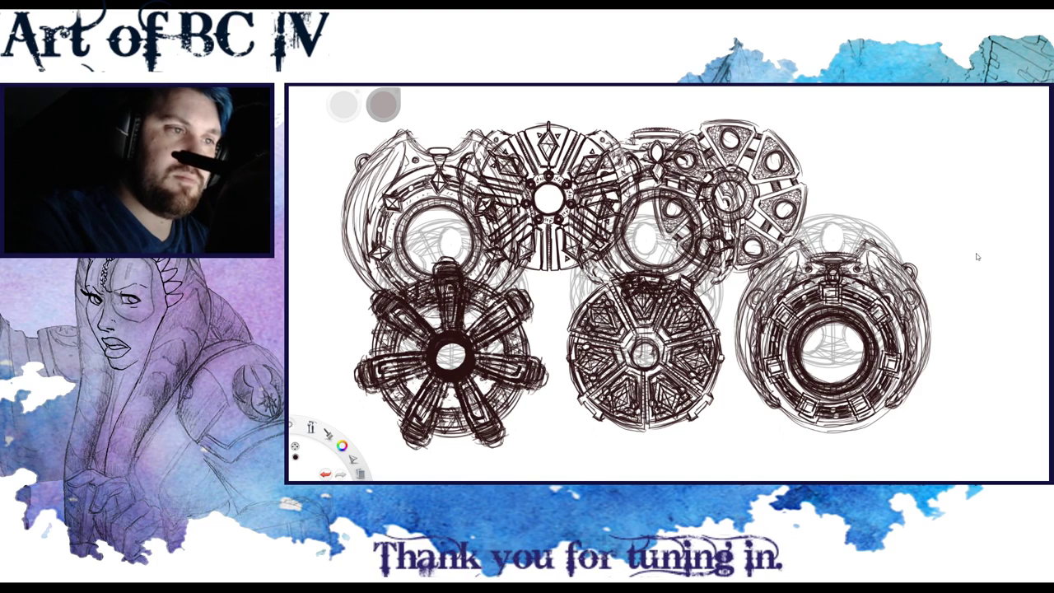
pyautogui.hotkey('ctrl', 'z')
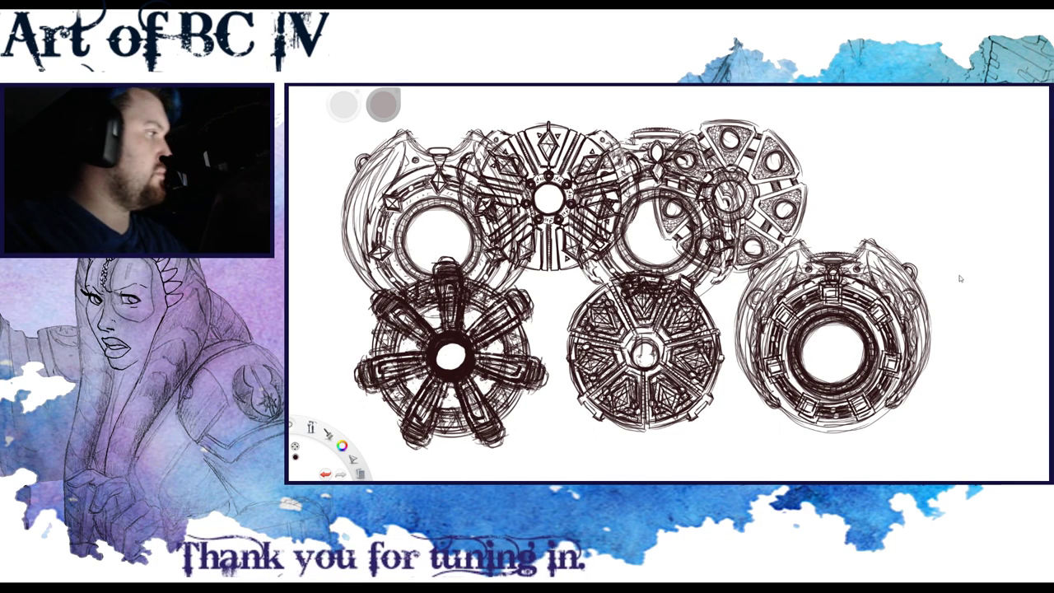
pyautogui.hotkey('ctrl', 'z')
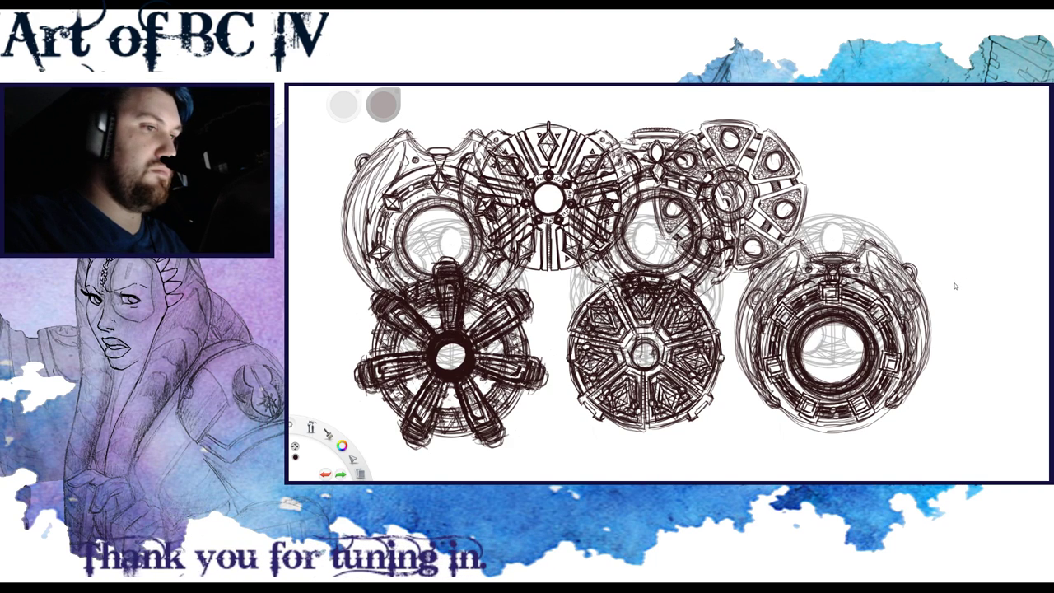
pyautogui.hotkey('ctrl', 'z')
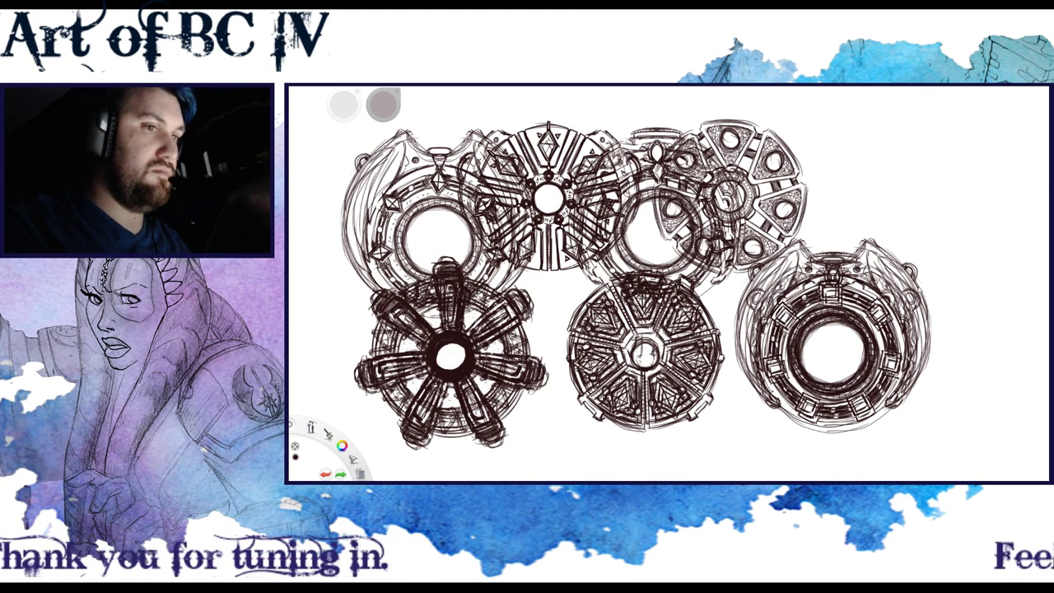
# Scale down the displayed wheel layers together to free space around them on the page
pyautogui.press('space')
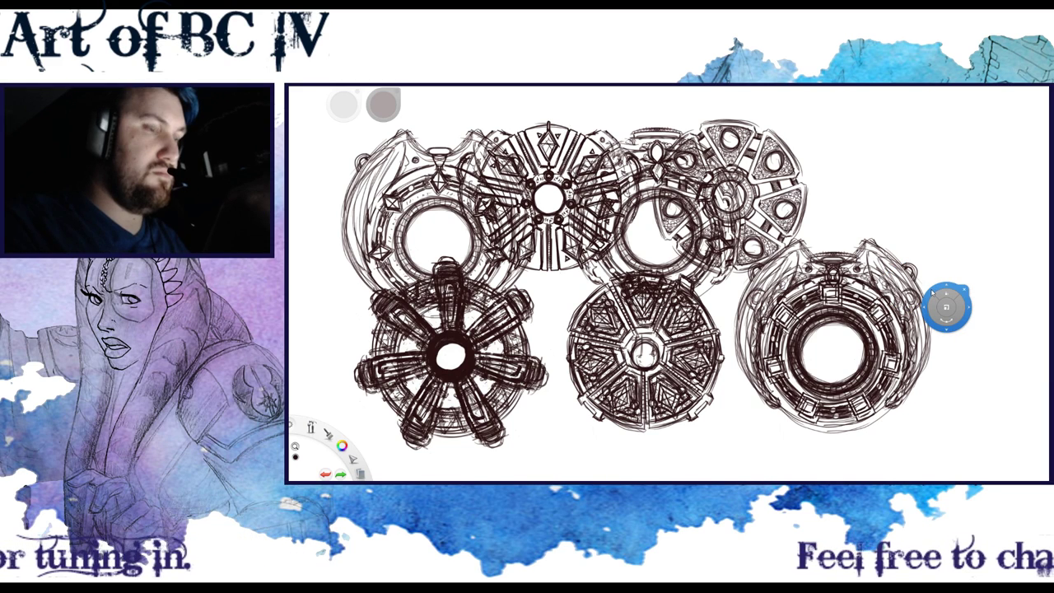
pyautogui.moveTo(933, 294); pyautogui.dragTo(1002, 115)
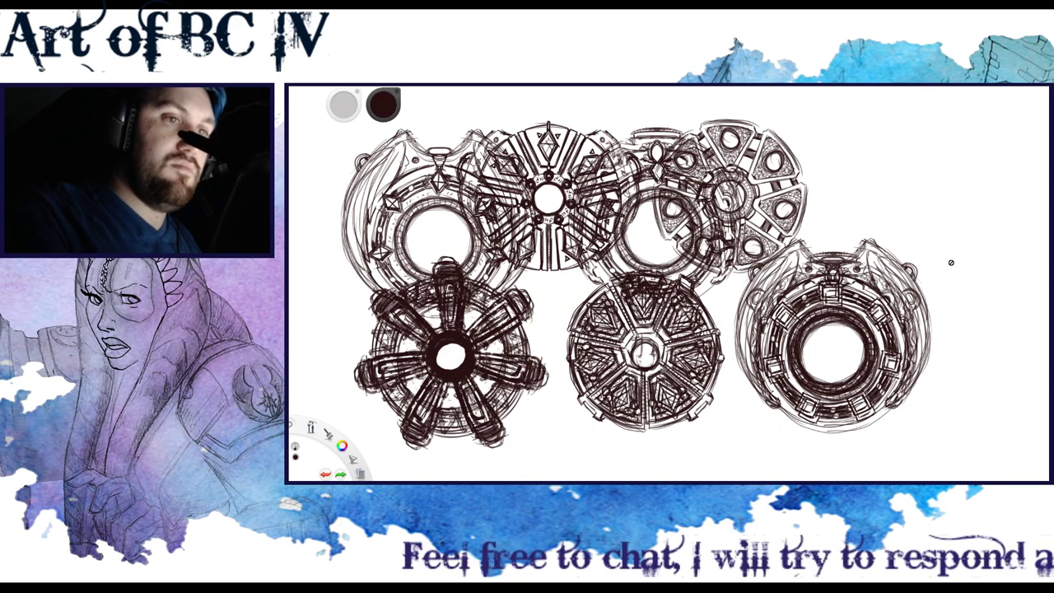
pyautogui.moveTo(594, 125)
pyautogui.mouseDown()
pyautogui.moveTo(837, 381)
pyautogui.moveTo(850, 351)
pyautogui.moveTo(760, 353)
pyautogui.mouseUp()
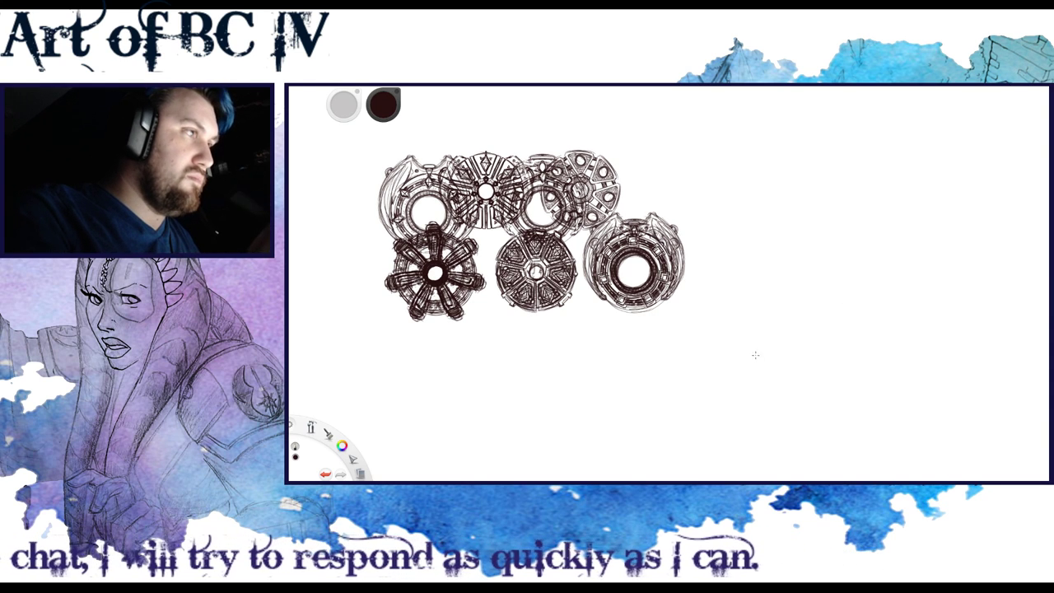
# Move the wheel layers apart into separate areas of the page so that none of the wheels overlap
pyautogui.moveTo(763, 277); pyautogui.dragTo(762, 275)
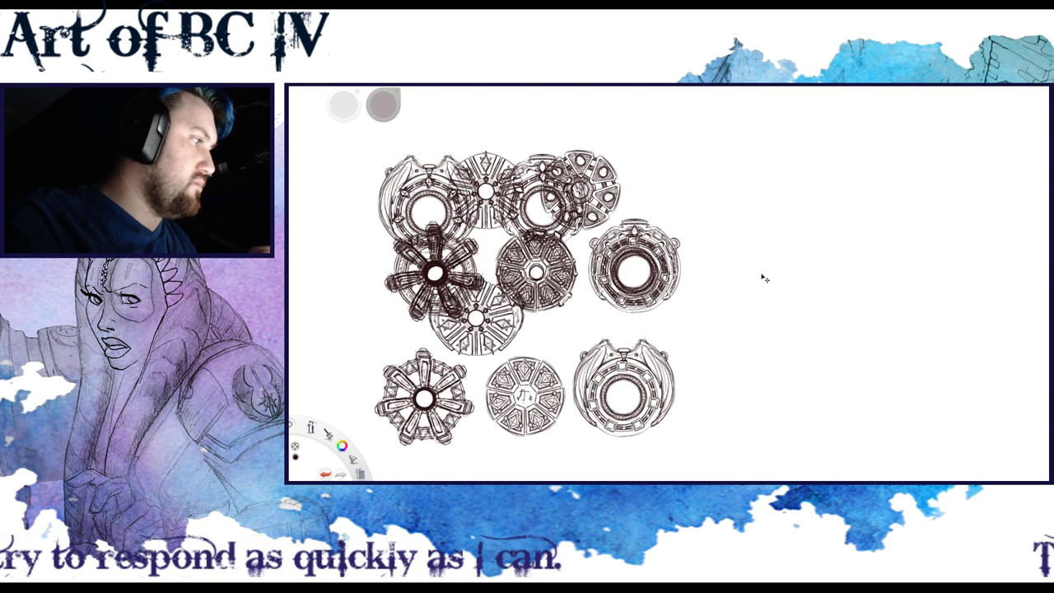
pyautogui.moveTo(816, 362); pyautogui.dragTo(816, 363)
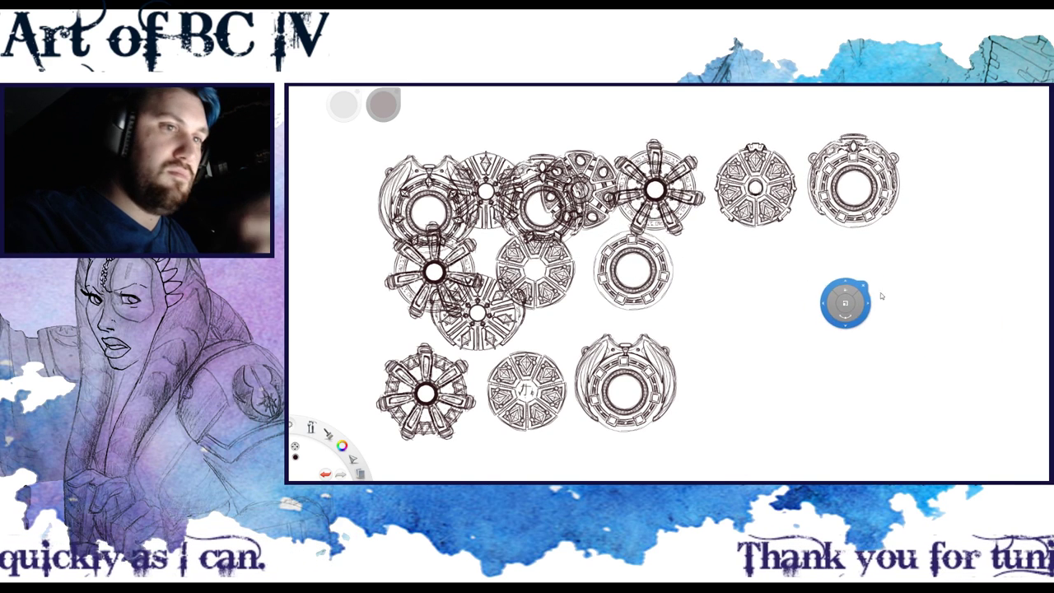
pyautogui.moveTo(777, 380); pyautogui.dragTo(785, 431)
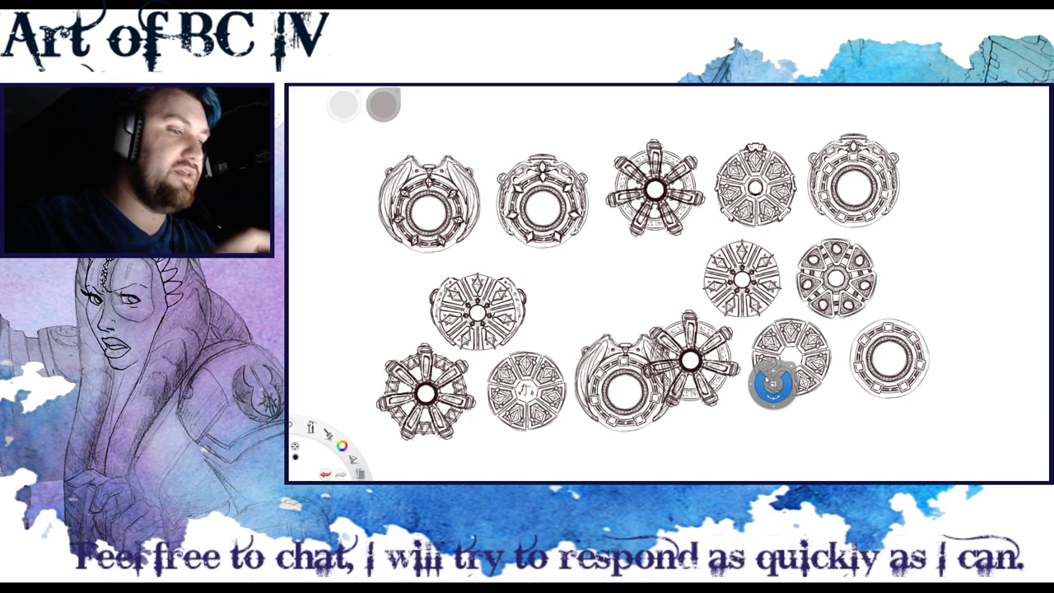
pyautogui.moveTo(793, 402); pyautogui.dragTo(821, 404)
pyautogui.moveTo(794, 403); pyautogui.dragTo(800, 407)
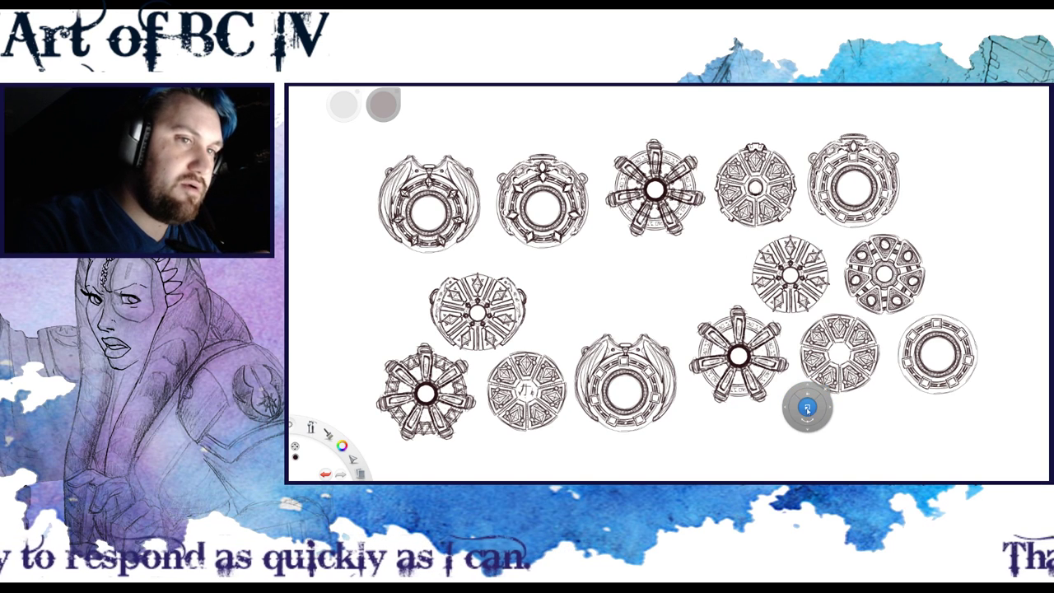
pyautogui.moveTo(807, 408); pyautogui.dragTo(880, 282)
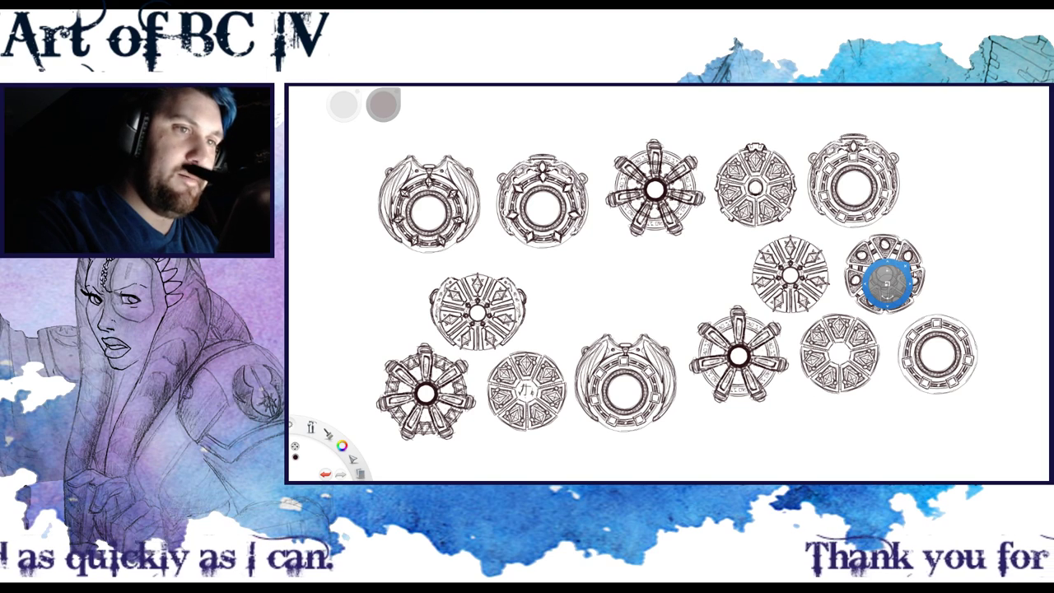
pyautogui.click(915, 263)
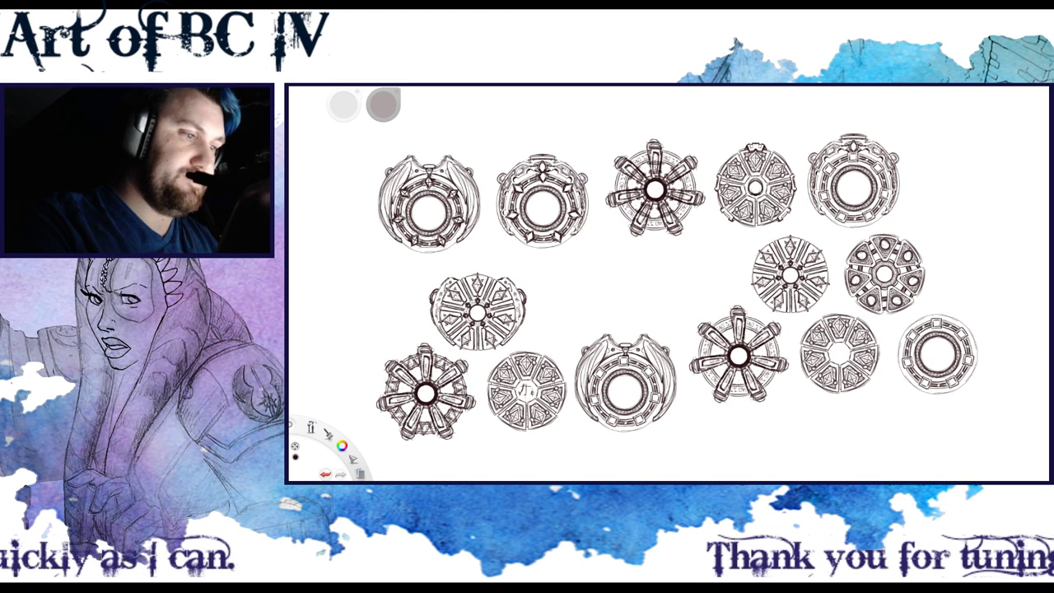
pyautogui.press('v')
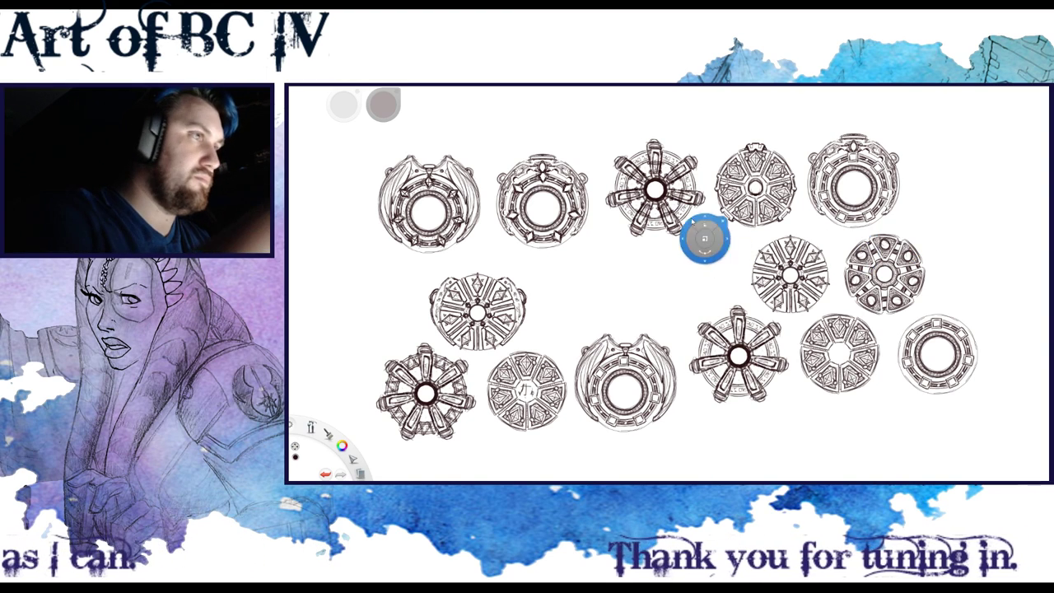
# Select the seven-spoked wheel in the right-hand group and move it directly above the bottom-left spoked wheel
pyautogui.press('l')
pyautogui.moveTo(791, 363)
pyautogui.mouseDown()
pyautogui.moveTo(789, 432)
pyautogui.moveTo(807, 434)
pyautogui.moveTo(658, 368)
pyautogui.moveTo(547, 356)
pyautogui.moveTo(517, 373)
pyautogui.mouseUp()
pyautogui.moveTo(441, 292); pyautogui.dragTo(426, 290)
pyautogui.moveTo(765, 412); pyautogui.dragTo(921, 241)
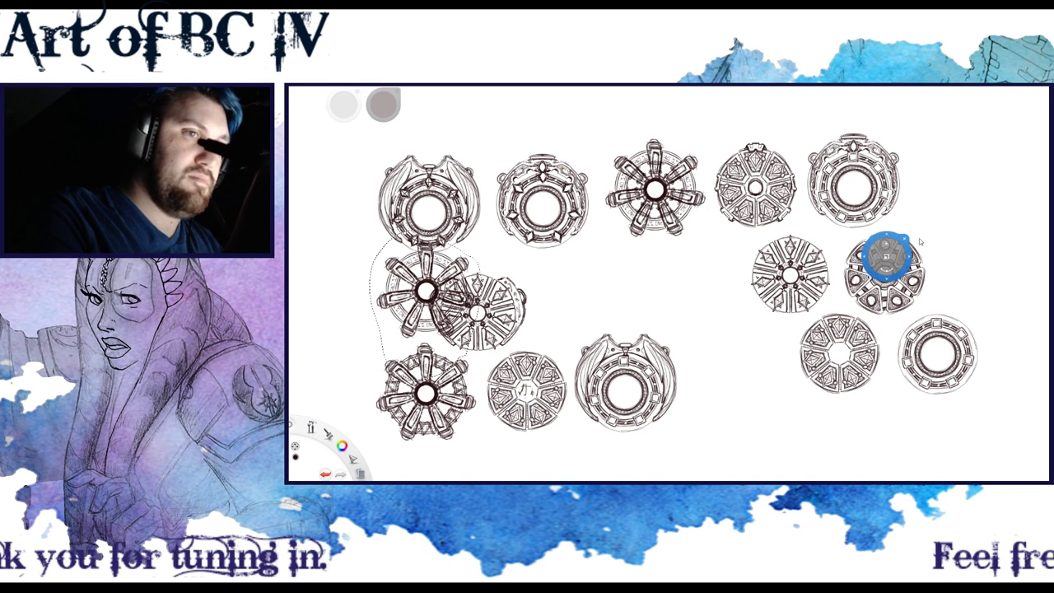
pyautogui.click(915, 236)
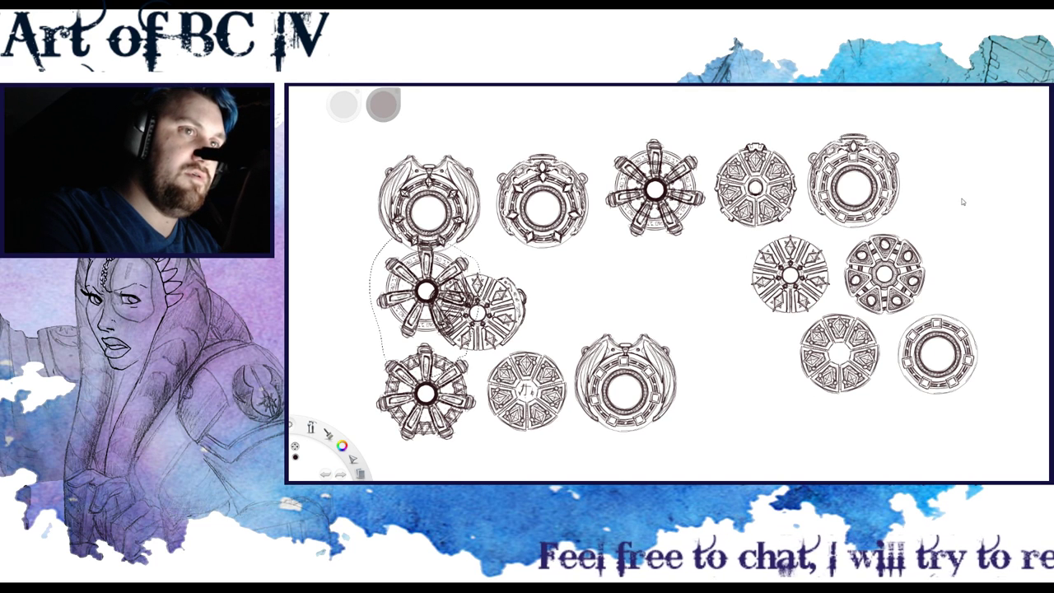
# Move the two diamond-studded shell wheels from the top row down to the lower part of the page
pyautogui.moveTo(734, 211); pyautogui.dragTo(976, 420)
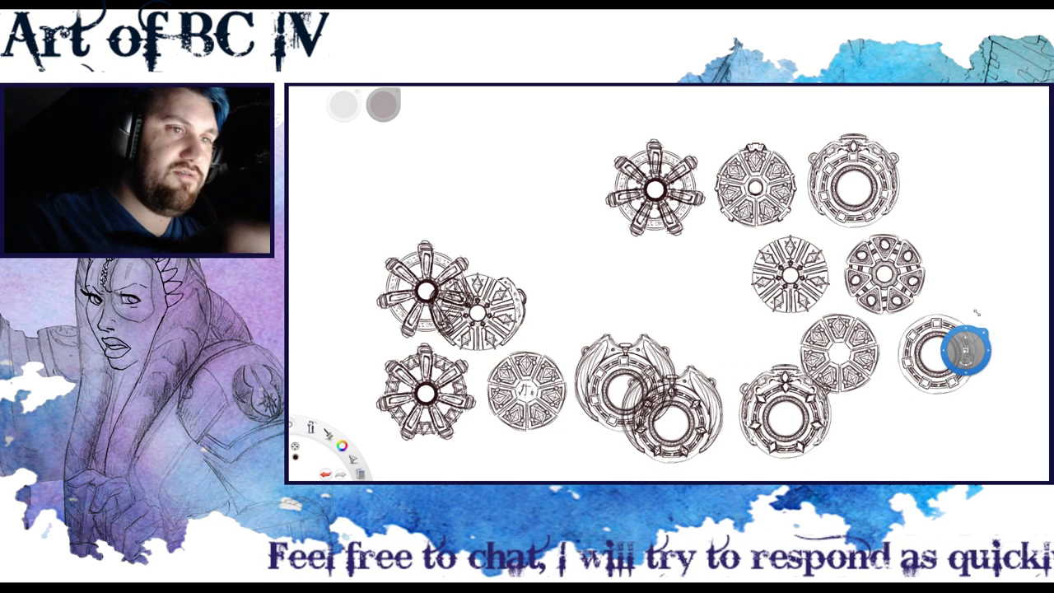
pyautogui.click(915, 209)
pyautogui.click(914, 207)
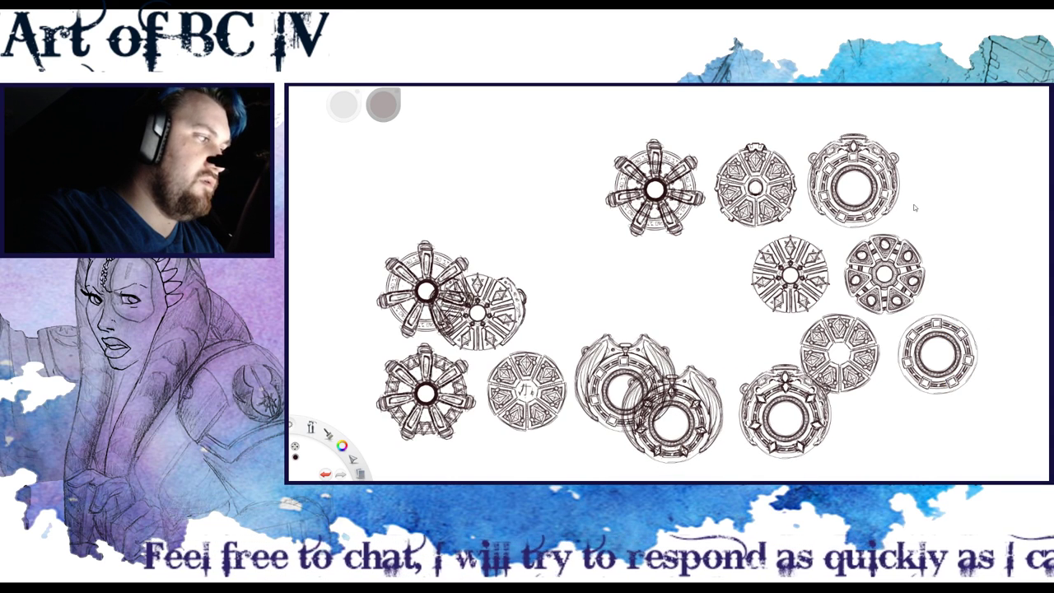
# Select the seven-spoked wheel in the top row and move it to the top of the left column
pyautogui.press('v')
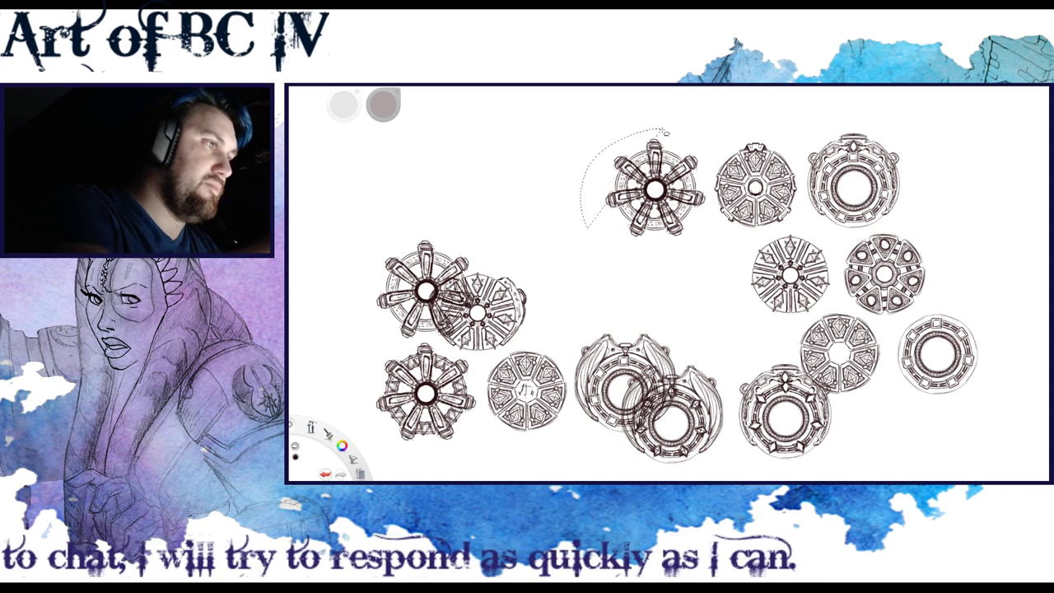
pyautogui.moveTo(713, 187)
pyautogui.mouseDown()
pyautogui.moveTo(498, 172)
pyautogui.moveTo(494, 182)
pyautogui.mouseUp()
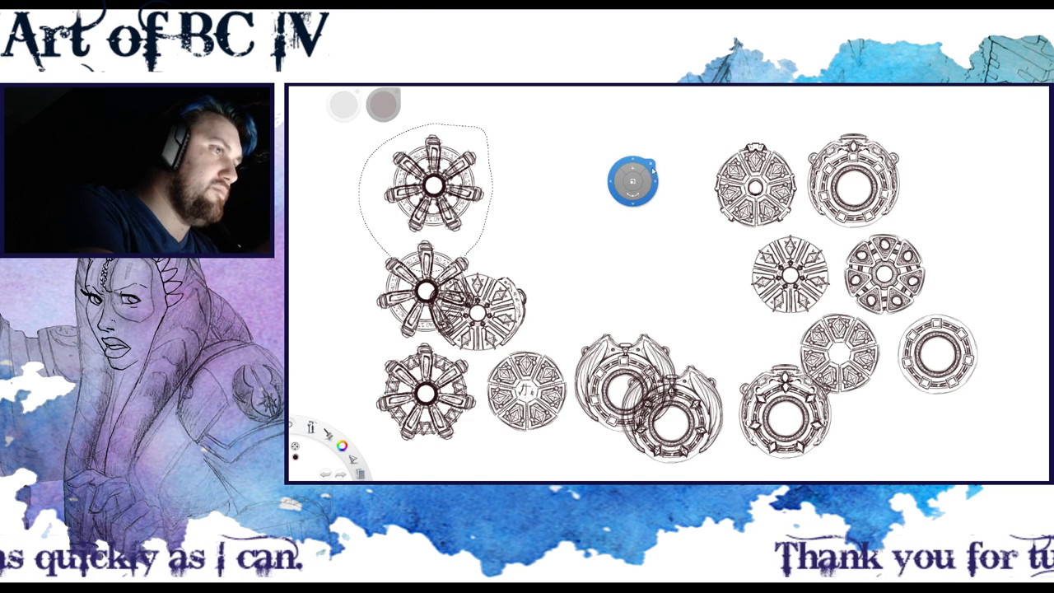
pyautogui.click(675, 112)
# Move the shell-edged diamond-spoke wheel into the top row and the hollow segmented wheel beside the middle spoked wheel
pyautogui.moveTo(517, 242)
pyautogui.mouseDown()
pyautogui.moveTo(462, 263)
pyautogui.moveTo(429, 331)
pyautogui.moveTo(473, 358)
pyautogui.moveTo(536, 325)
pyautogui.moveTo(554, 289)
pyautogui.moveTo(517, 242)
pyautogui.mouseUp()
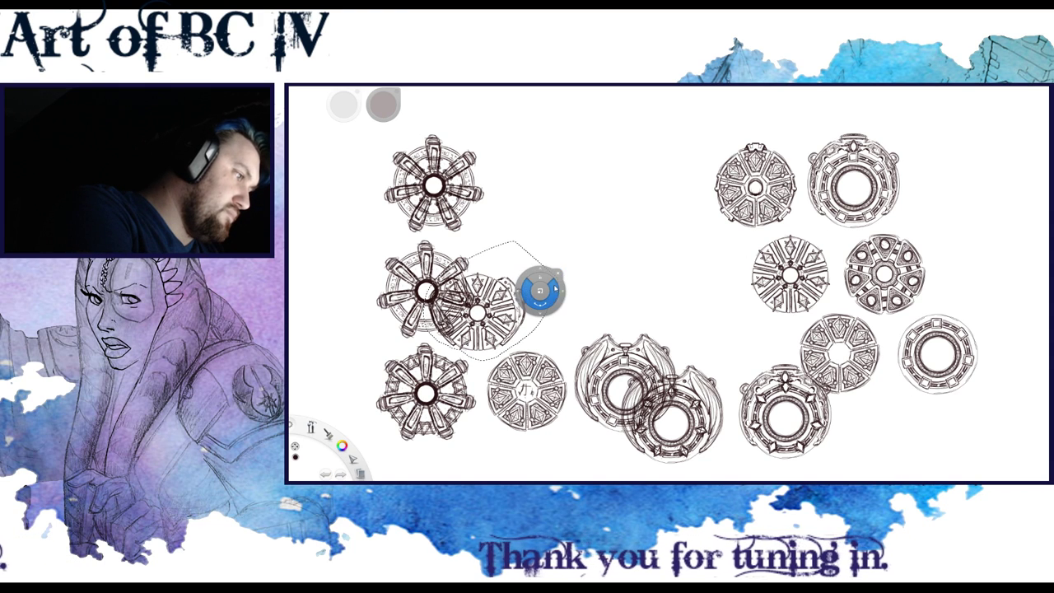
pyautogui.moveTo(562, 300); pyautogui.dragTo(702, 257)
pyautogui.moveTo(619, 270)
pyautogui.mouseDown()
pyautogui.moveTo(701, 305)
pyautogui.moveTo(637, 172)
pyautogui.moveTo(653, 189)
pyautogui.mouseUp()
pyautogui.click(713, 165)
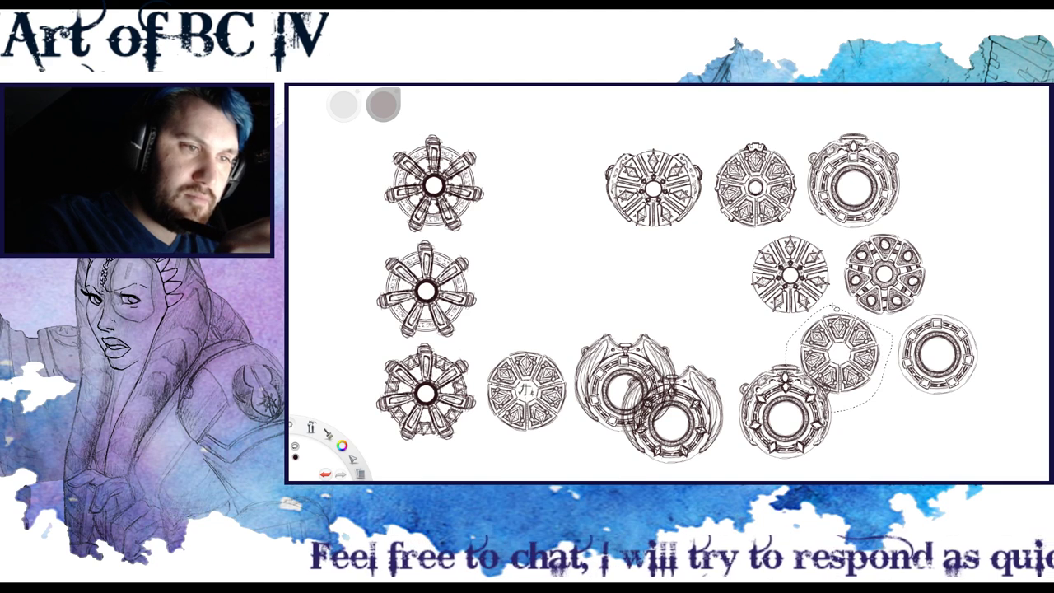
pyautogui.moveTo(881, 356)
pyautogui.mouseDown()
pyautogui.moveTo(627, 296)
pyautogui.moveTo(568, 294)
pyautogui.mouseUp()
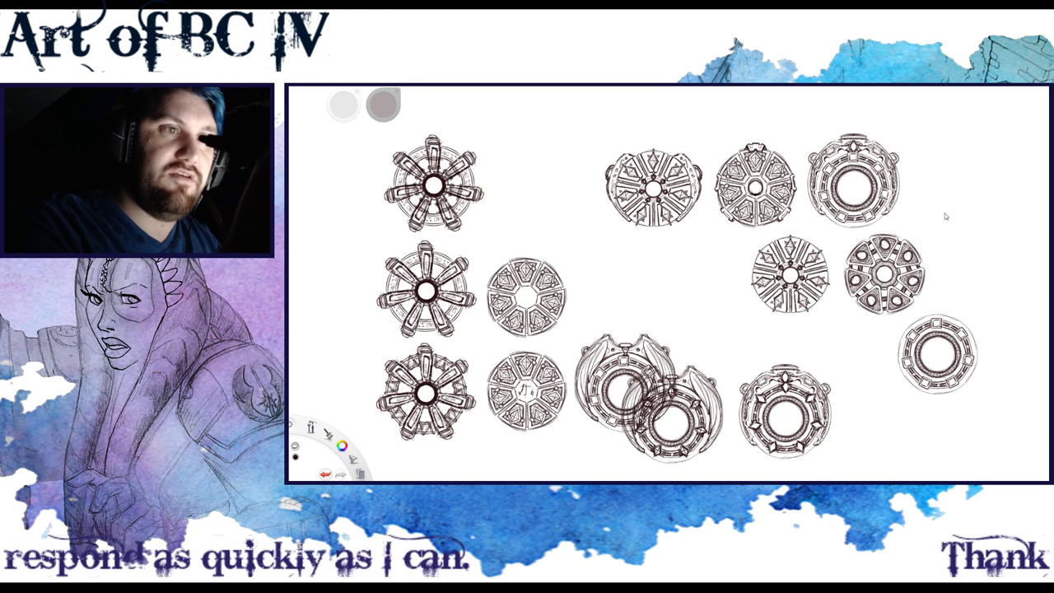
# Hide and show the wheel layers to check which wheels each layer contains
pyautogui.hotkey('ctrl', 'z')
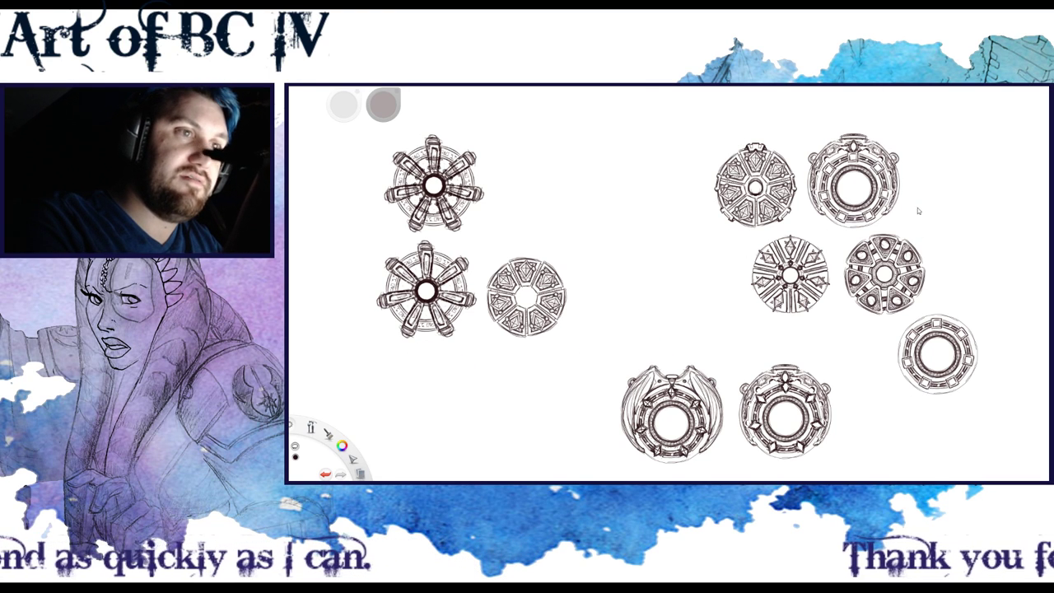
pyautogui.hotkey('ctrl', 'y')
pyautogui.hotkey('ctrl', 'y')
pyautogui.hotkey('ctrl', 'y')
pyautogui.hotkey('ctrl', 'y')
pyautogui.hotkey('ctrl', 'z')
pyautogui.hotkey('ctrl', 'z')
pyautogui.hotkey('ctrl', 'y')
pyautogui.hotkey('ctrl', 'y')
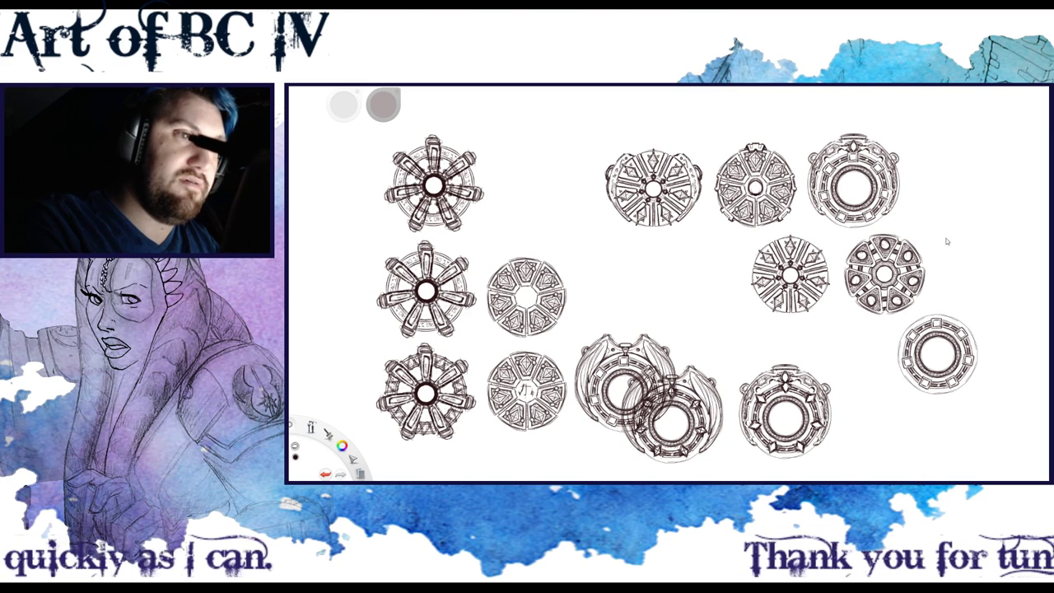
# Move the notched segmented wheel beside the top-left spoked wheel and the plain diamond-spoke wheel below its shell-edged version
pyautogui.moveTo(728, 141)
pyautogui.mouseDown()
pyautogui.moveTo(713, 227)
pyautogui.moveTo(751, 244)
pyautogui.moveTo(786, 230)
pyautogui.moveTo(803, 182)
pyautogui.moveTo(783, 130)
pyautogui.mouseUp()
pyautogui.press('v')
pyautogui.moveTo(790, 179)
pyautogui.mouseDown()
pyautogui.moveTo(610, 188)
pyautogui.moveTo(569, 176)
pyautogui.mouseUp()
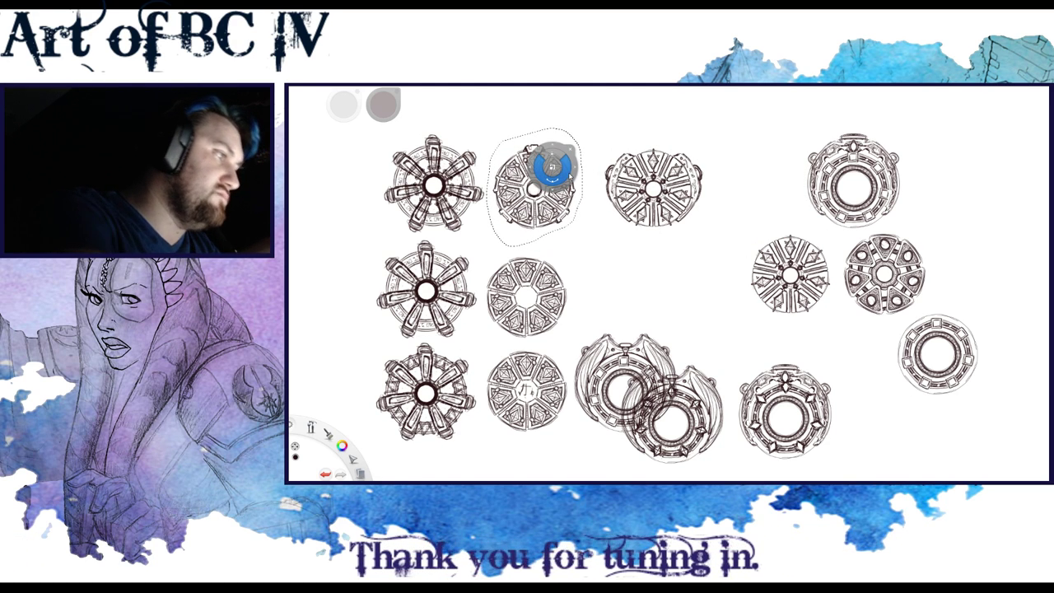
pyautogui.click(572, 149)
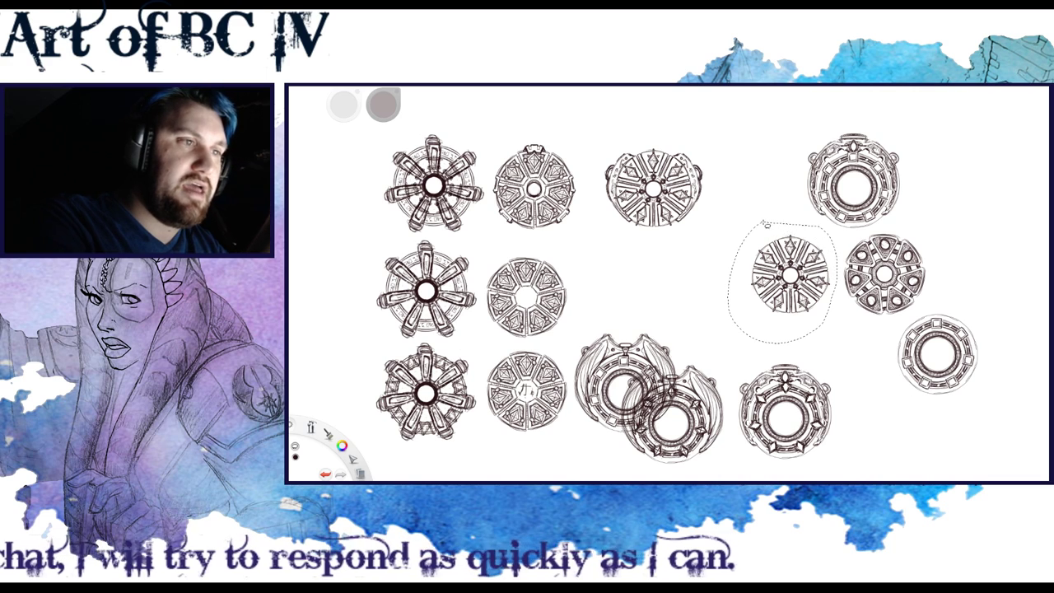
pyautogui.moveTo(789, 276); pyautogui.dragTo(655, 280)
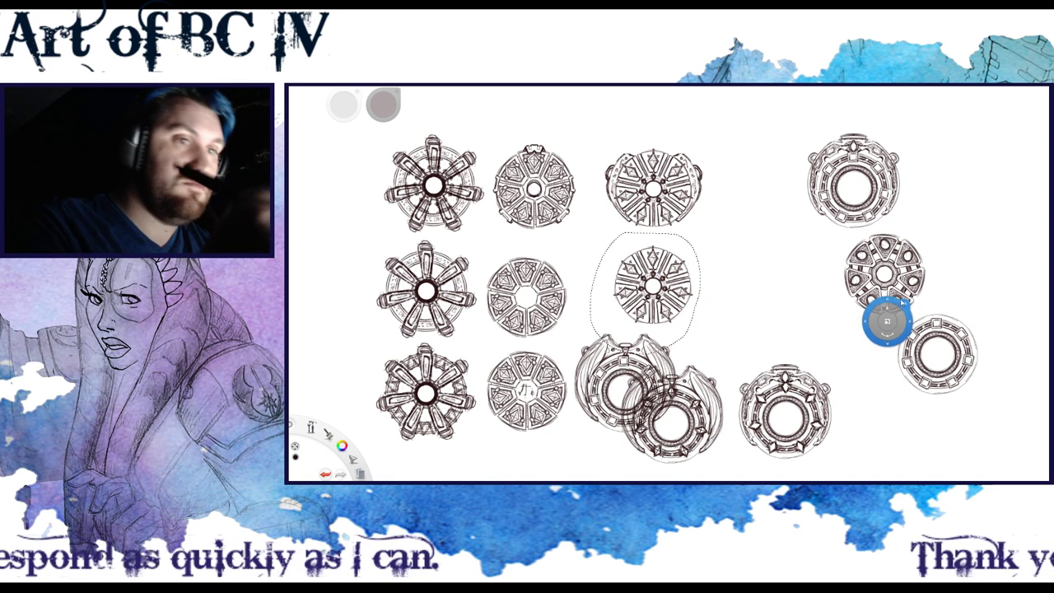
pyautogui.click(886, 321)
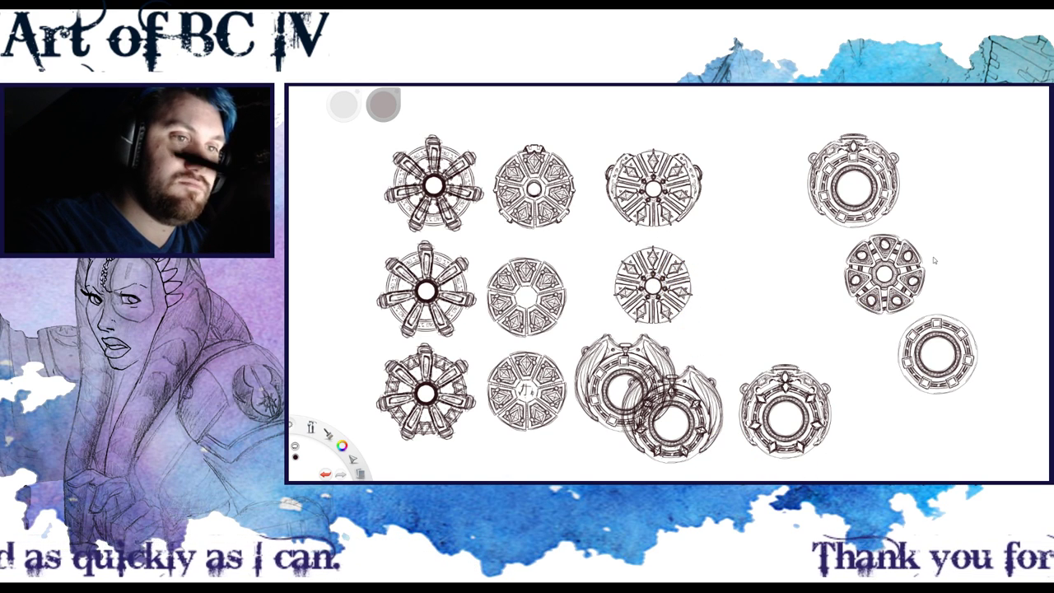
# Hide the layer holding the top row's spoked, notched segmented and flat-topped shell wheels, keeping the other wheel layers shown
pyautogui.click(914, 233)
pyautogui.click(915, 233)
pyautogui.click(915, 233)
pyautogui.click(915, 209)
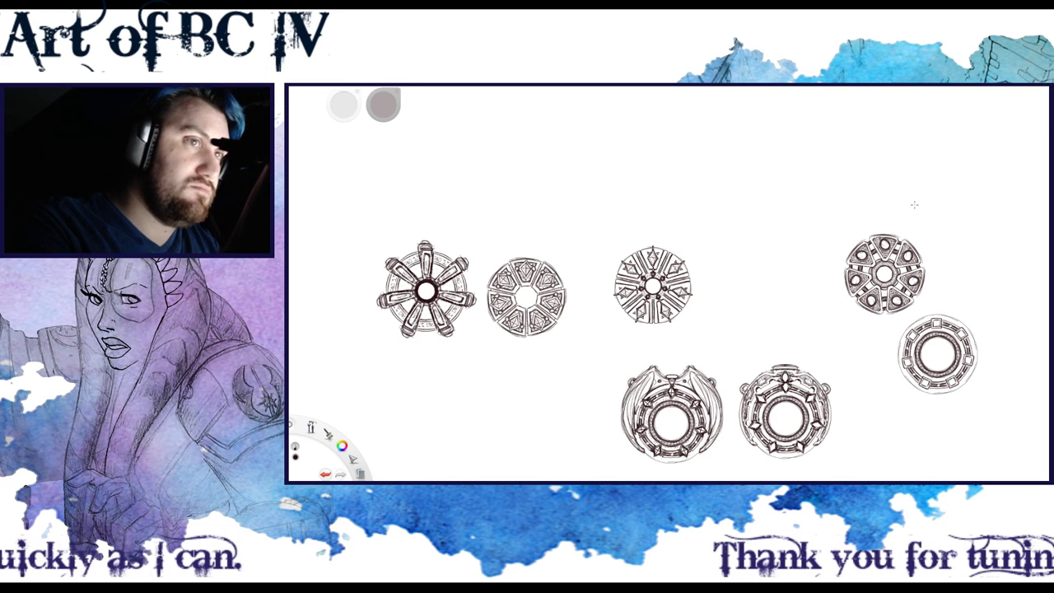
pyautogui.hotkey('ctrl', 'y')
pyautogui.hotkey('ctrl', 'y')
pyautogui.hotkey('ctrl', 'y')
pyautogui.hotkey('ctrl', 'y')
pyautogui.hotkey('ctrl', 'y')
pyautogui.hotkey('ctrl', 'y')
pyautogui.hotkey('ctrl', 'z')
pyautogui.hotkey('ctrl', 'y')
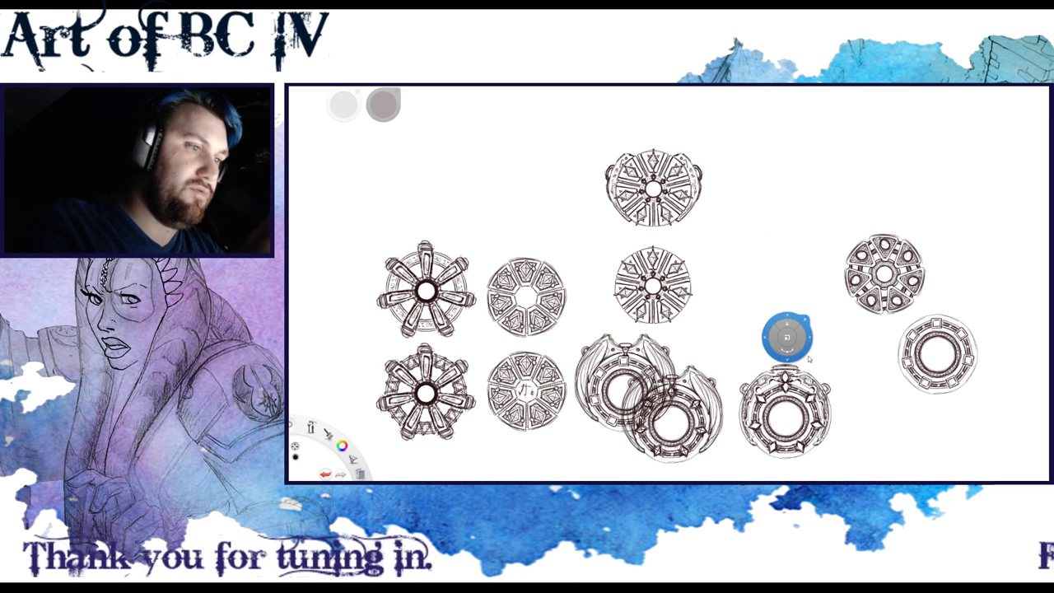
# Line up the two diamond-studded wheels in the bottom row, and move both winged wheels up to the middle row
pyautogui.moveTo(819, 358)
pyautogui.mouseDown()
pyautogui.moveTo(885, 349)
pyautogui.moveTo(885, 330)
pyautogui.mouseUp()
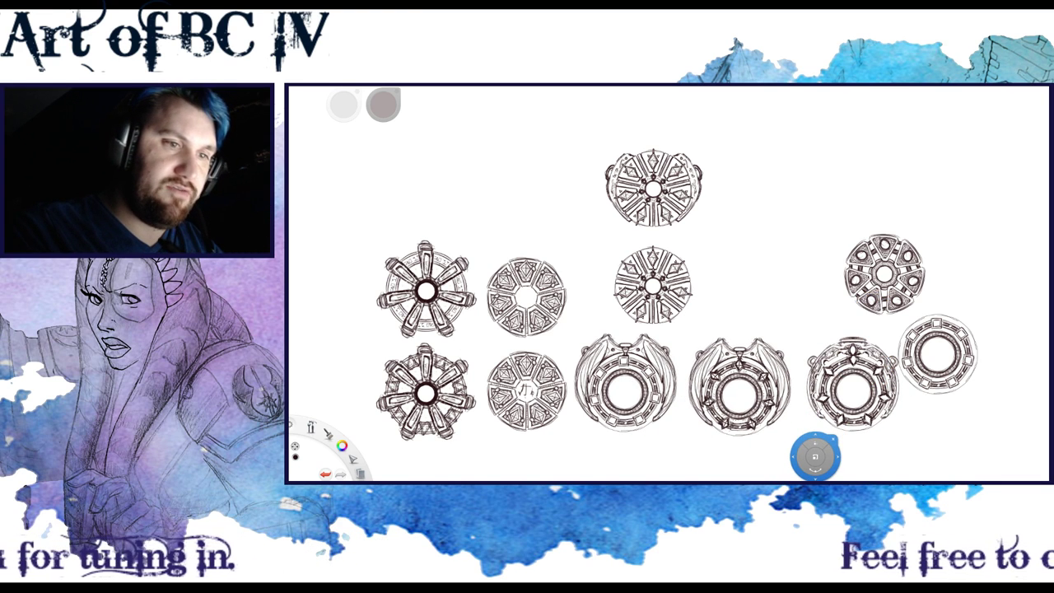
pyautogui.moveTo(860, 353); pyautogui.dragTo(856, 350)
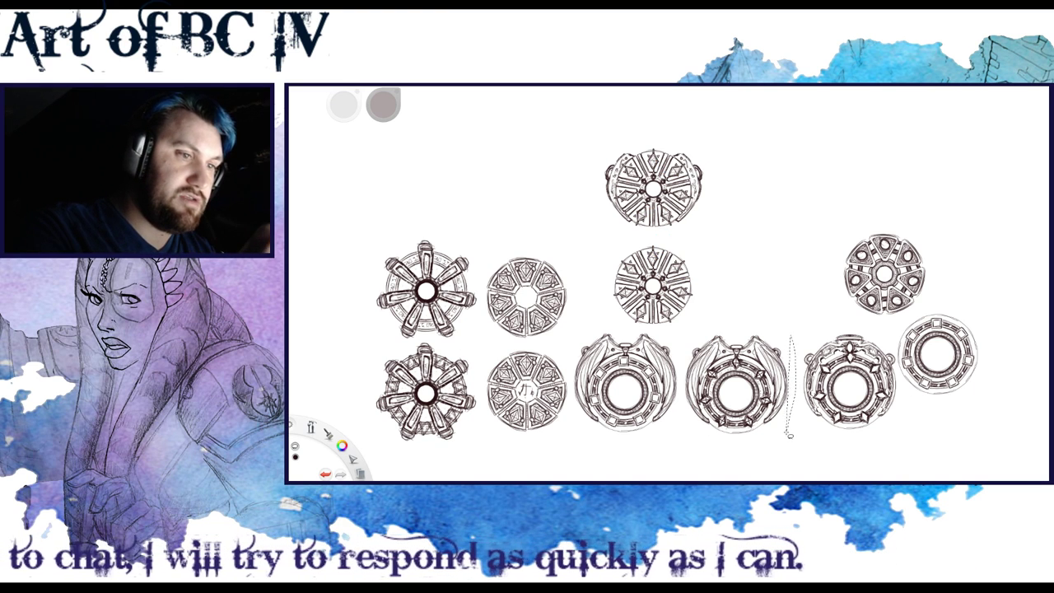
pyautogui.moveTo(630, 328)
pyautogui.mouseDown()
pyautogui.moveTo(590, 329)
pyautogui.moveTo(571, 356)
pyautogui.moveTo(584, 443)
pyautogui.moveTo(622, 459)
pyautogui.mouseUp()
pyautogui.moveTo(789, 435)
pyautogui.mouseDown()
pyautogui.moveTo(774, 454)
pyautogui.moveTo(803, 455)
pyautogui.moveTo(926, 358)
pyautogui.mouseUp()
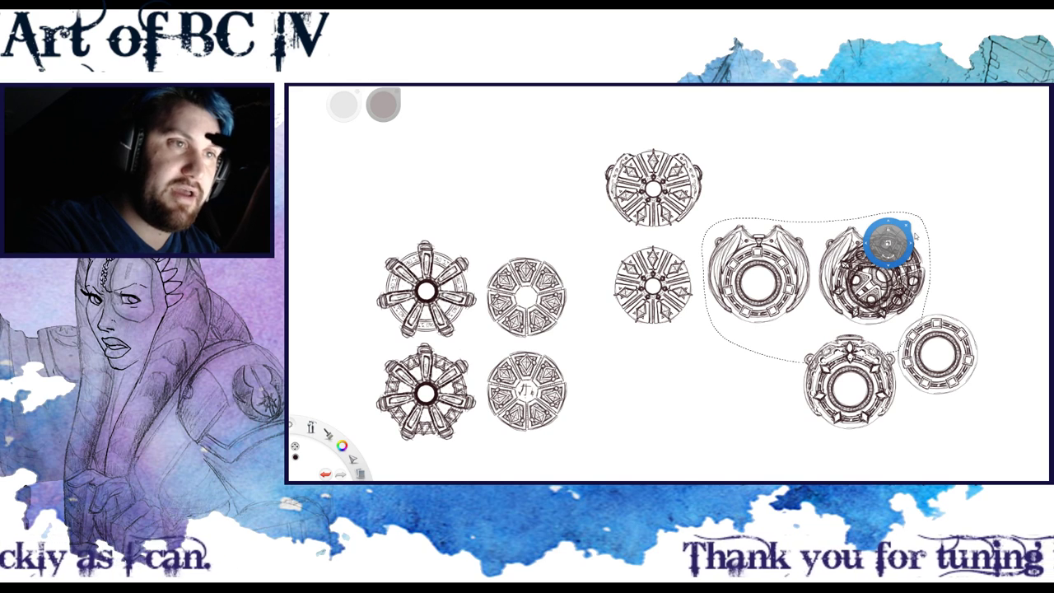
pyautogui.press('Escape')
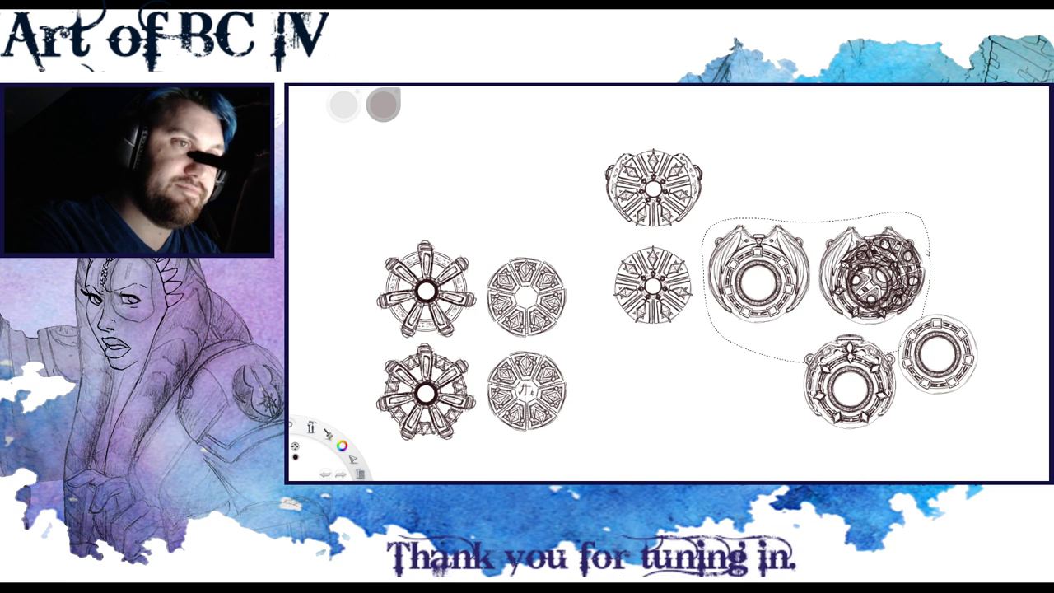
pyautogui.moveTo(809, 336)
pyautogui.mouseDown()
pyautogui.moveTo(799, 437)
pyautogui.moveTo(755, 402)
pyautogui.moveTo(776, 356)
pyautogui.moveTo(776, 373)
pyautogui.mouseUp()
pyautogui.moveTo(737, 423); pyautogui.dragTo(534, 134)
pyautogui.hotkey('ctrl', 'z')
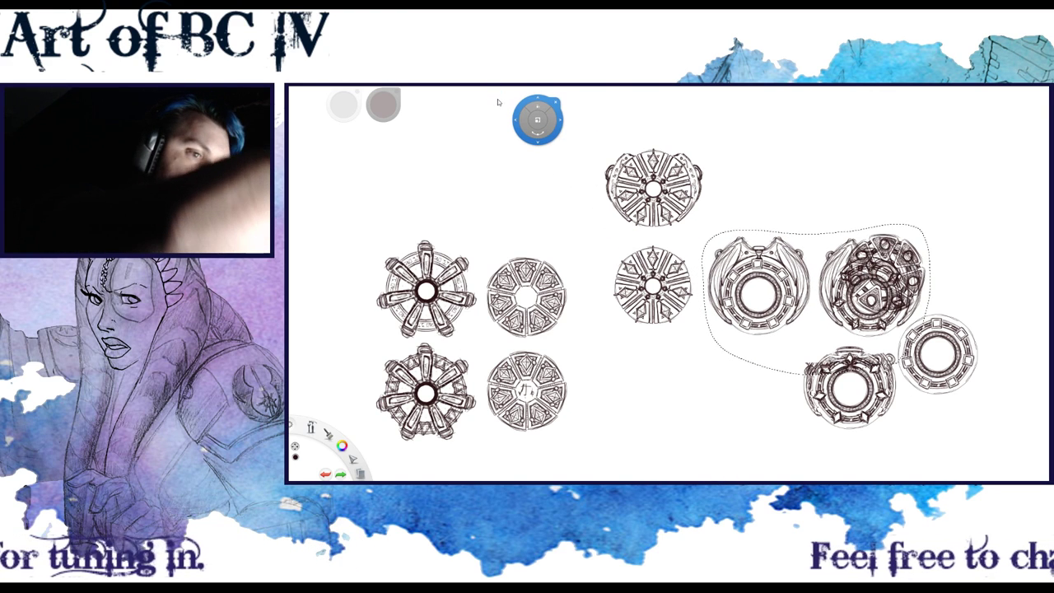
pyautogui.moveTo(498, 99); pyautogui.dragTo(498, 99)
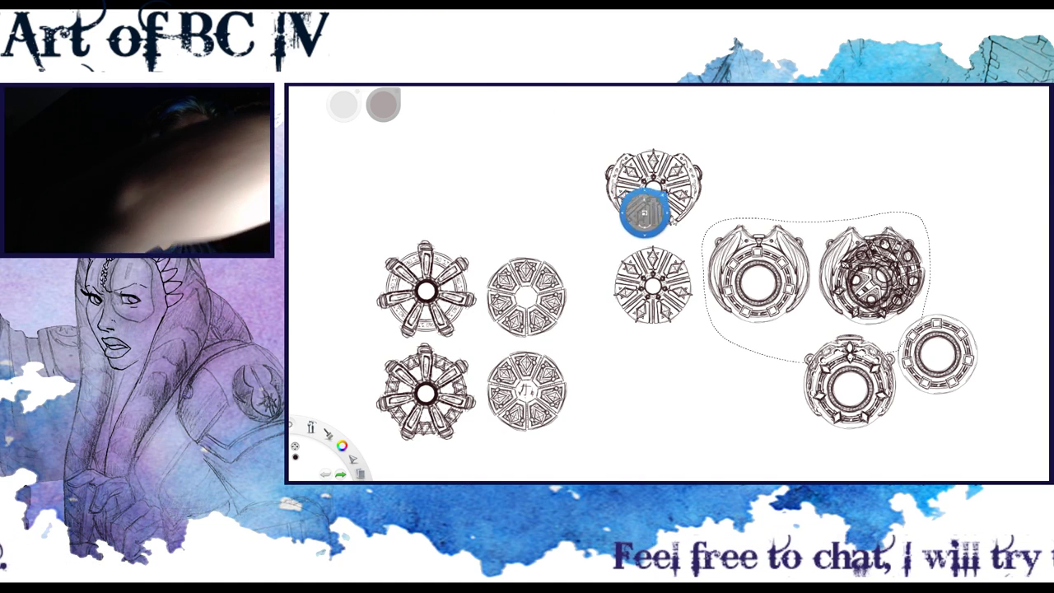
# Select the round-gem wheel overlapping the winged wheel and move it below the plain diamond-spoke wheel
pyautogui.moveTo(644, 212); pyautogui.dragTo(756, 241)
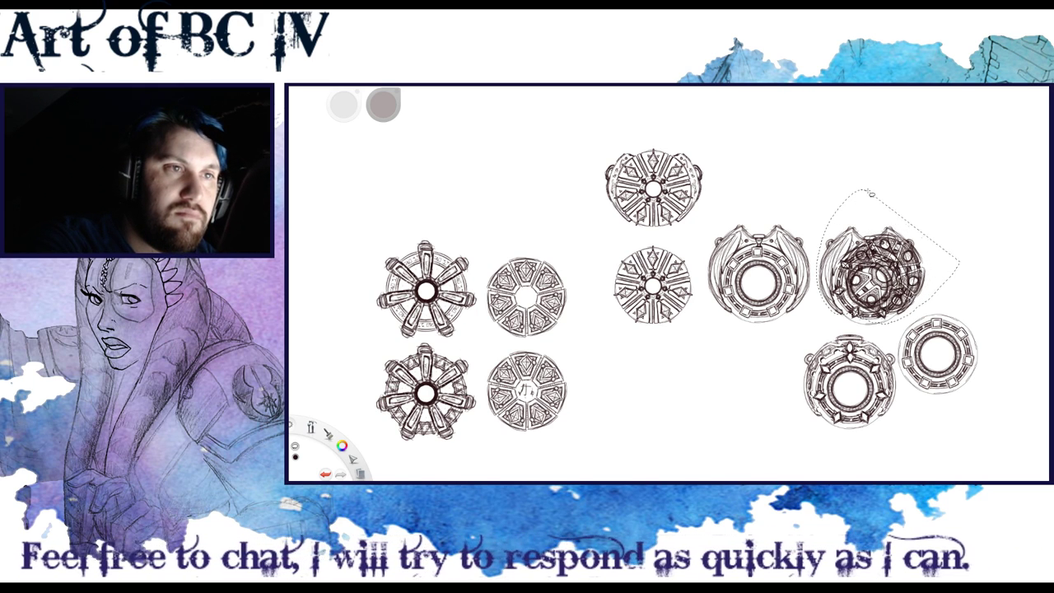
pyautogui.moveTo(888, 301); pyautogui.dragTo(668, 415)
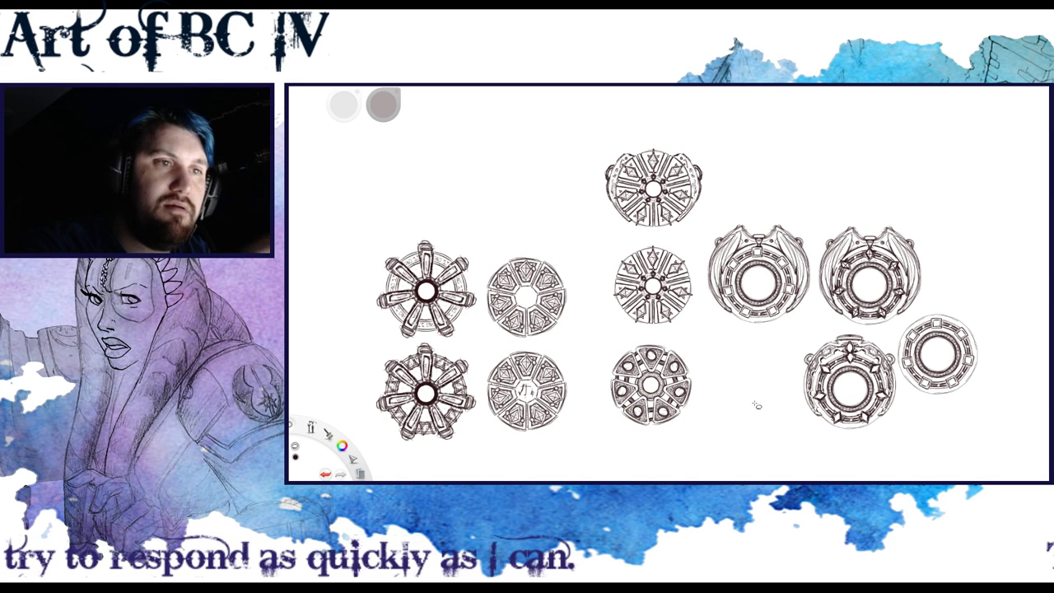
# Show the hidden wheel layer again and move the plain shell-topped ring wheel into the top row beside the shell-edged diamond-spoke wheel
pyautogui.click(917, 203)
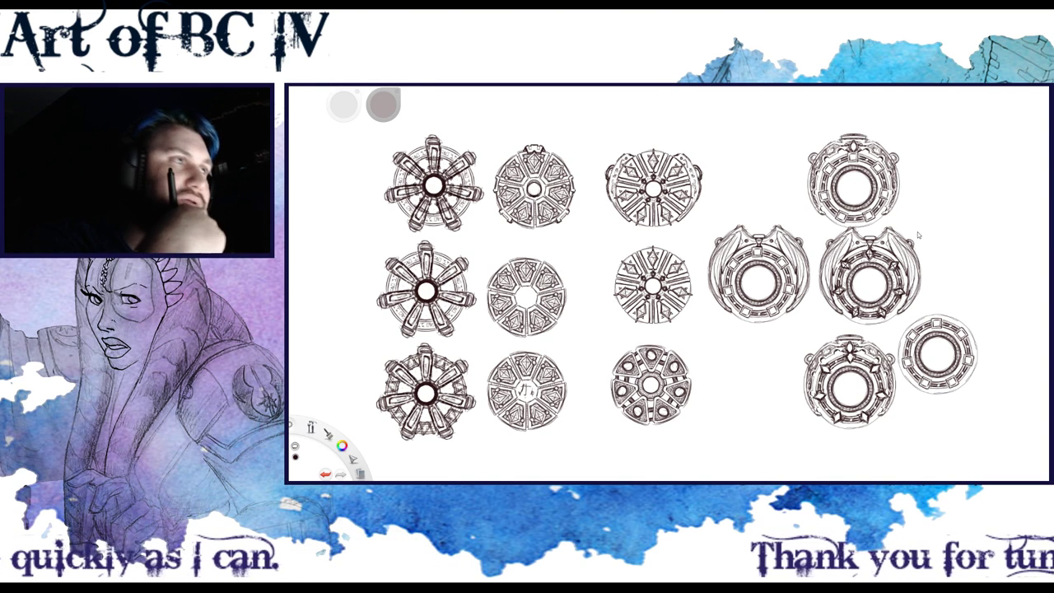
pyautogui.moveTo(824, 130)
pyautogui.mouseDown()
pyautogui.moveTo(779, 156)
pyautogui.moveTo(793, 221)
pyautogui.moveTo(821, 238)
pyautogui.moveTo(875, 218)
pyautogui.moveTo(927, 170)
pyautogui.moveTo(820, 123)
pyautogui.mouseUp()
pyautogui.press('v')
pyautogui.moveTo(901, 215)
pyautogui.mouseDown()
pyautogui.moveTo(812, 206)
pyautogui.moveTo(806, 215)
pyautogui.moveTo(903, 218)
pyautogui.mouseUp()
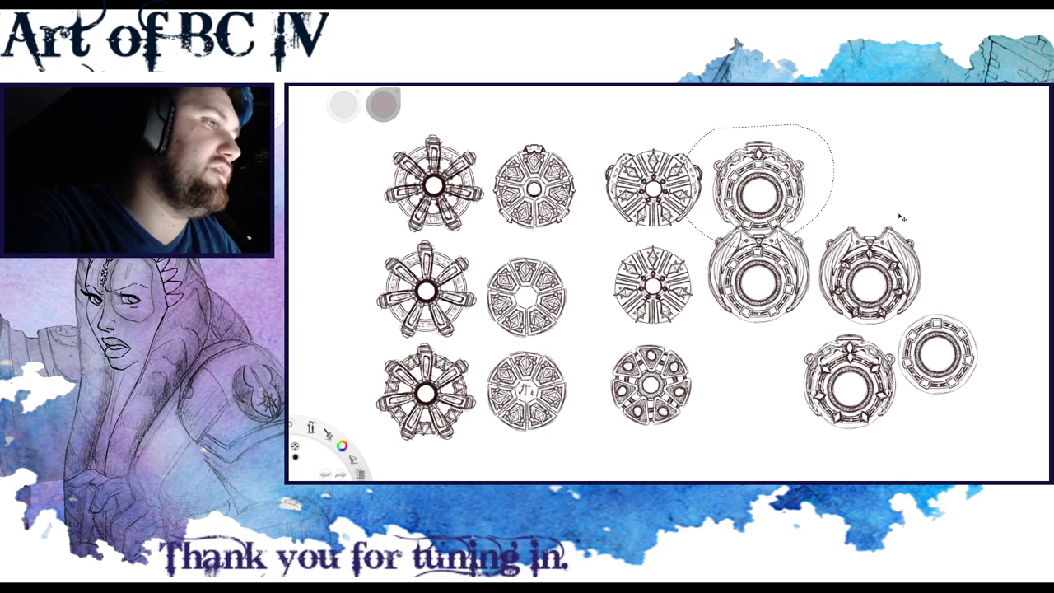
pyautogui.click(800, 198)
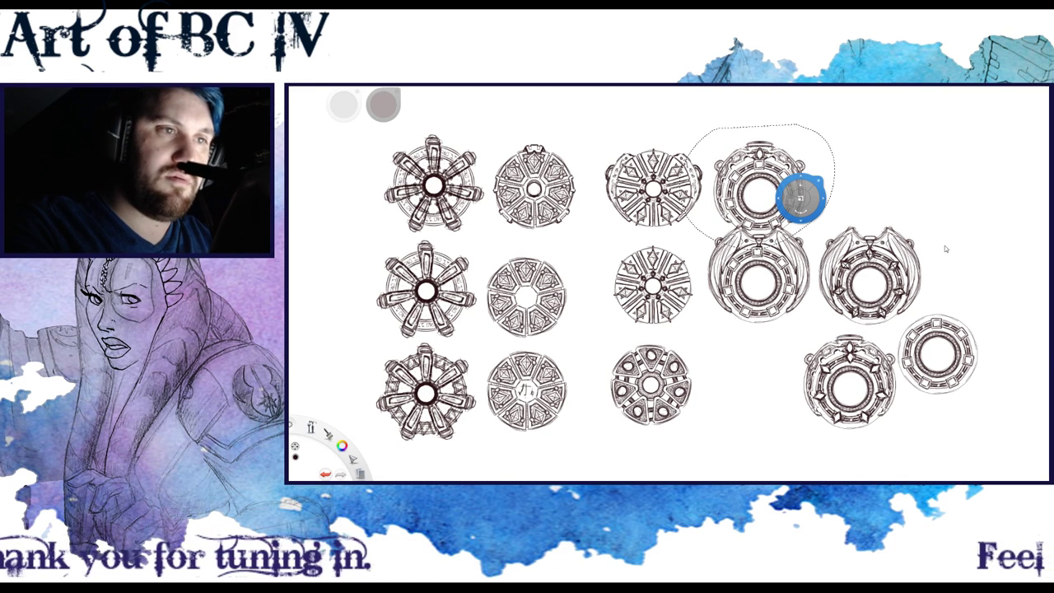
pyautogui.press('Escape')
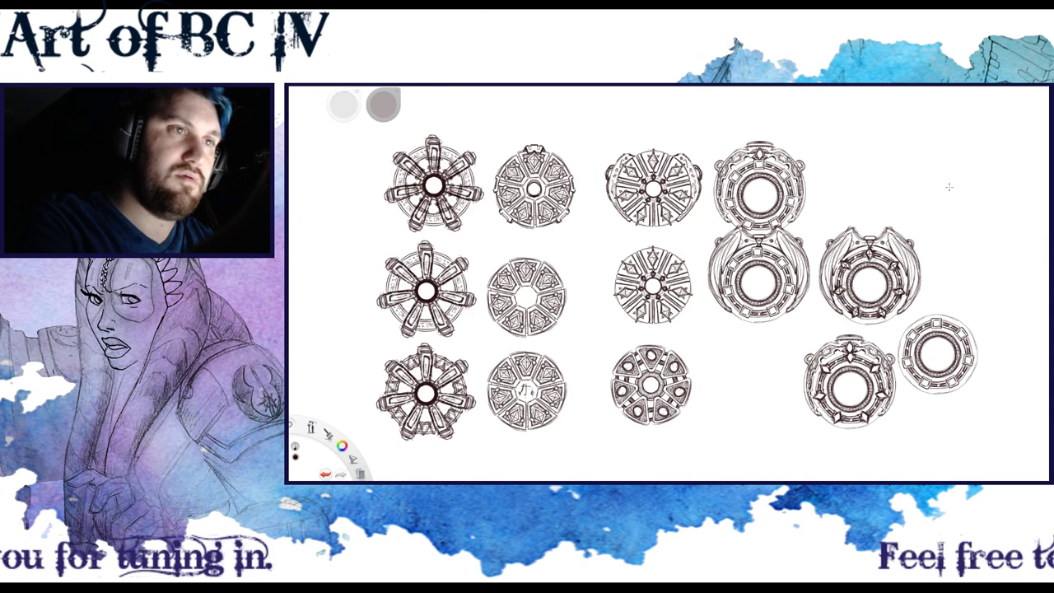
pyautogui.hotkey('ctrl', 'z')
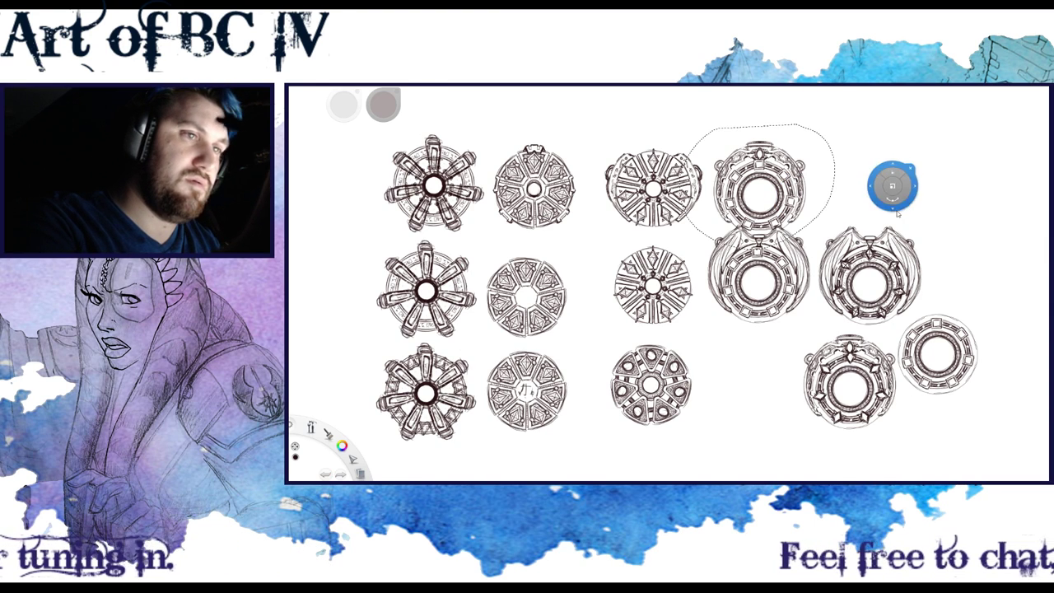
pyautogui.press('Escape')
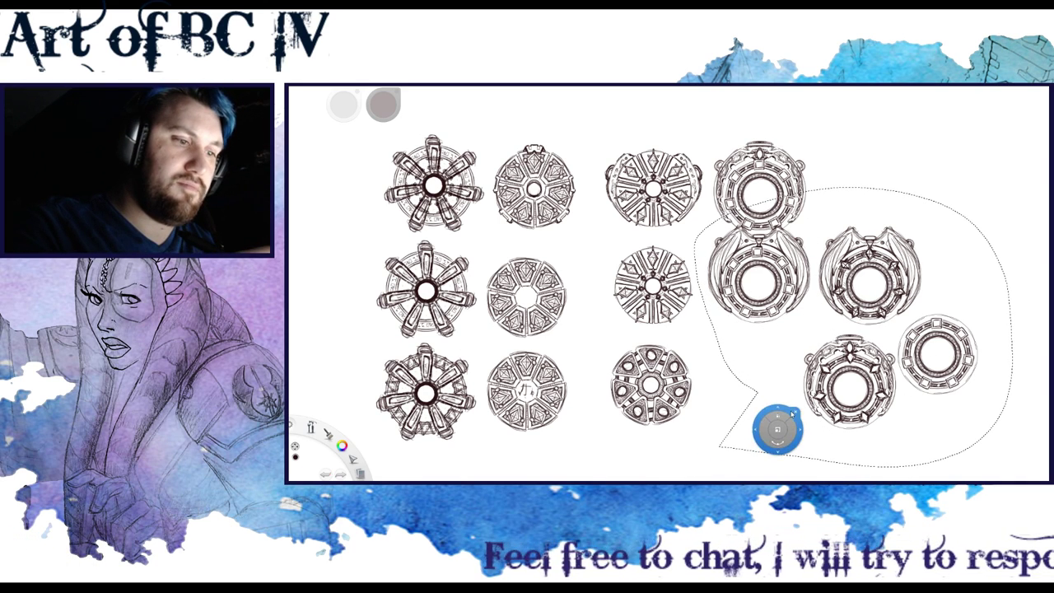
# Shift both winged wheels slightly down and move the diamond-studded ring wheel into the top row beside the plain shell-topped one
pyautogui.moveTo(798, 420); pyautogui.dragTo(801, 431)
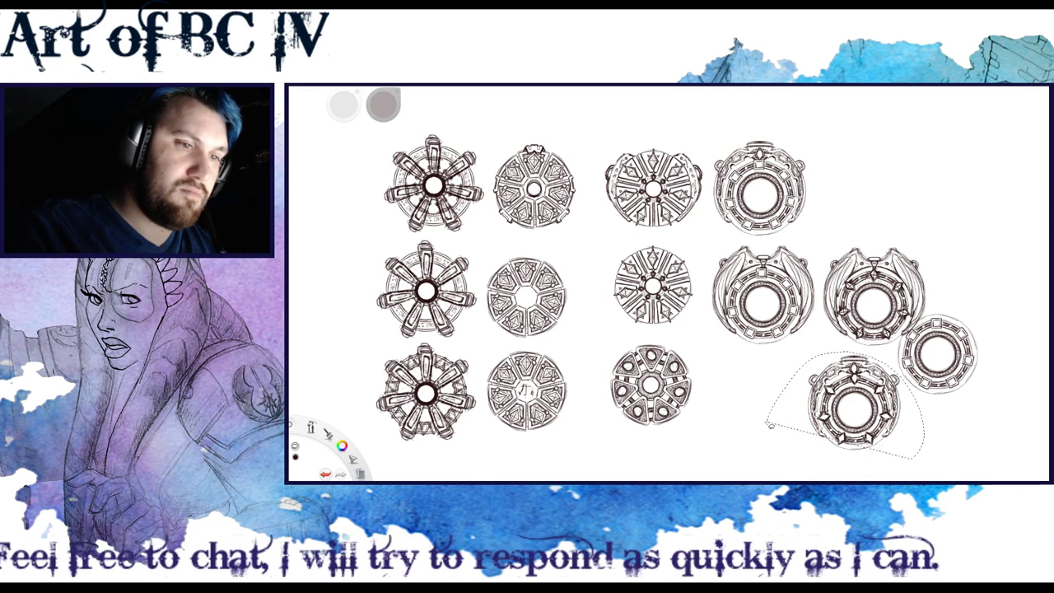
pyautogui.moveTo(795, 463)
pyautogui.mouseDown()
pyautogui.moveTo(804, 223)
pyautogui.moveTo(807, 241)
pyautogui.mouseUp()
pyautogui.click(784, 243)
pyautogui.moveTo(832, 336); pyautogui.dragTo(834, 339)
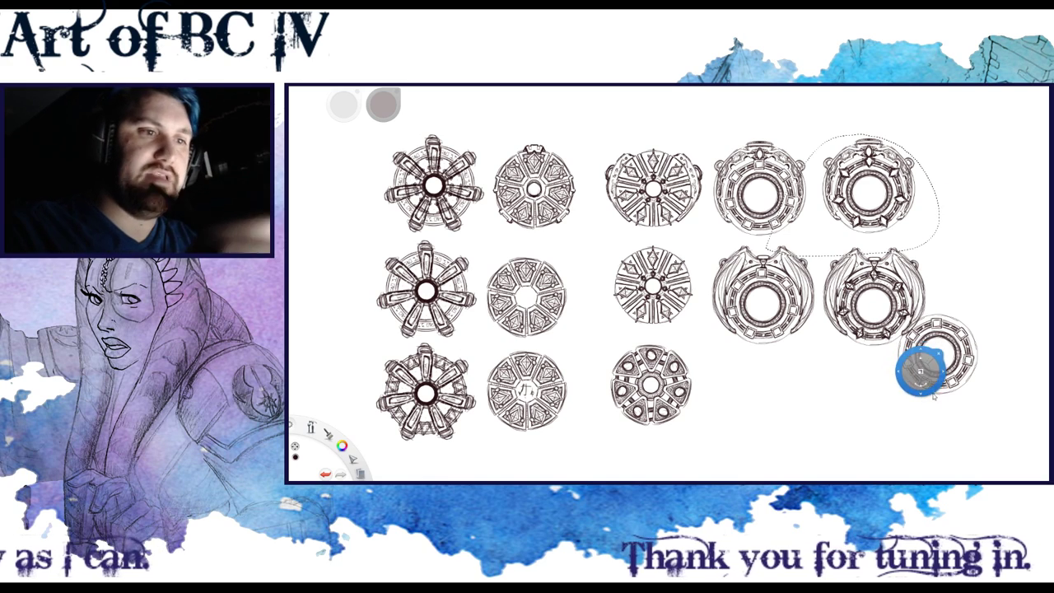
pyautogui.hotkey('ctrl', 's')
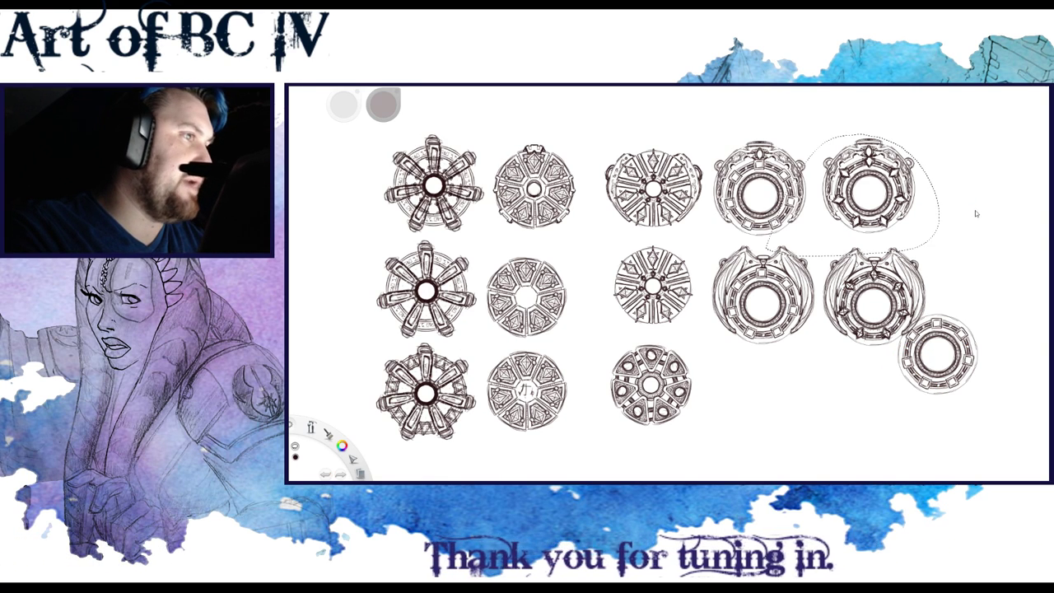
pyautogui.hotkey('ctrl', 'd')
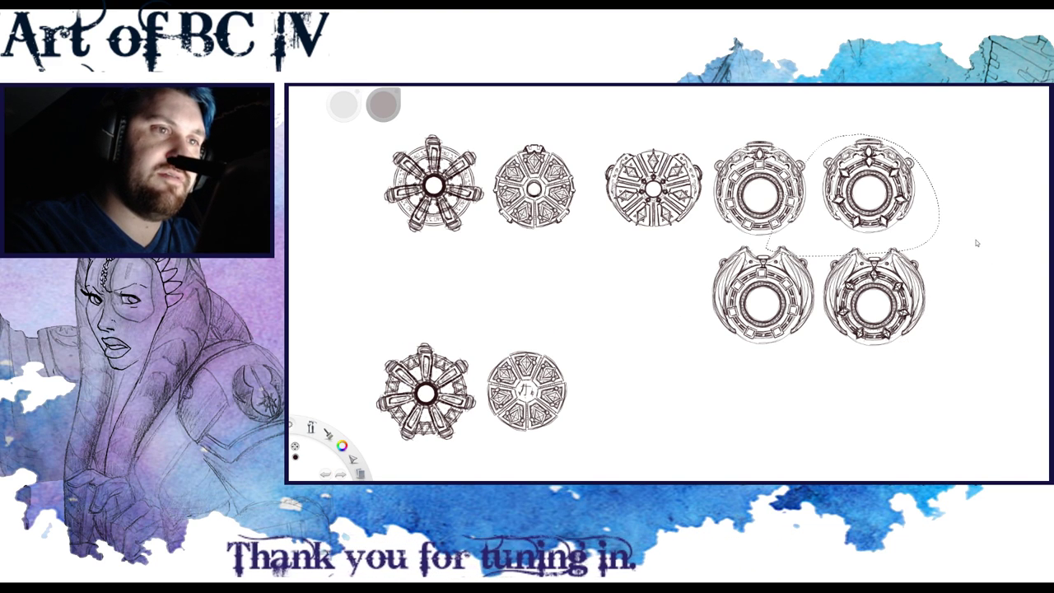
pyautogui.hotkey('ctrl', 'd')
pyautogui.moveTo(953, 298)
pyautogui.mouseDown()
pyautogui.moveTo(897, 403)
pyautogui.moveTo(953, 299)
pyautogui.mouseUp()
pyautogui.moveTo(967, 353); pyautogui.dragTo(929, 382)
pyautogui.hotkey('ctrl', 'z')
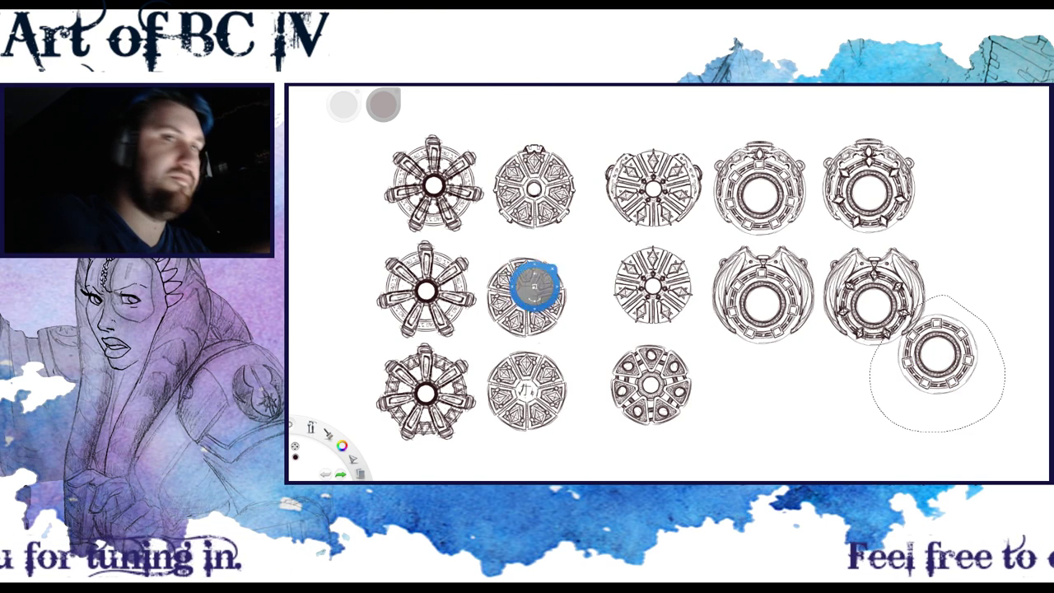
# Move both winged wheels to the bottom row and the two shell-topped ring wheels to the middle row, aligned in two columns
pyautogui.moveTo(931, 333); pyautogui.dragTo(947, 329)
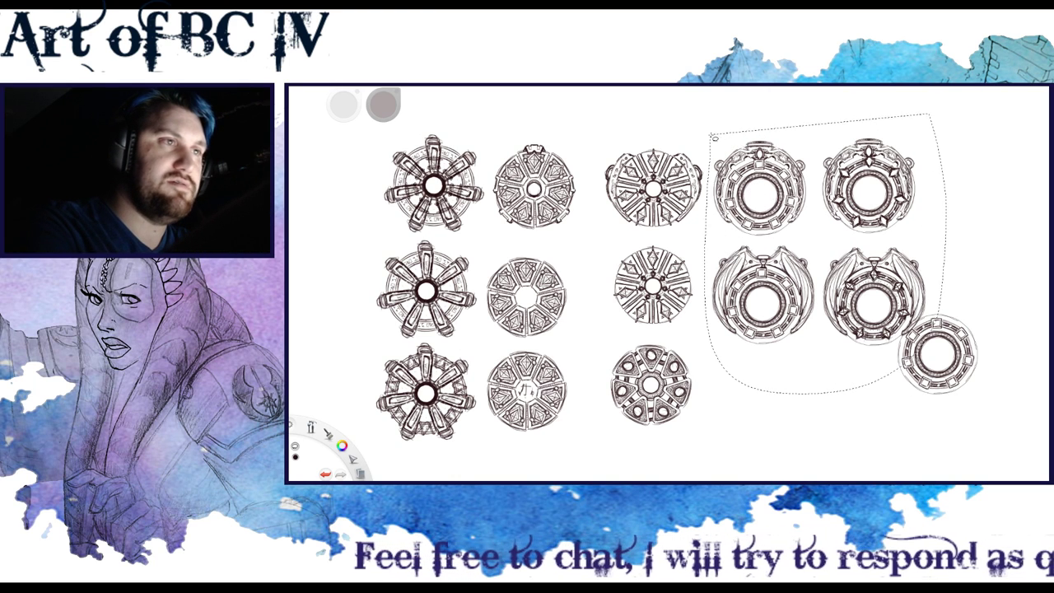
pyautogui.moveTo(938, 196)
pyautogui.mouseDown()
pyautogui.moveTo(936, 275)
pyautogui.moveTo(941, 201)
pyautogui.mouseUp()
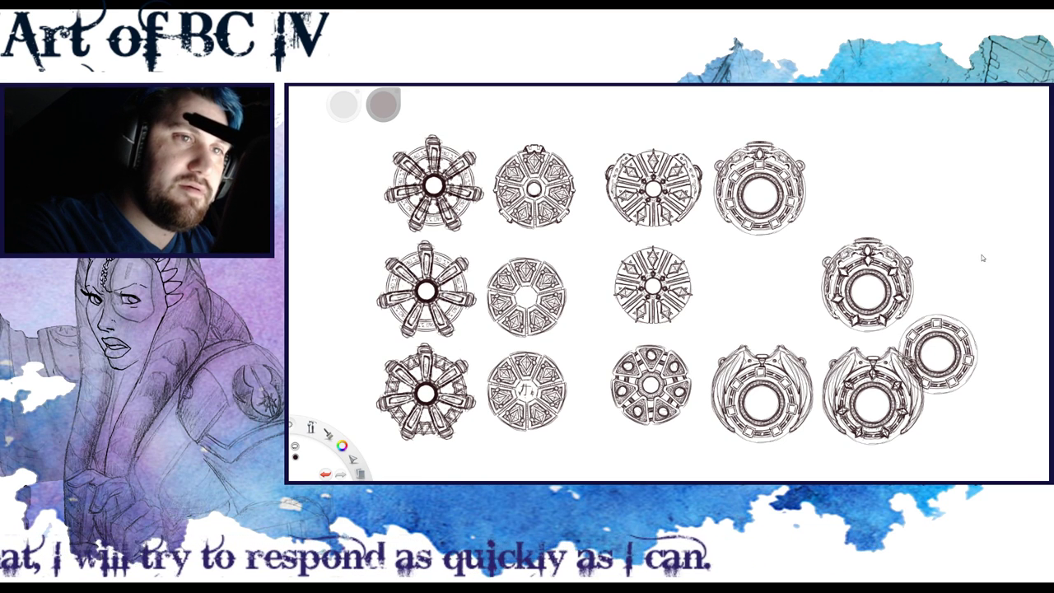
pyautogui.hotkey('ctrl', 'z')
pyautogui.hotkey('ctrl', 'y')
pyautogui.hotkey('ctrl', 'z')
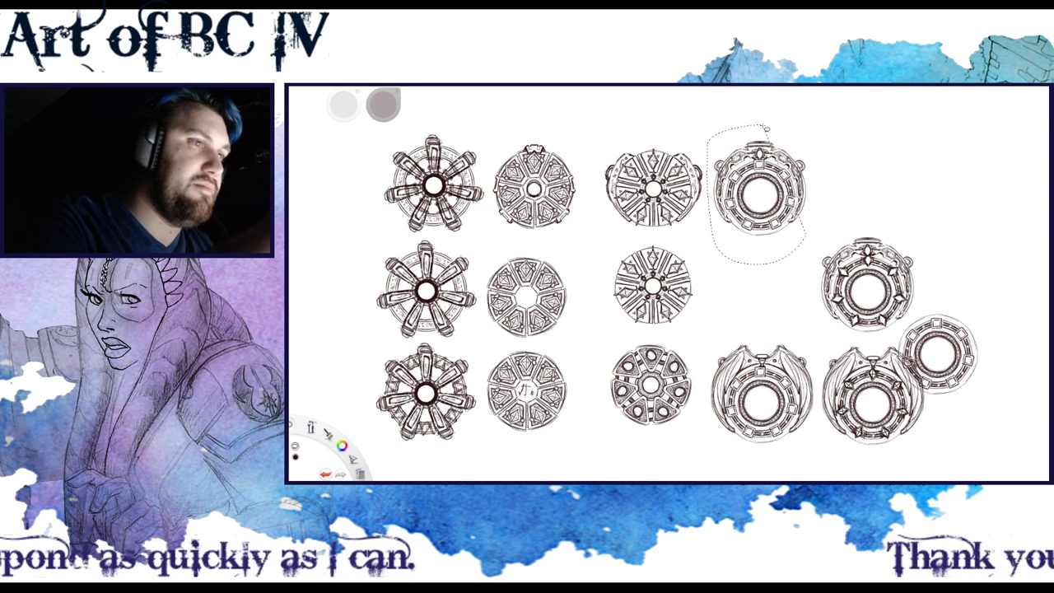
pyautogui.moveTo(824, 147)
pyautogui.mouseDown()
pyautogui.moveTo(816, 172)
pyautogui.moveTo(836, 194)
pyautogui.mouseUp()
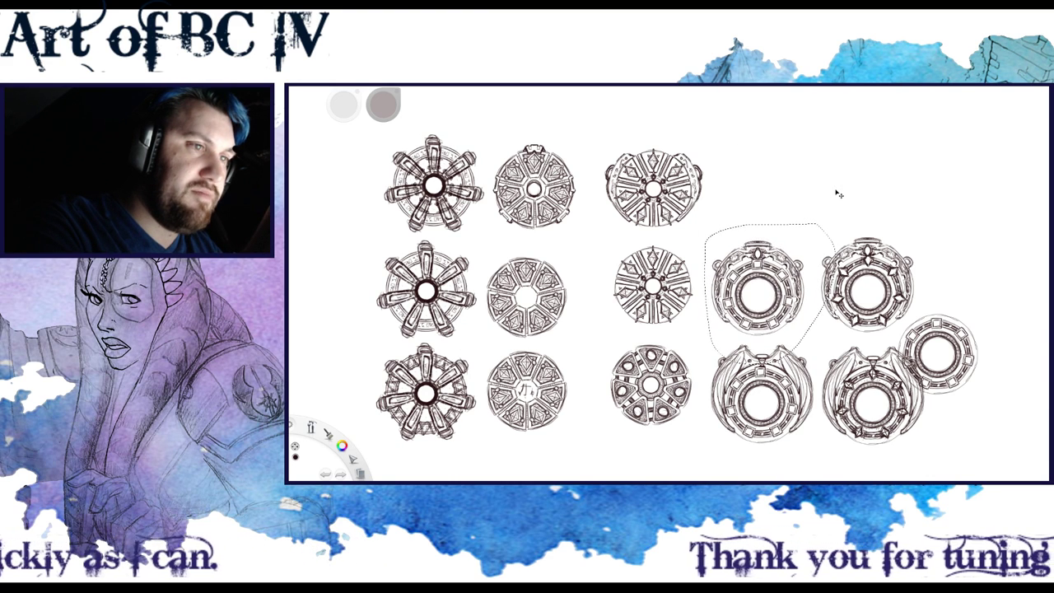
pyautogui.click(813, 275)
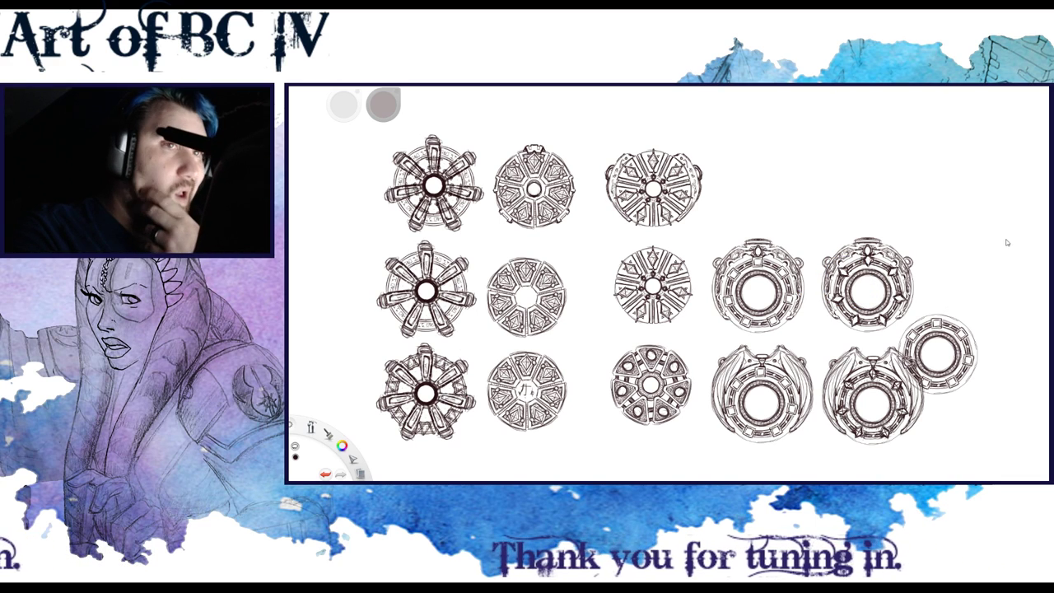
# Select the bare ring wheel and move it to the top row, centred above the two columns of shell-topped and winged wheels
pyautogui.hotkey('ctrl', 'z')
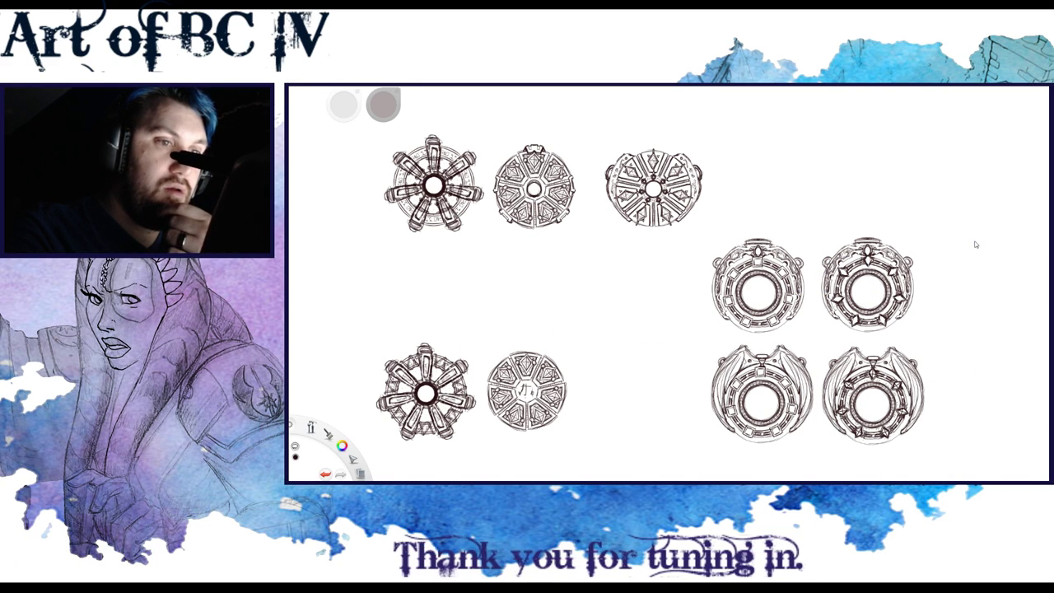
pyautogui.hotkey('ctrl', 'y')
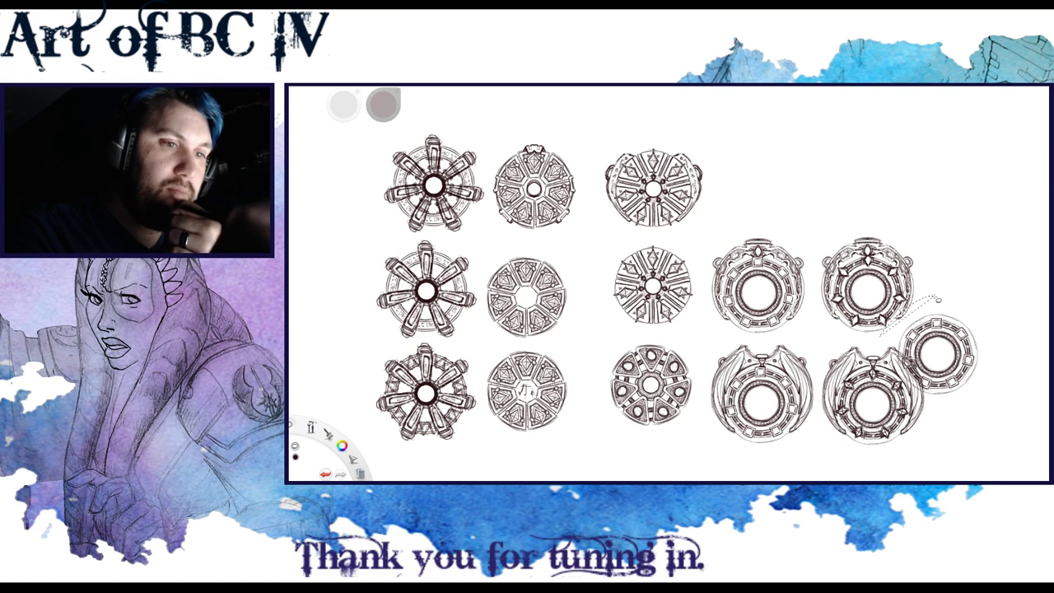
pyautogui.moveTo(938, 300)
pyautogui.mouseDown()
pyautogui.moveTo(997, 387)
pyautogui.moveTo(851, 196)
pyautogui.moveTo(865, 206)
pyautogui.mouseUp()
pyautogui.click(863, 209)
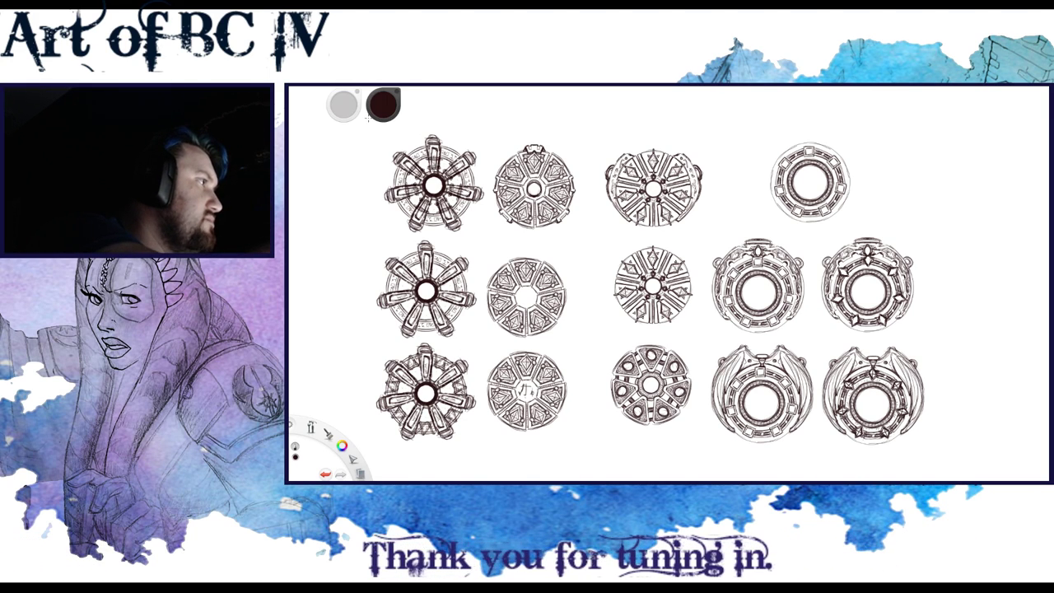
# Mark a red X beside the bare ring wheel, the unstudded shell-topped wheel, both winged wheels and the round-gem wheel
pyautogui.click(381, 108)
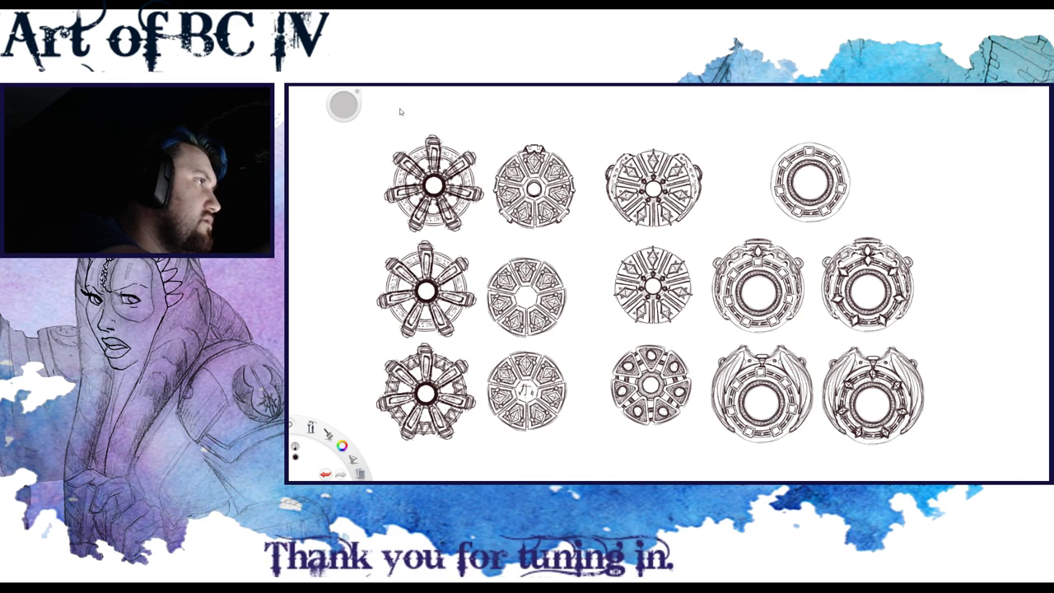
pyautogui.click(392, 112)
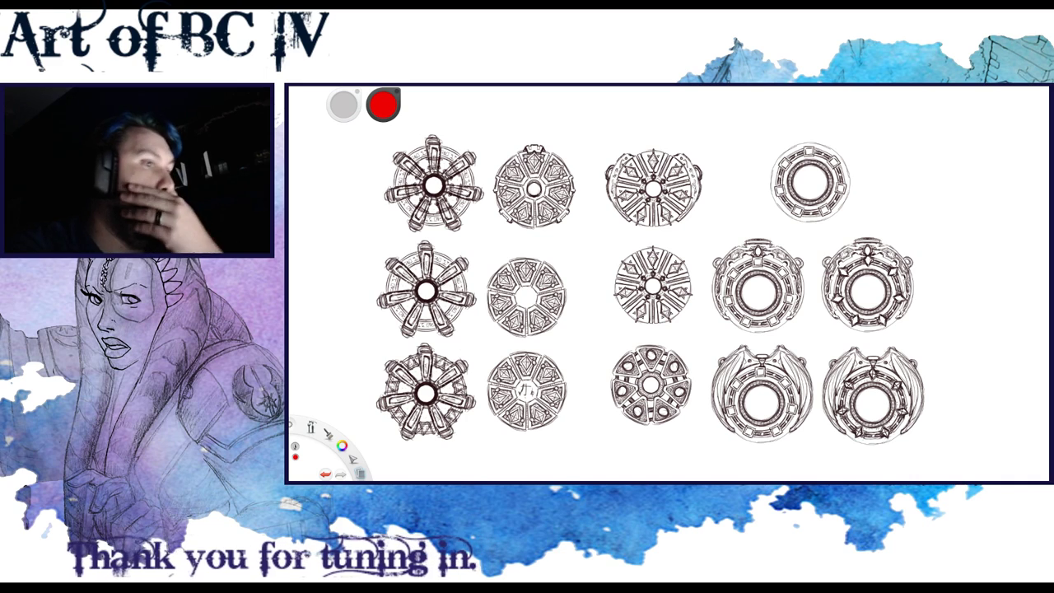
pyautogui.moveTo(717, 233); pyautogui.dragTo(716, 241)
pyautogui.click(723, 342)
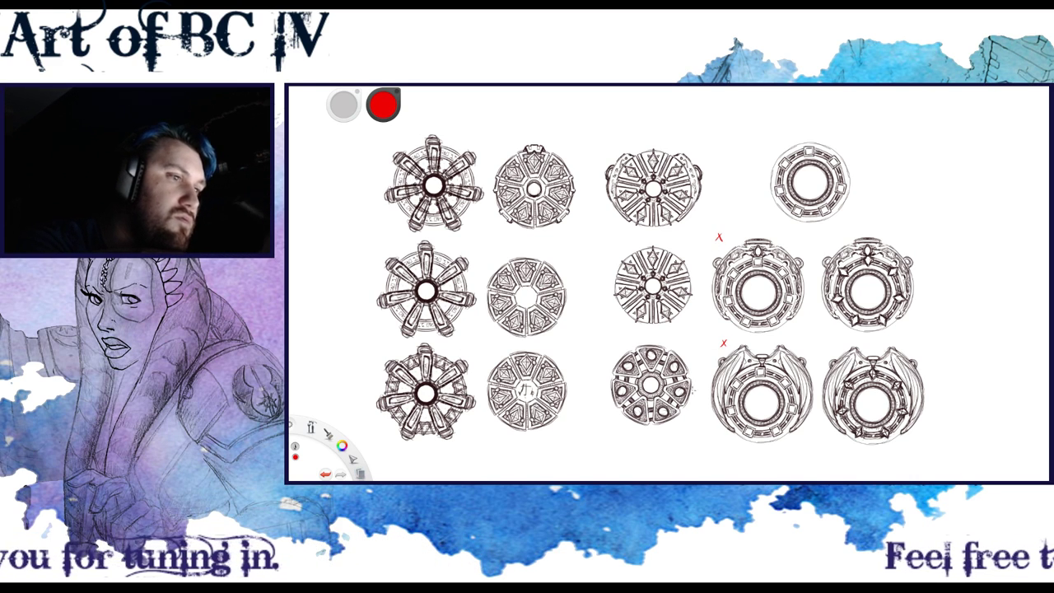
pyautogui.click(830, 351)
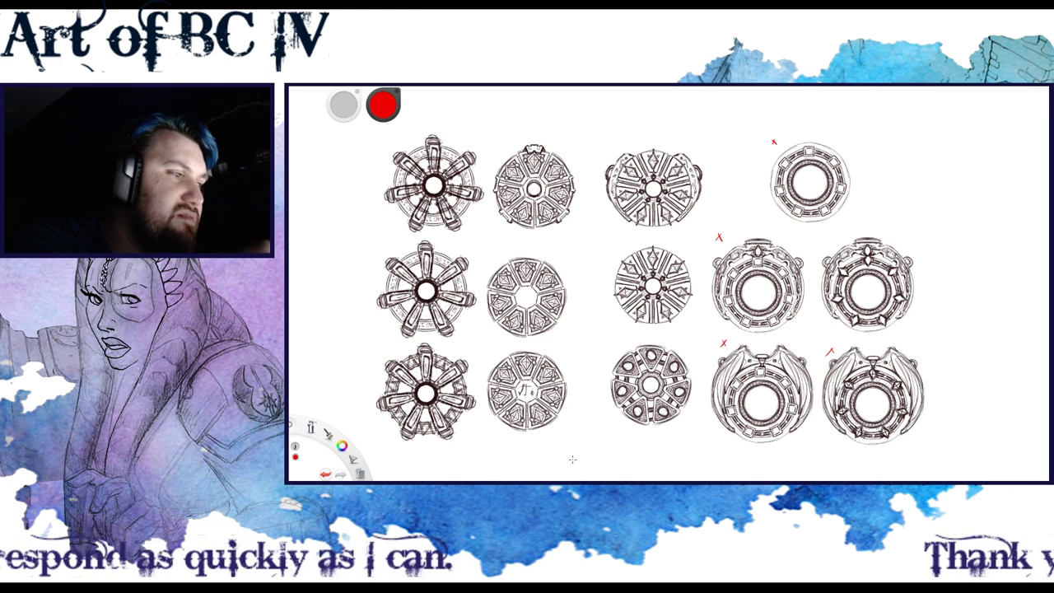
pyautogui.moveTo(610, 345); pyautogui.dragTo(617, 351)
pyautogui.moveTo(618, 344); pyautogui.dragTo(609, 352)
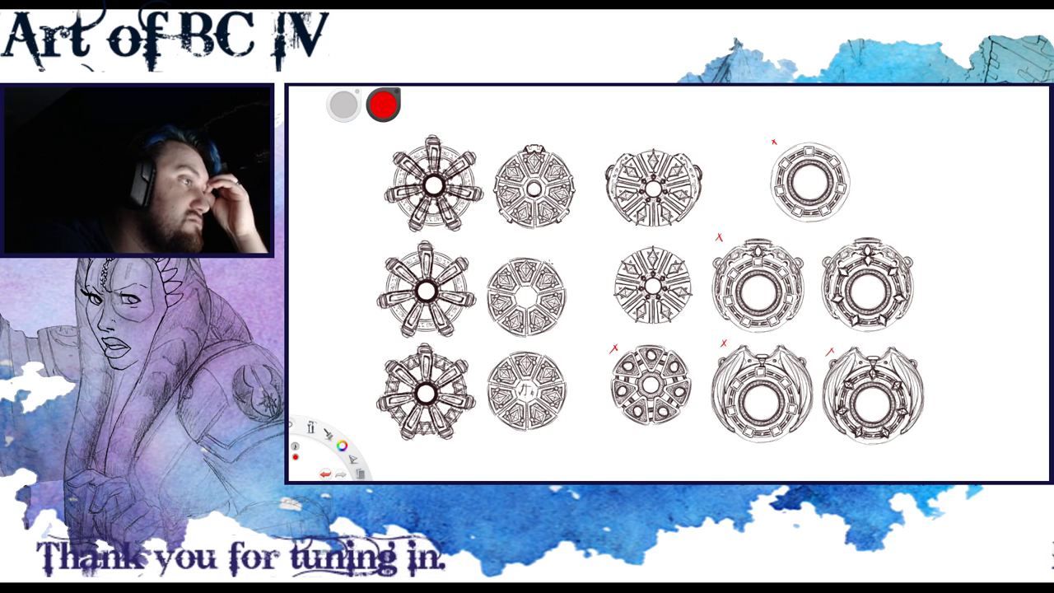
# Add red X marks beside the middle segmented wheel and the top and bottom spoked wheels in the first column
pyautogui.moveTo(494, 256); pyautogui.dragTo(500, 262)
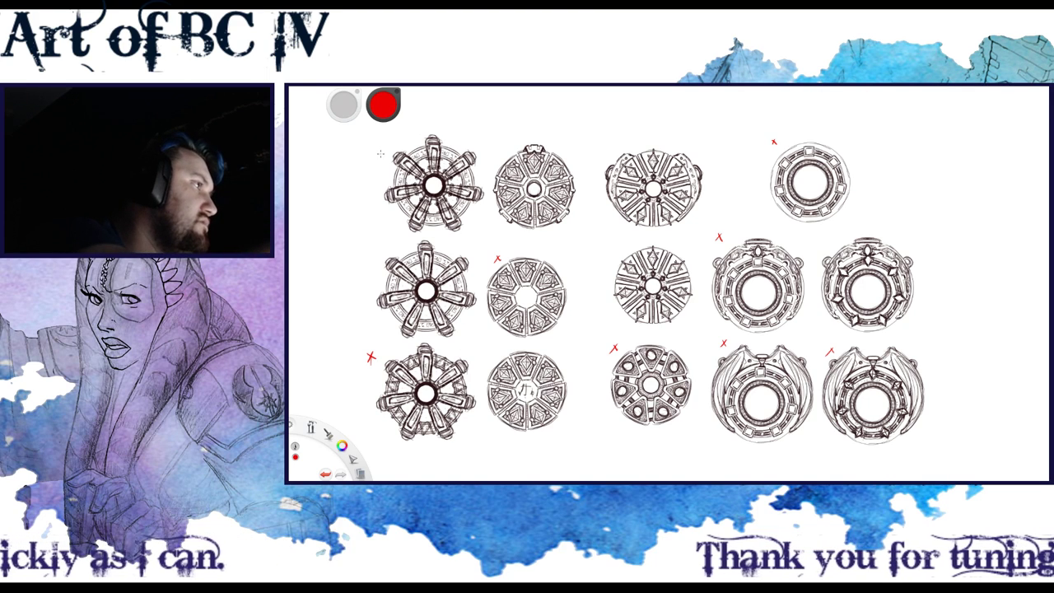
pyautogui.moveTo(379, 145); pyautogui.dragTo(379, 155)
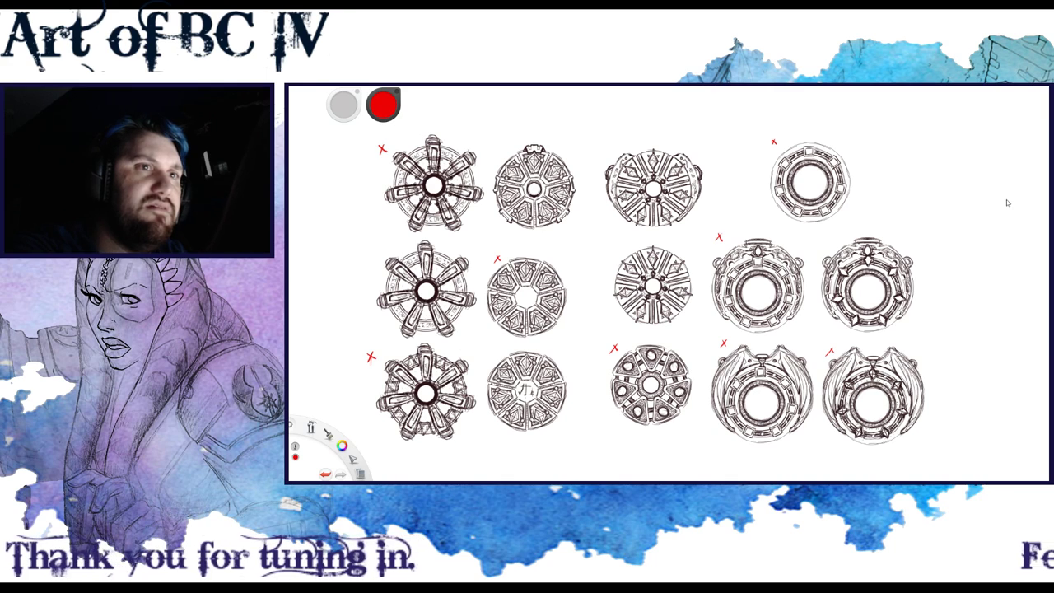
pyautogui.hotkey('ctrl', 'n')
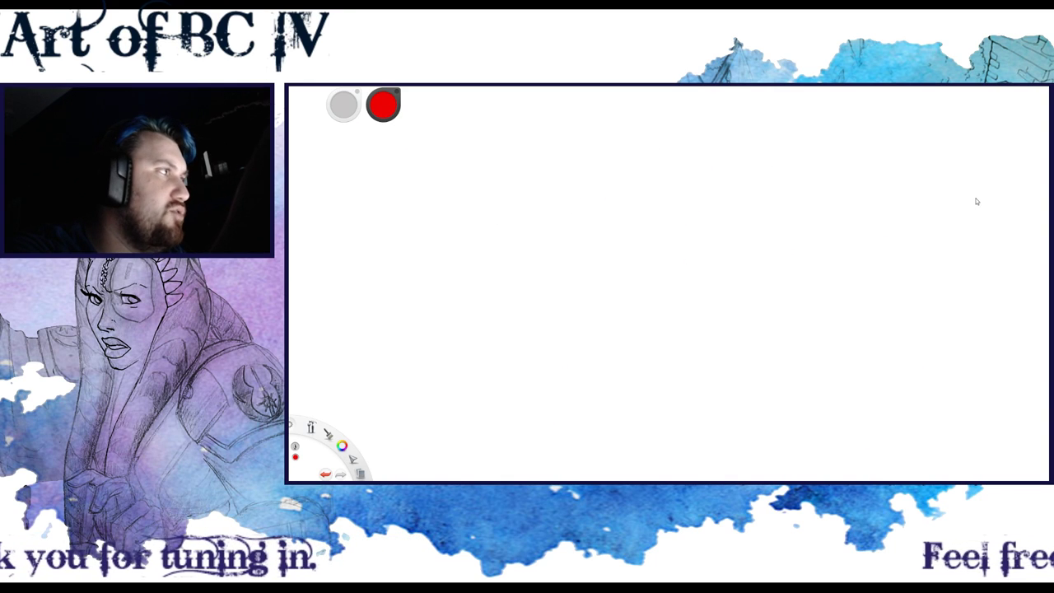
pyautogui.hotkey('ctrl', 'z')
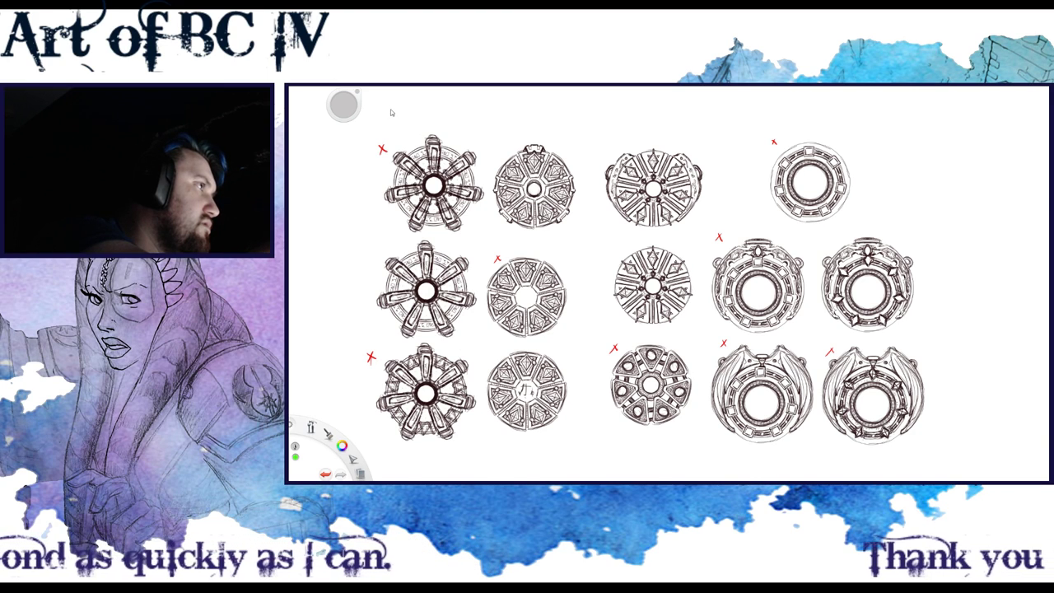
# Letter wheels in green: A middle spoked, B music-note, C notched segmented and plain diamond-spoke, D shell-edged diamond-spoke
pyautogui.moveTo(383, 105)
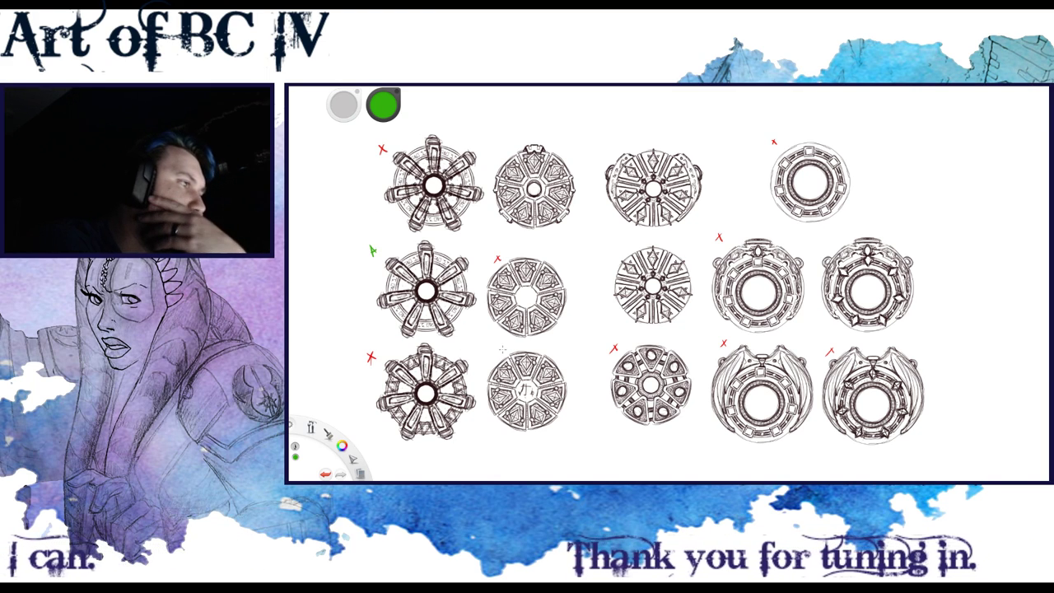
pyautogui.moveTo(492, 347); pyautogui.dragTo(489, 350)
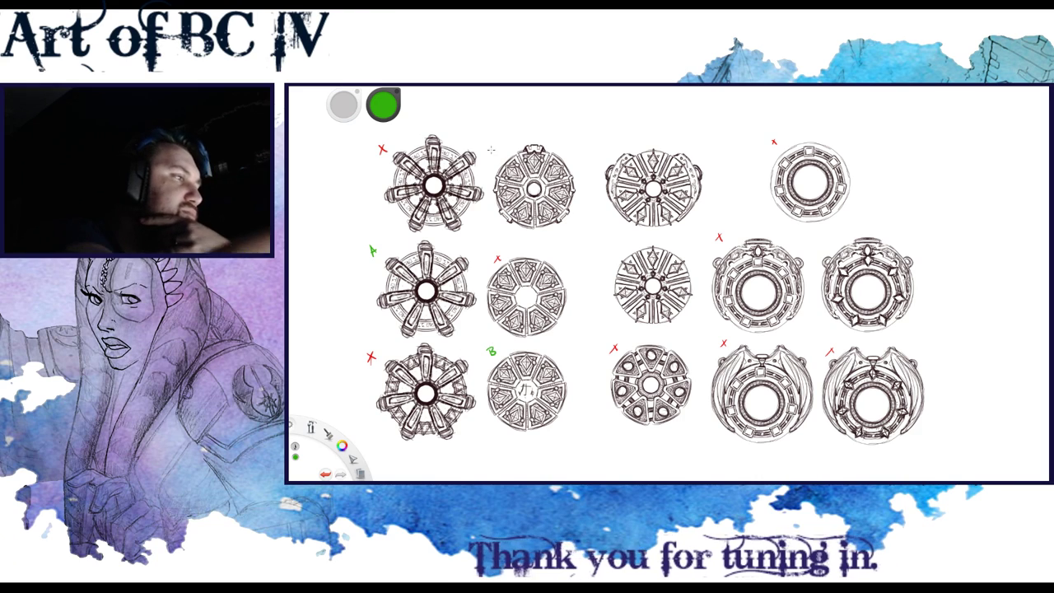
pyautogui.moveTo(507, 148); pyautogui.dragTo(505, 157)
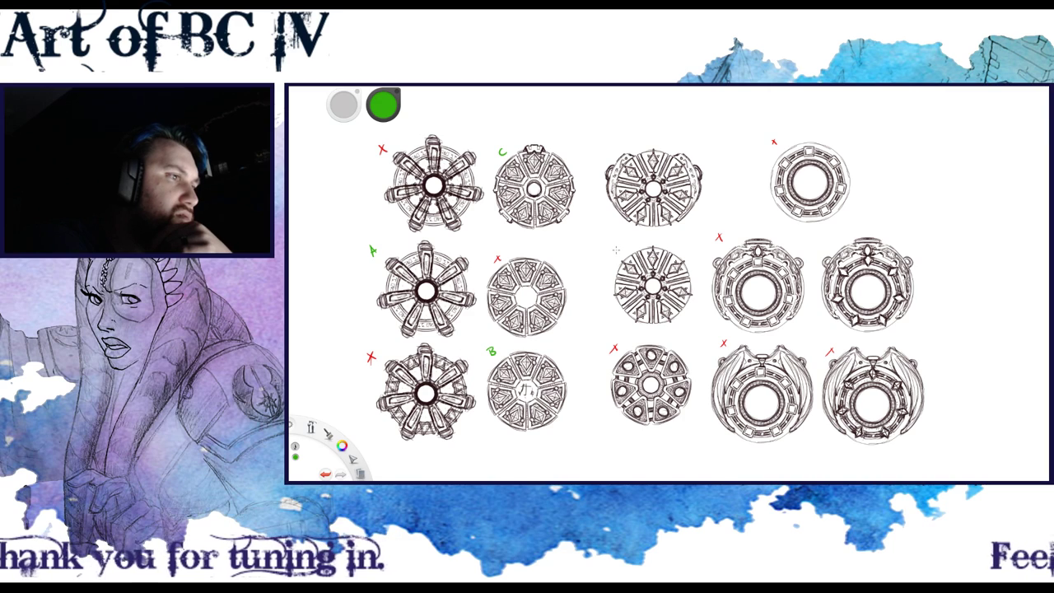
pyautogui.moveTo(620, 249); pyautogui.dragTo(619, 258)
pyautogui.moveTo(605, 150); pyautogui.dragTo(612, 155)
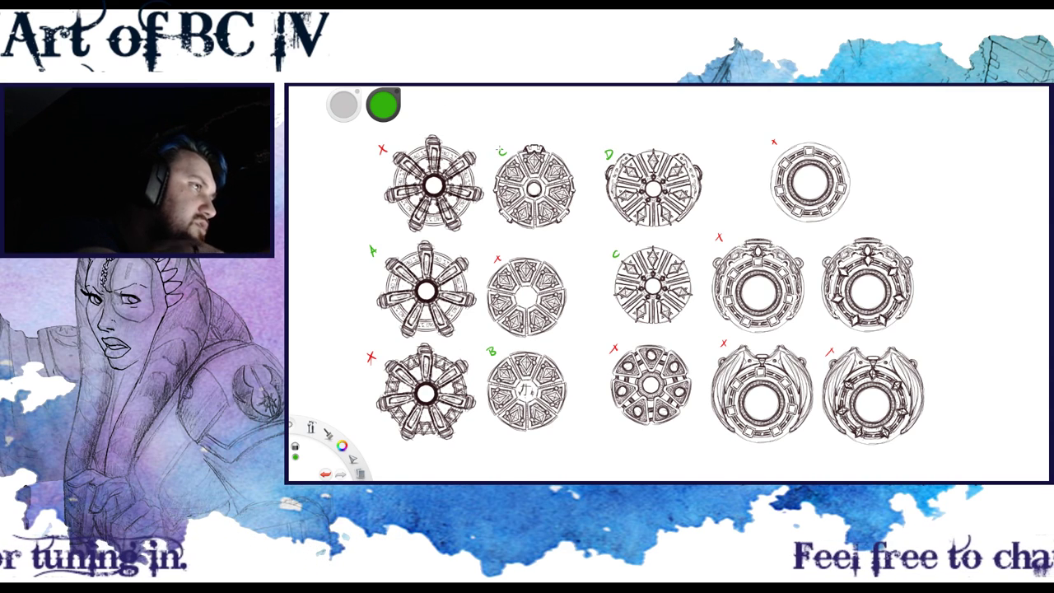
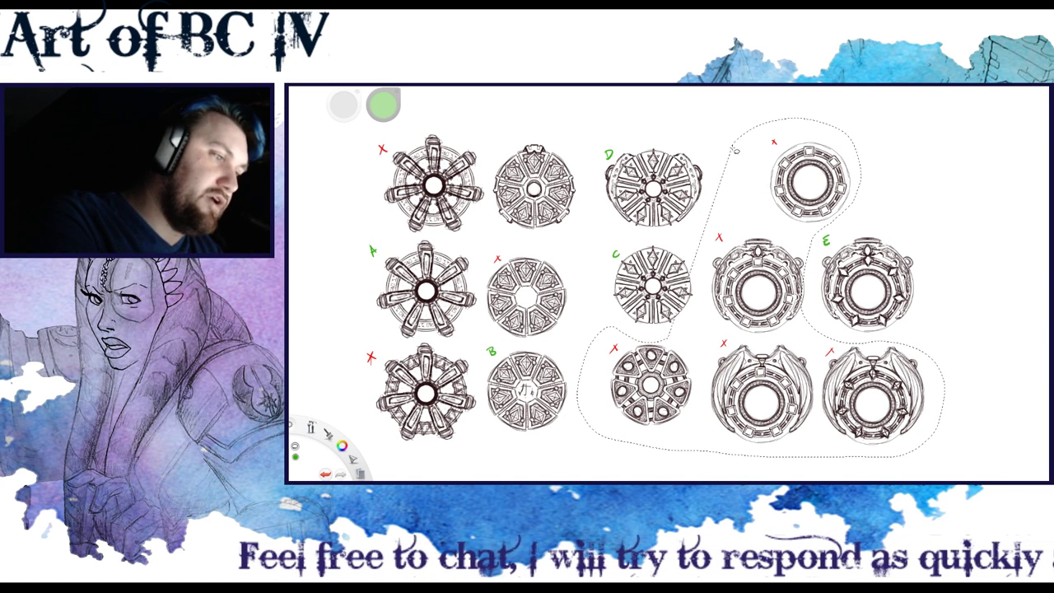
# Delete the bare ring, round-gem, unstudded shell-topped and both winged wheels together with their red X marks
pyautogui.moveTo(733, 149); pyautogui.dragTo(738, 158)
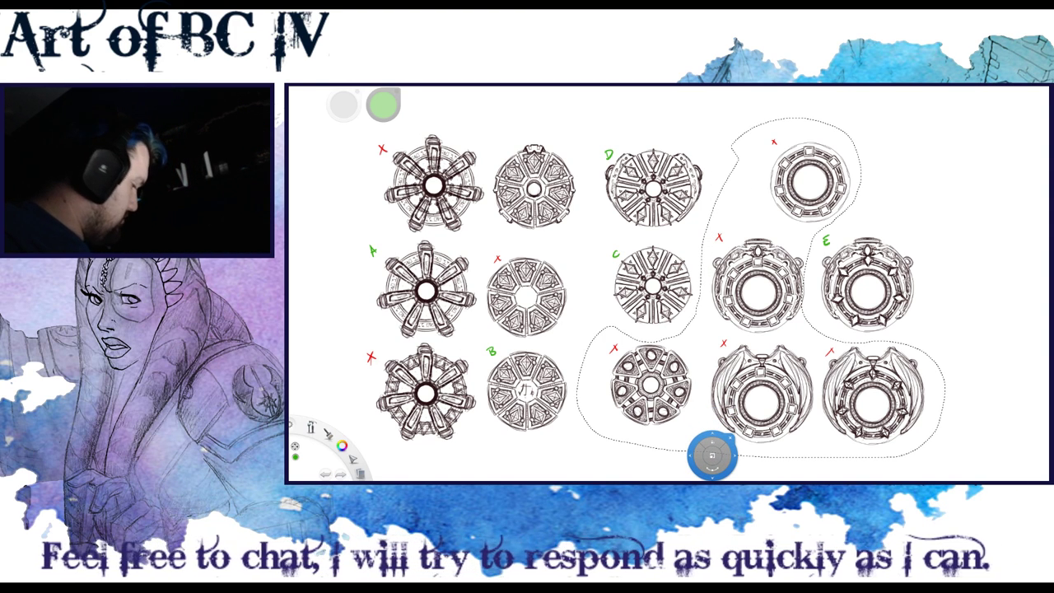
pyautogui.press('Delete')
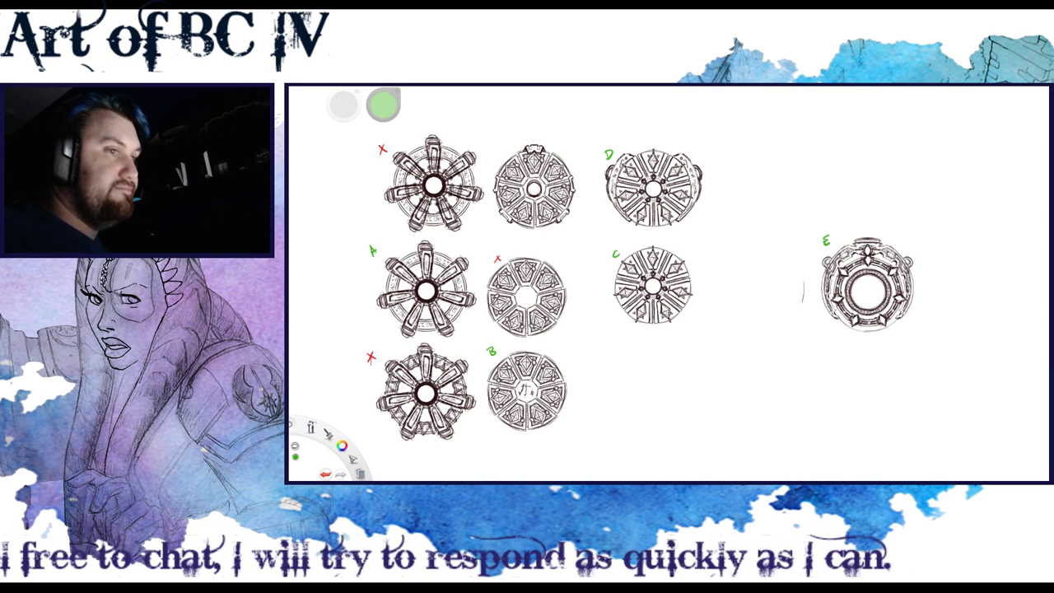
# Delete the middle and top segmented wheels in the second column, including the middle wheel's red X
pyautogui.moveTo(793, 264); pyautogui.dragTo(795, 252)
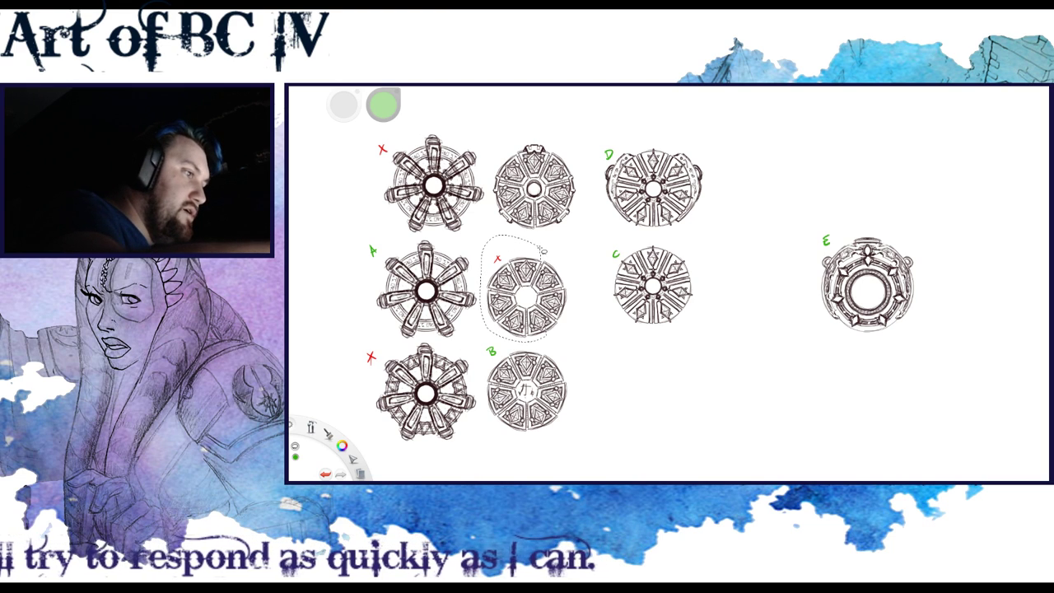
pyautogui.moveTo(562, 238); pyautogui.dragTo(605, 284)
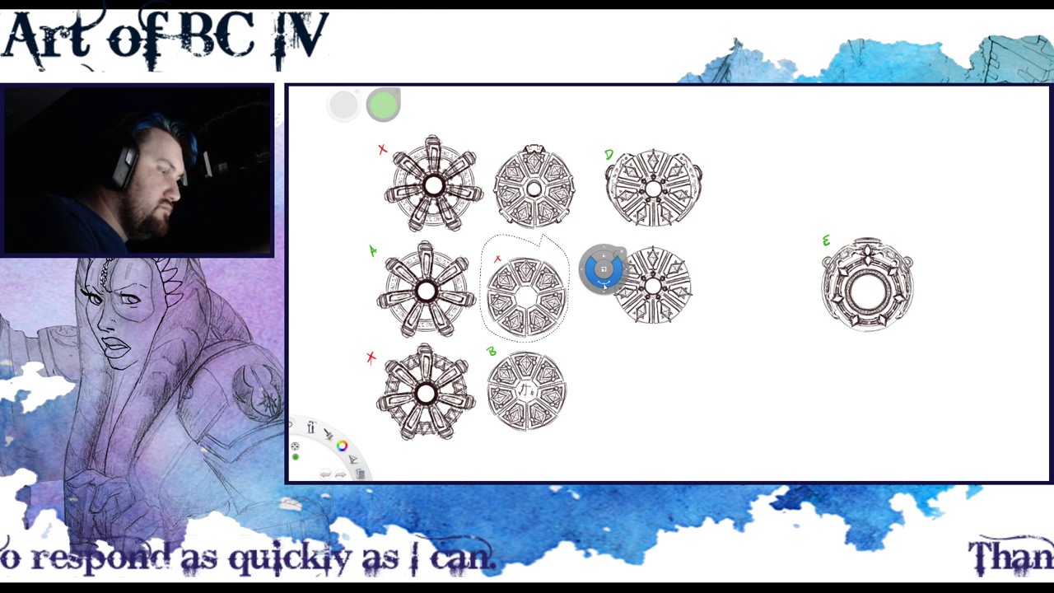
pyautogui.press('Delete')
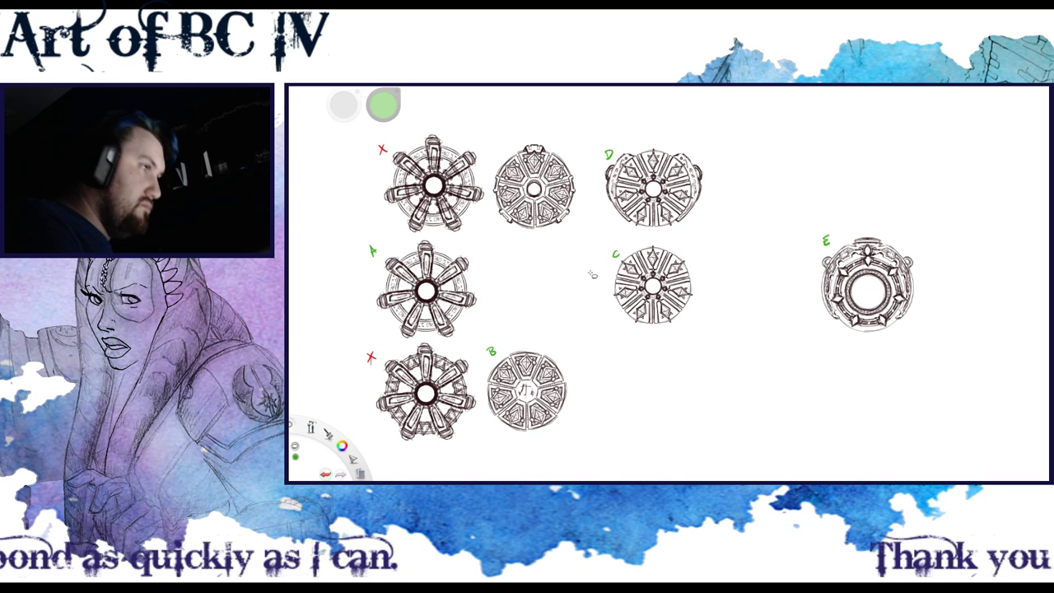
pyautogui.moveTo(486, 185)
pyautogui.mouseDown()
pyautogui.moveTo(514, 144)
pyautogui.moveTo(568, 230)
pyautogui.moveTo(554, 129)
pyautogui.moveTo(513, 142)
pyautogui.mouseUp()
pyautogui.press('Delete')
pyautogui.moveTo(576, 159)
pyautogui.mouseDown()
pyautogui.moveTo(574, 219)
pyautogui.moveTo(581, 162)
pyautogui.mouseUp()
pyautogui.press('Delete')
# Delete the top and bottom spoked wheels in the first column together with their red X marks
pyautogui.moveTo(423, 129)
pyautogui.mouseDown()
pyautogui.moveTo(361, 153)
pyautogui.moveTo(389, 218)
pyautogui.moveTo(419, 237)
pyautogui.moveTo(485, 234)
pyautogui.moveTo(437, 132)
pyautogui.mouseUp()
pyautogui.press('Delete')
pyautogui.moveTo(371, 336)
pyautogui.mouseDown()
pyautogui.moveTo(364, 427)
pyautogui.moveTo(482, 430)
pyautogui.moveTo(375, 339)
pyautogui.mouseUp()
pyautogui.moveTo(481, 418)
pyautogui.mouseDown()
pyautogui.moveTo(481, 381)
pyautogui.moveTo(457, 345)
pyautogui.moveTo(402, 349)
pyautogui.moveTo(372, 336)
pyautogui.mouseUp()
pyautogui.press('Delete')
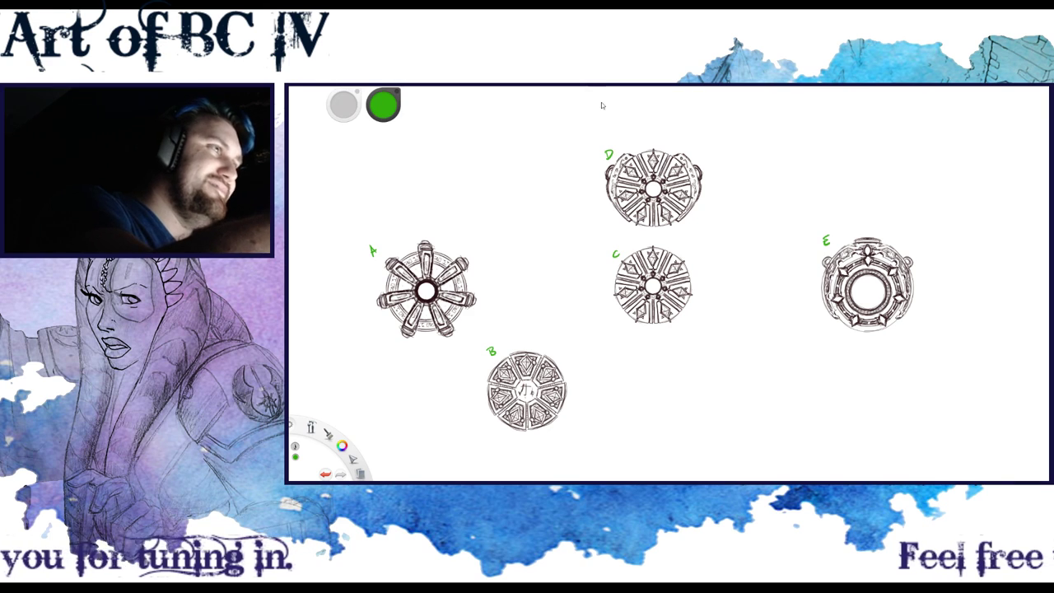
# Remove the green letters A to E beside the five remaining wheels
pyautogui.hotkey('ctrl', 'z')
pyautogui.hotkey('ctrl', 'z')
pyautogui.hotkey('ctrl', 'z')
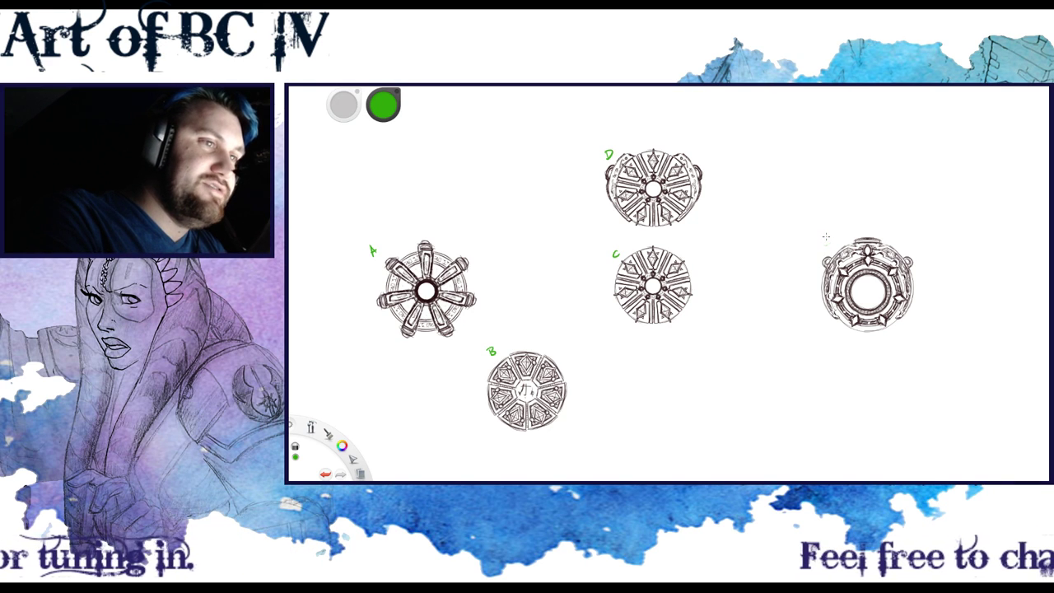
pyautogui.hotkey('ctrl', 'z')
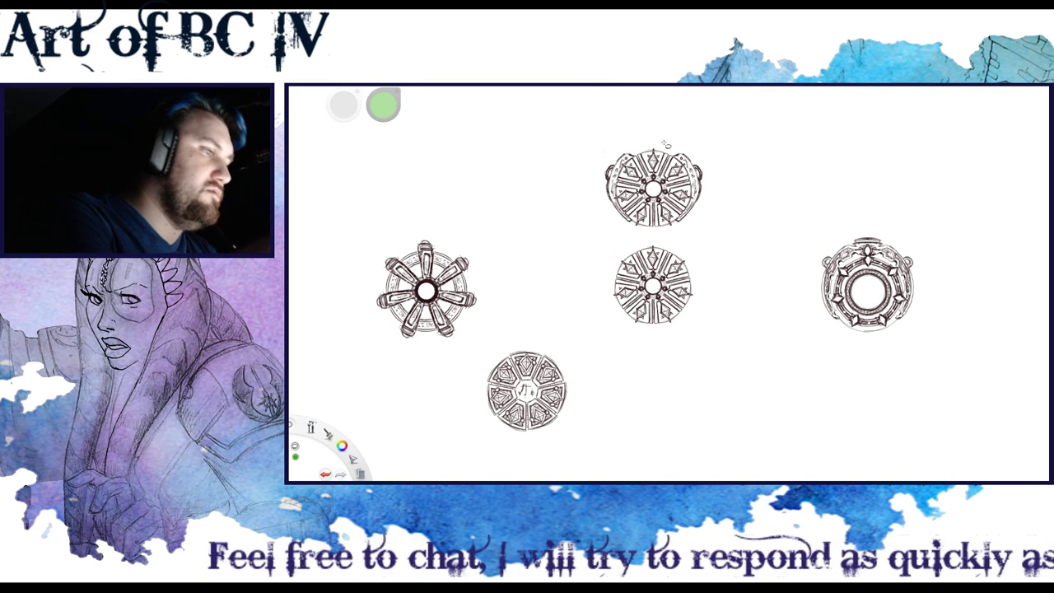
# Move the music-note wheel and the plain diamond-spoke wheel into one row beside the spoked wheel
pyautogui.moveTo(600, 389)
pyautogui.mouseDown()
pyautogui.moveTo(615, 275)
pyautogui.moveTo(609, 291)
pyautogui.mouseUp()
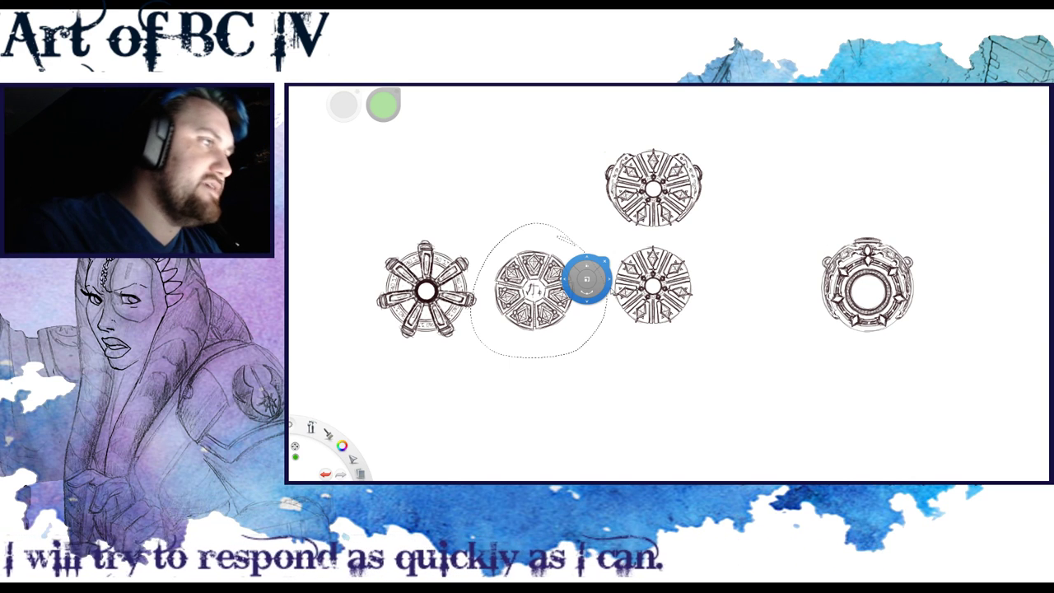
pyautogui.moveTo(588, 306); pyautogui.dragTo(609, 405)
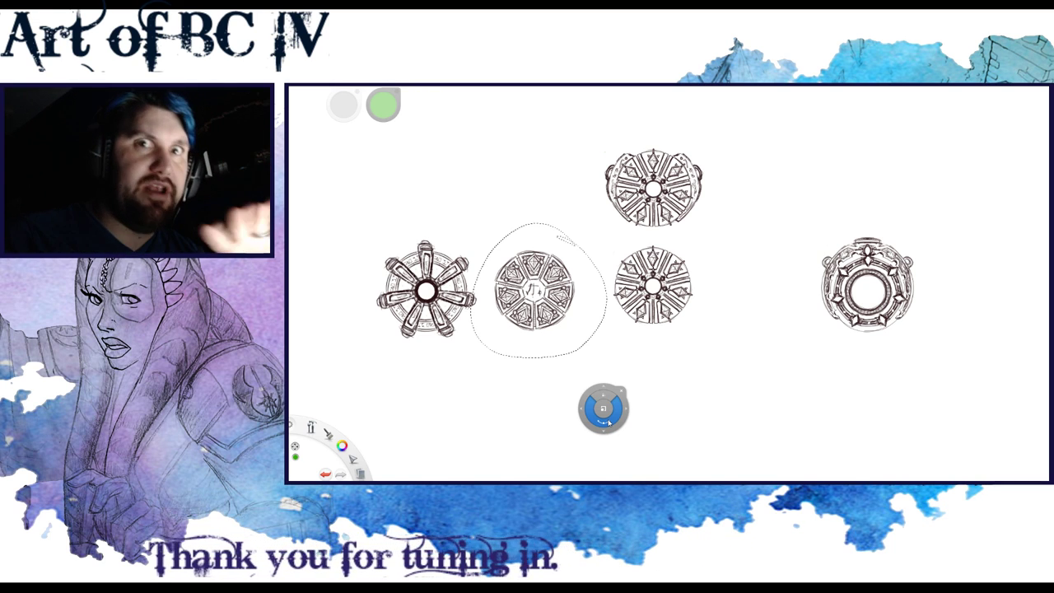
pyautogui.moveTo(609, 421)
pyautogui.mouseDown()
pyautogui.moveTo(642, 301)
pyautogui.moveTo(638, 272)
pyautogui.moveTo(658, 271)
pyautogui.mouseUp()
pyautogui.click(647, 359)
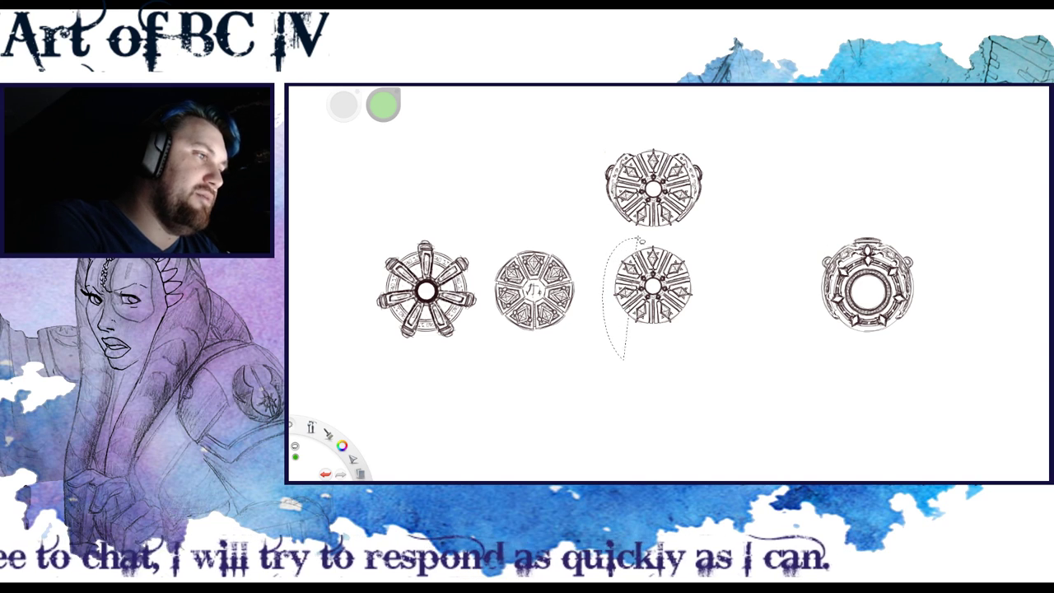
pyautogui.moveTo(652, 260); pyautogui.dragTo(718, 326)
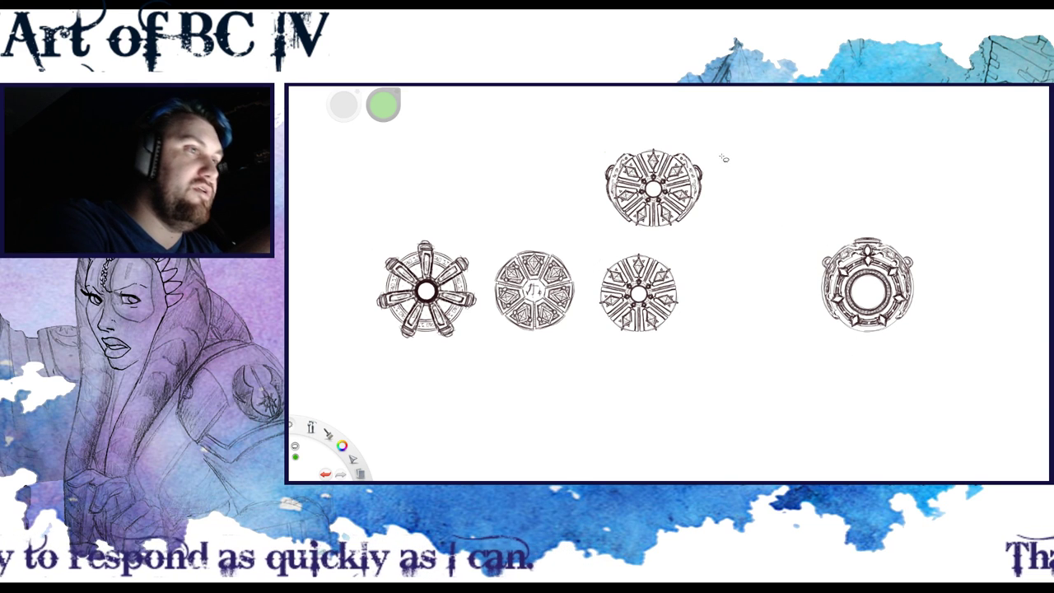
# Move the shell-edged diamond-spoke wheel into the row, evenly between the plain diamond-spoke wheel and the ring wheel
pyautogui.moveTo(748, 209); pyautogui.dragTo(847, 315)
pyautogui.press('Down')
pyautogui.press('Down')
pyautogui.press('Down')
pyautogui.press('Down')
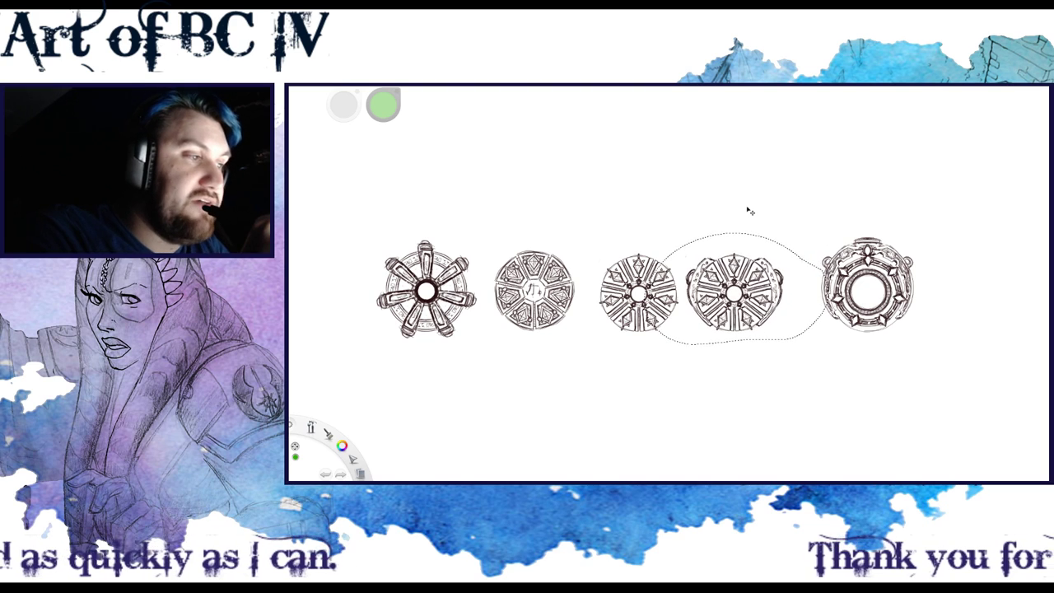
pyautogui.press('Right')
pyautogui.press('Right')
pyautogui.press('Right')
pyautogui.press('Right')
pyautogui.press('Right')
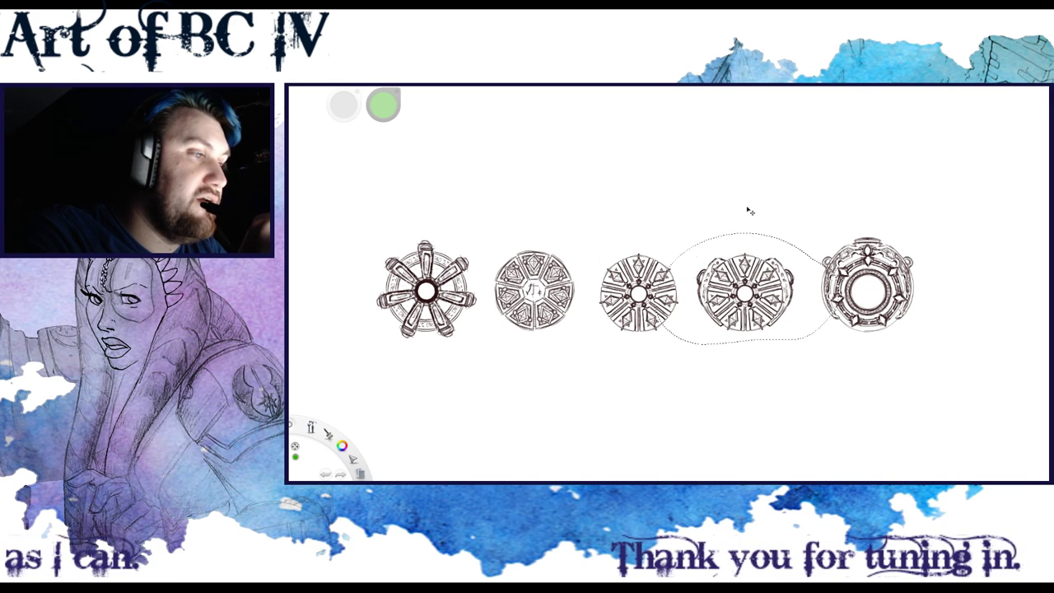
pyautogui.hotkey('ctrl', 'd')
# Shift the ornate ring wheel at the end of the row slightly down to align it with the others
pyautogui.moveTo(889, 220)
pyautogui.mouseDown()
pyautogui.moveTo(813, 243)
pyautogui.moveTo(947, 280)
pyautogui.moveTo(811, 280)
pyautogui.moveTo(816, 246)
pyautogui.mouseUp()
pyautogui.moveTo(943, 311); pyautogui.dragTo(946, 314)
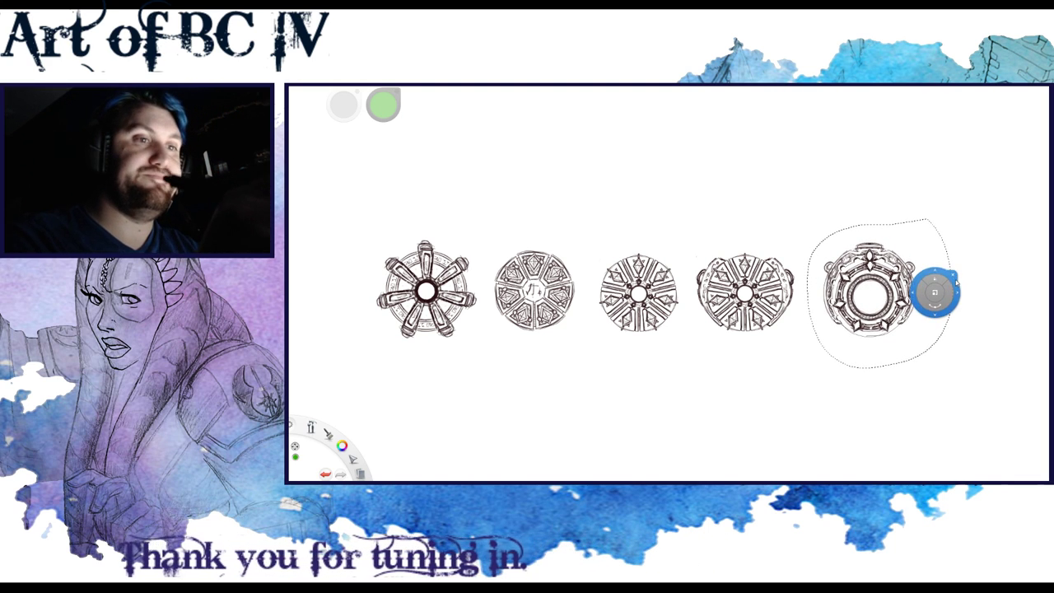
pyautogui.click(952, 280)
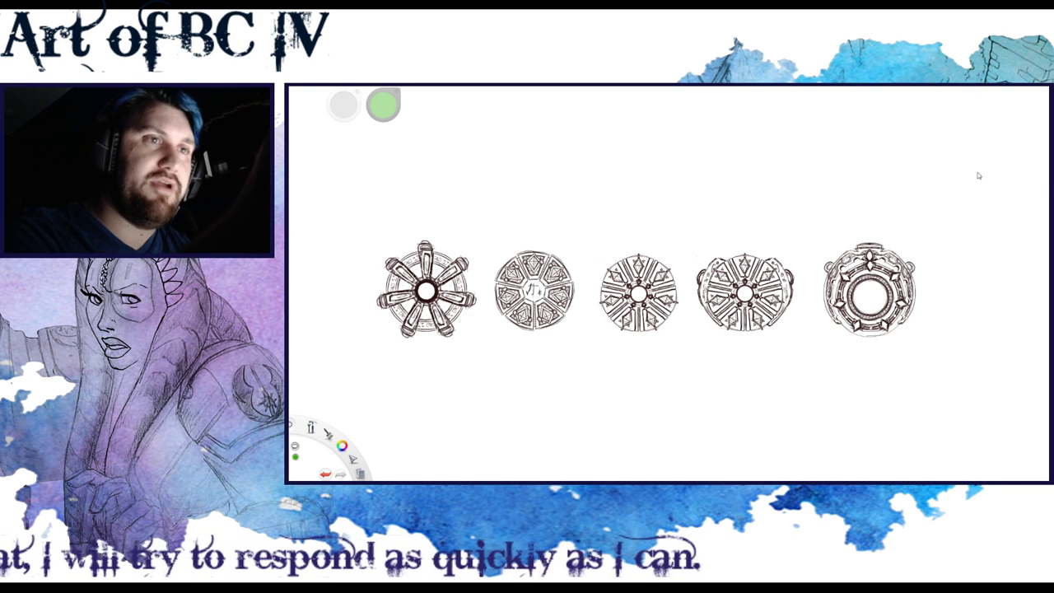
# Bring in the two black claw-armed wheels, scale them down and place them side by side beneath the row
pyautogui.hotkey('ctrl', 'z')
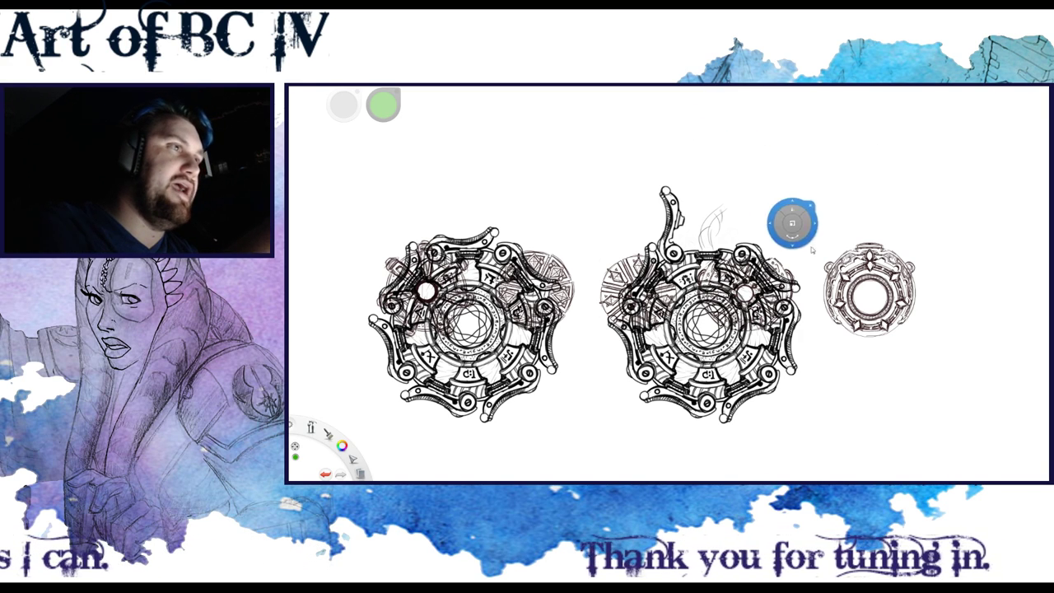
pyautogui.moveTo(867, 311)
pyautogui.mouseDown()
pyautogui.moveTo(848, 303)
pyautogui.moveTo(854, 324)
pyautogui.mouseUp()
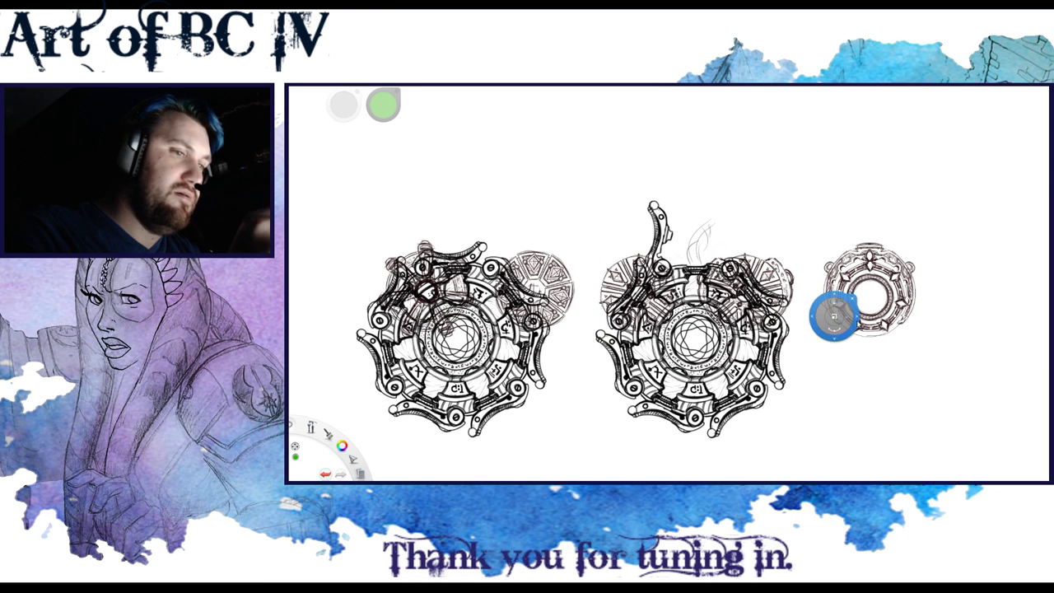
pyautogui.moveTo(854, 325); pyautogui.dragTo(732, 279)
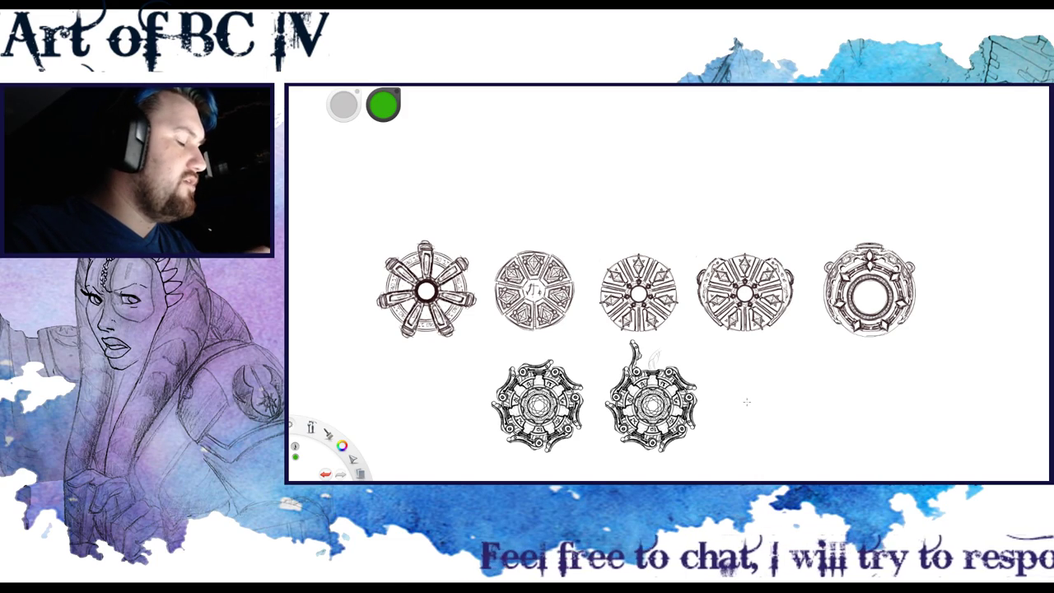
# Fade the wheel sketches, switch to black and centre seven-fold radial symmetry on the shell-edged diamond-spoke wheel
pyautogui.press('space')
pyautogui.moveTo(742, 380); pyautogui.dragTo(760, 476)
pyautogui.moveTo(839, 356); pyautogui.dragTo(827, 369)
pyautogui.moveTo(797, 306); pyautogui.dragTo(794, 370)
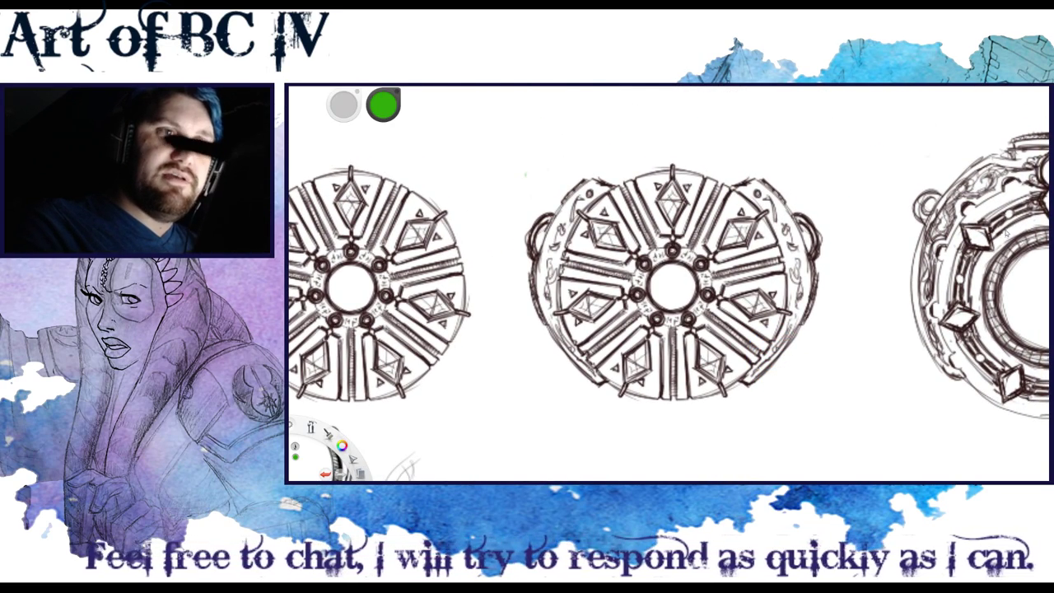
pyautogui.moveTo(1029, 238); pyautogui.dragTo(1028, 241)
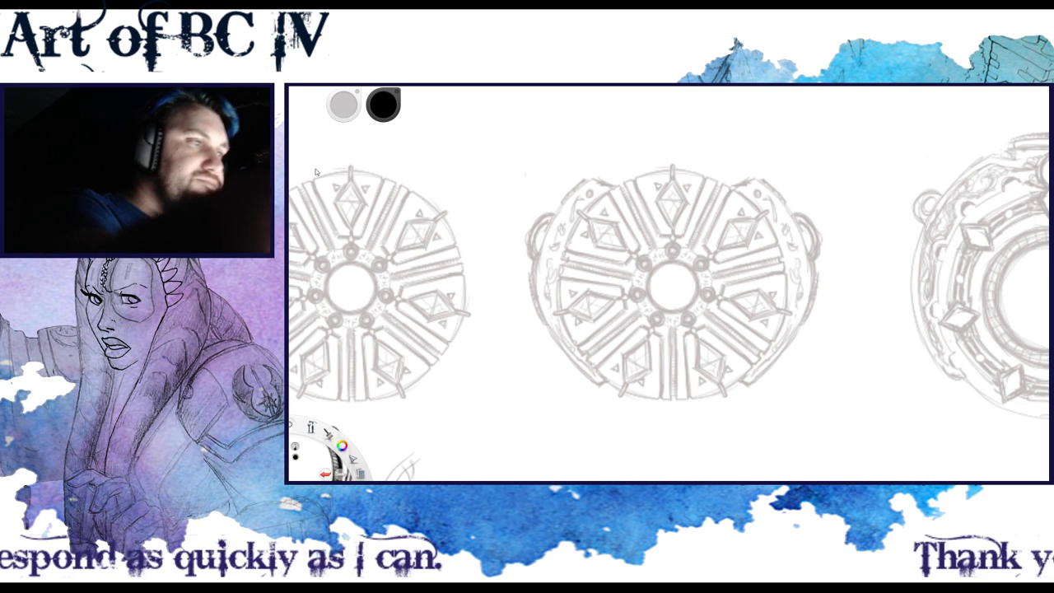
pyautogui.click(726, 94)
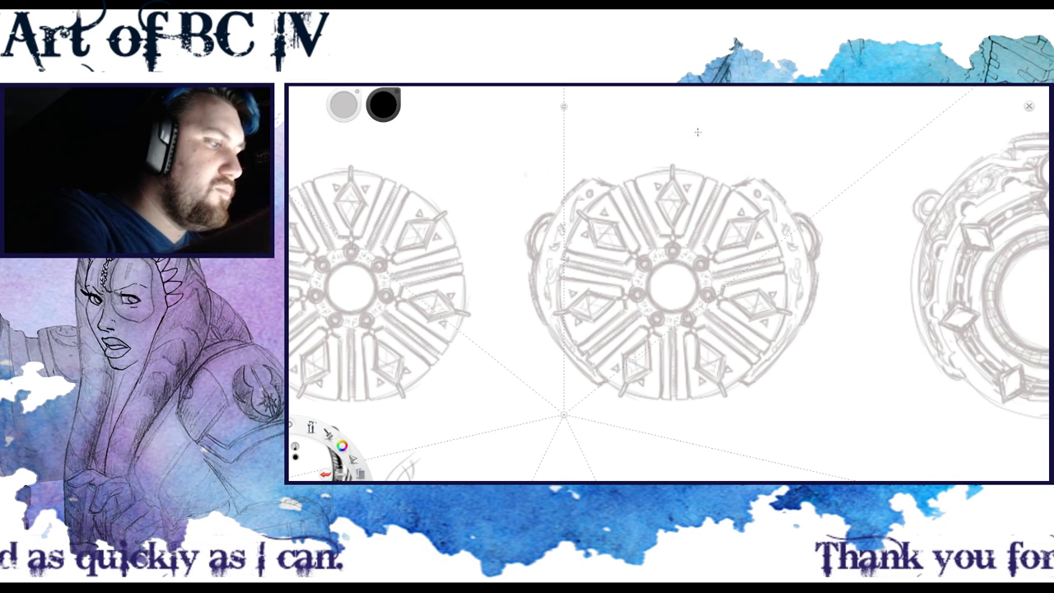
pyautogui.moveTo(564, 415); pyautogui.dragTo(673, 287)
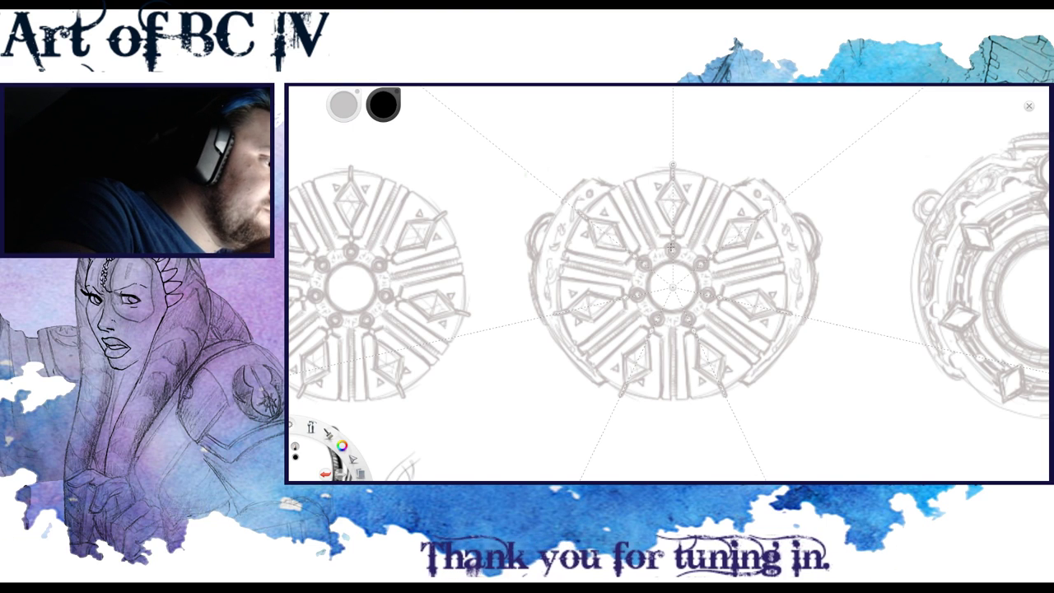
# Ink the seven round studs around the hub and the diamond-shaped spokes extending from them
pyautogui.moveTo(671, 247); pyautogui.dragTo(671, 246)
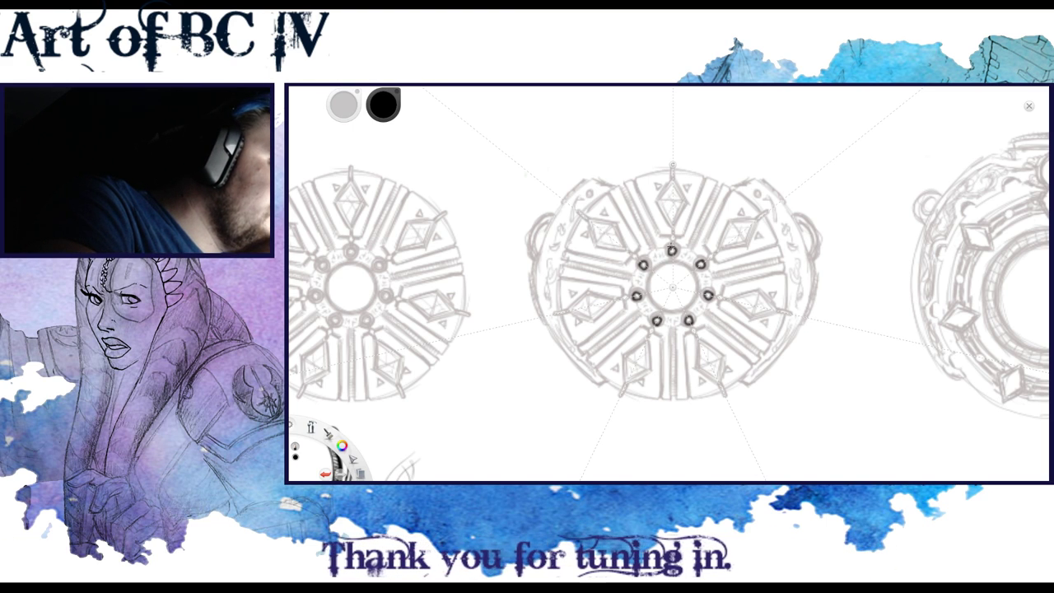
pyautogui.hotkey('ctrl', 'z')
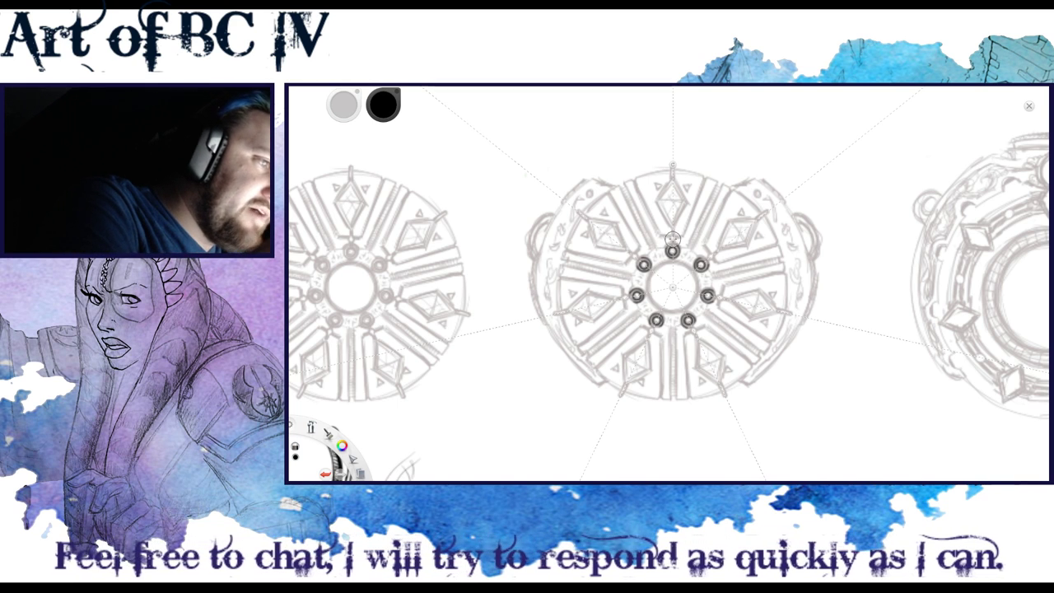
pyautogui.click(347, 106)
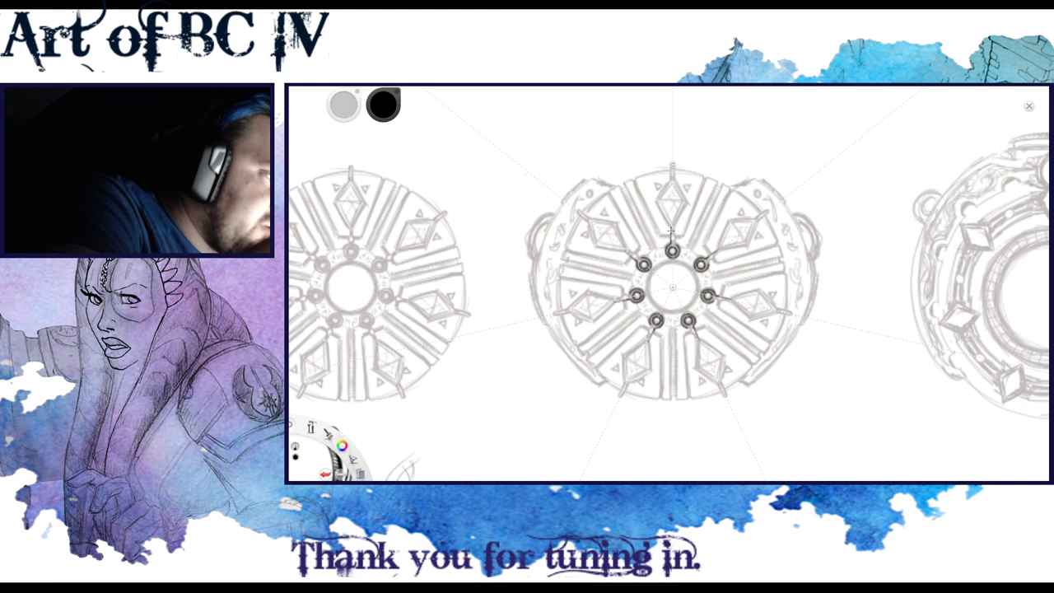
pyautogui.moveTo(673, 229); pyautogui.dragTo(673, 243)
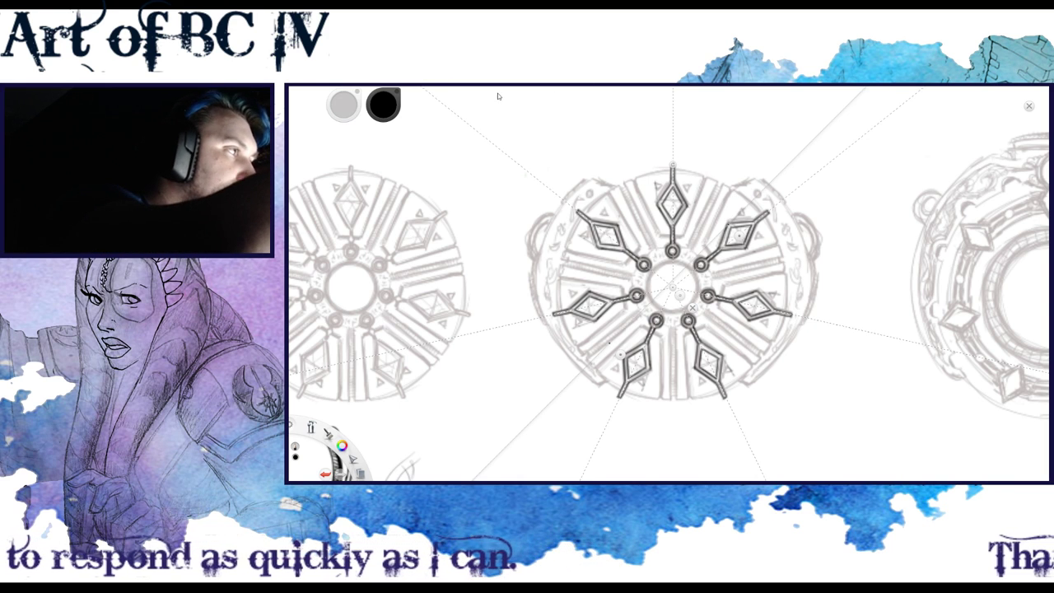
# Ink the straight bars between the diamond spokes along a ruler, and add the outer rim and small triangles
pyautogui.hotkey('ctrl', 'z')
pyautogui.moveTo(738, 236); pyautogui.dragTo(717, 184)
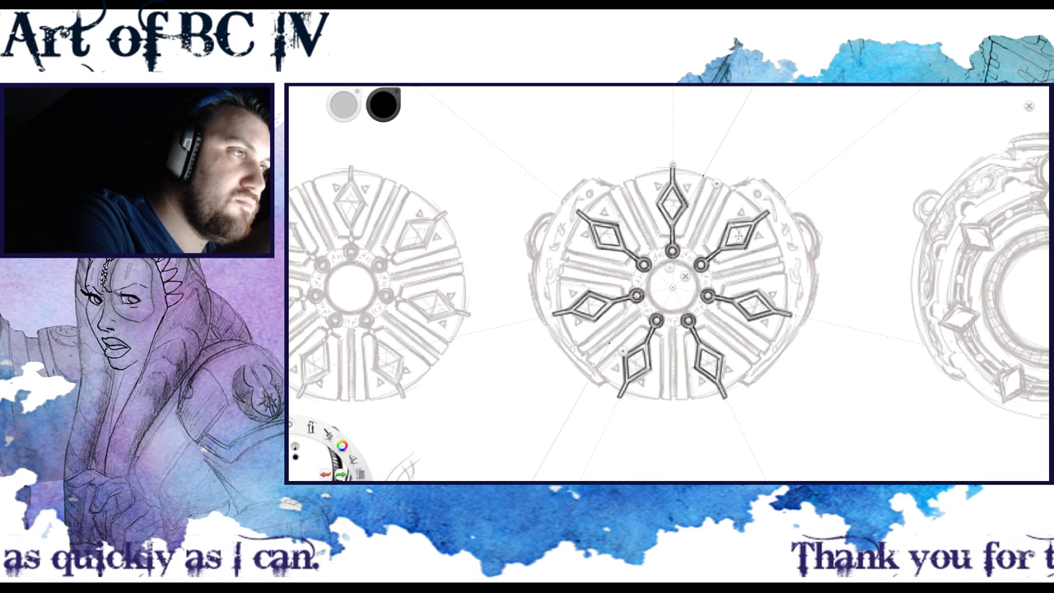
pyautogui.moveTo(623, 352); pyautogui.dragTo(657, 363)
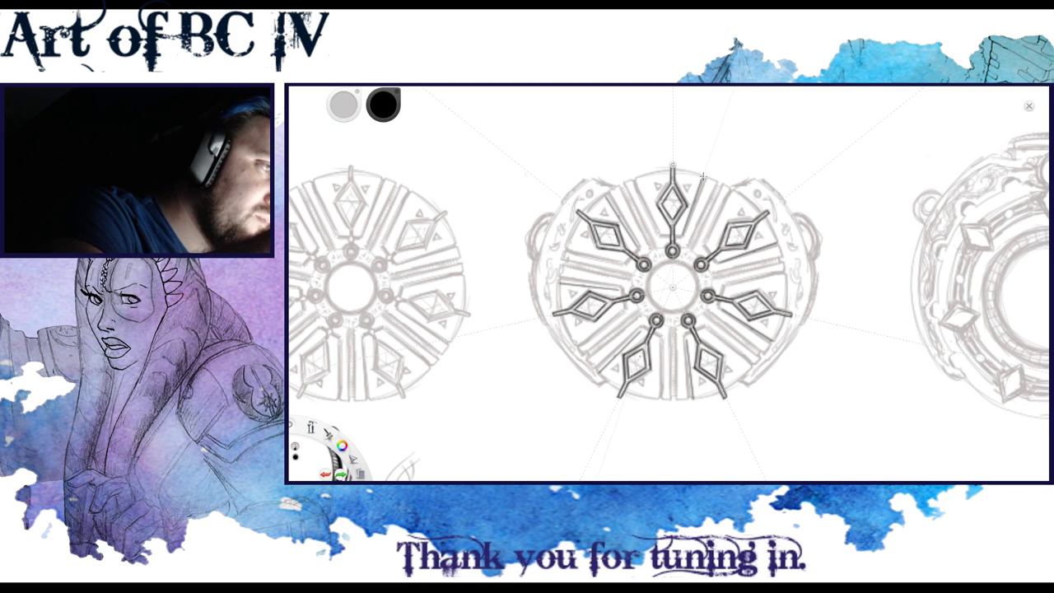
pyautogui.moveTo(703, 176); pyautogui.dragTo(684, 230)
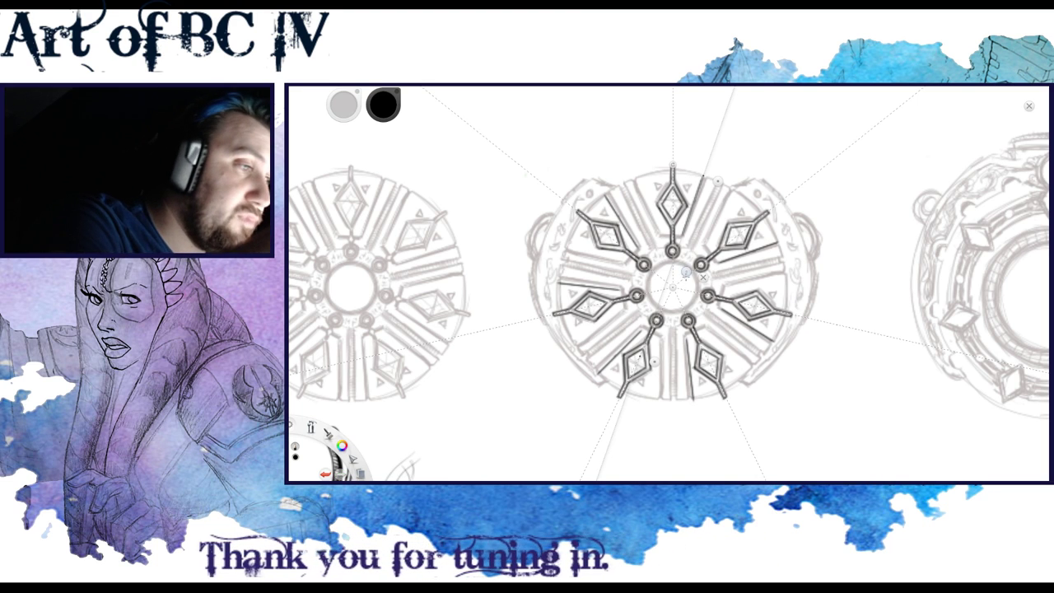
pyautogui.moveTo(685, 271); pyautogui.dragTo(689, 270)
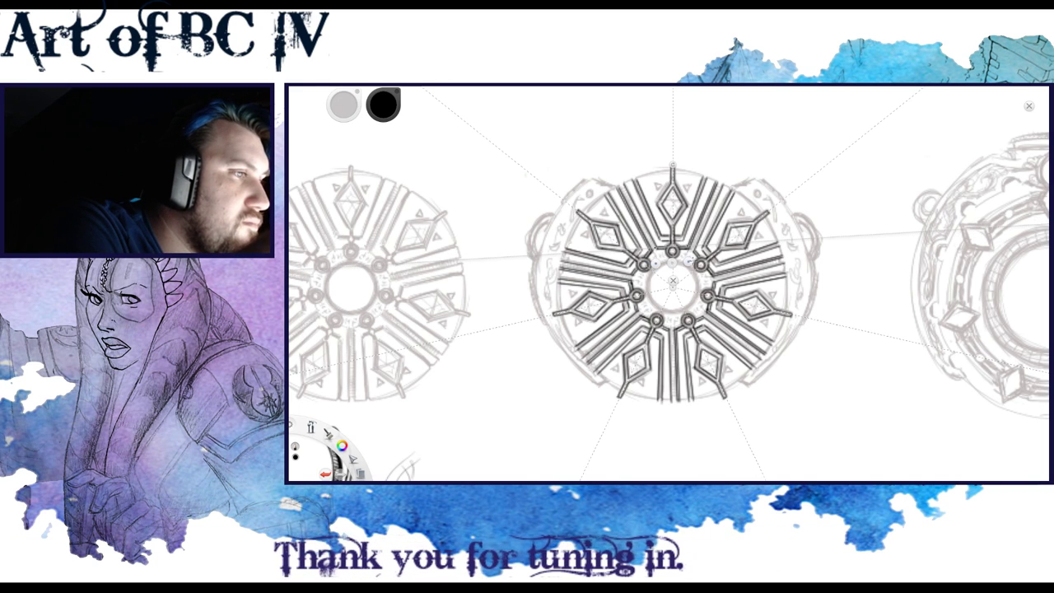
pyautogui.moveTo(686, 248); pyautogui.dragTo(625, 224)
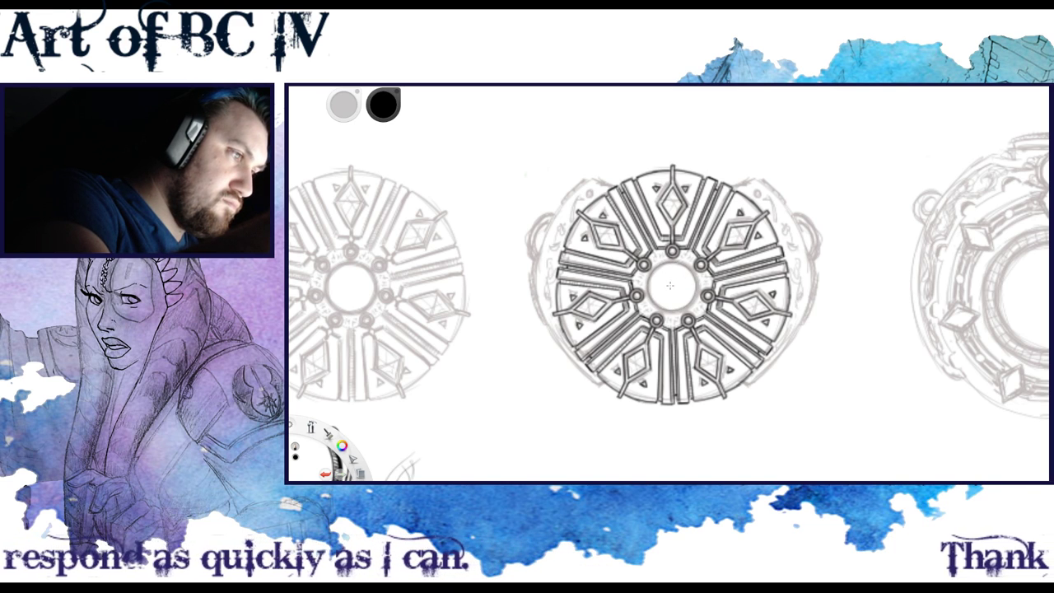
# Ink the circular opening at the wheel's centre, adjusting the brush size to match the sketched hub
pyautogui.press(']')
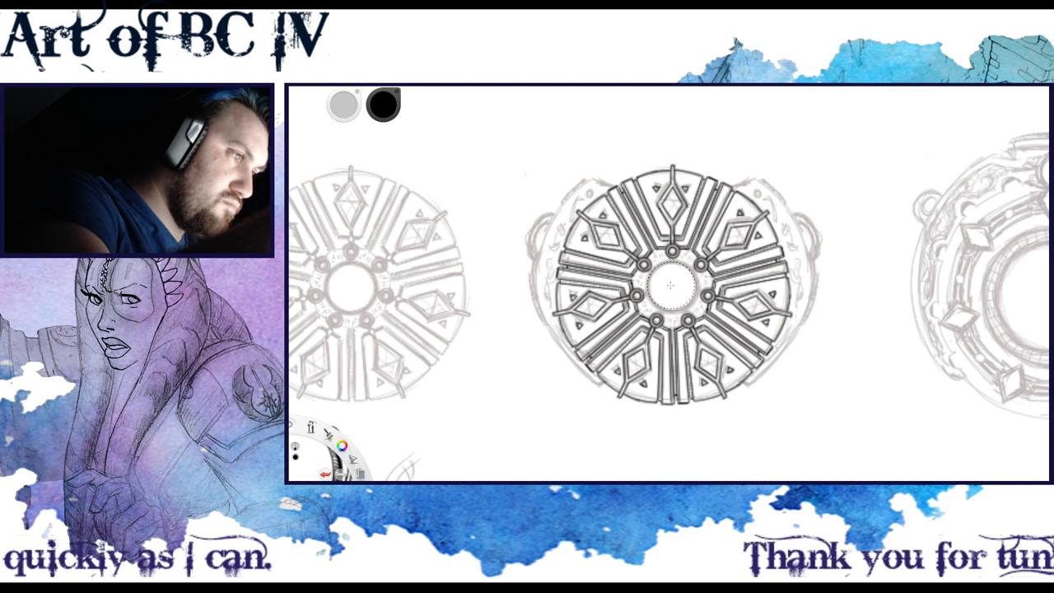
pyautogui.press('[')
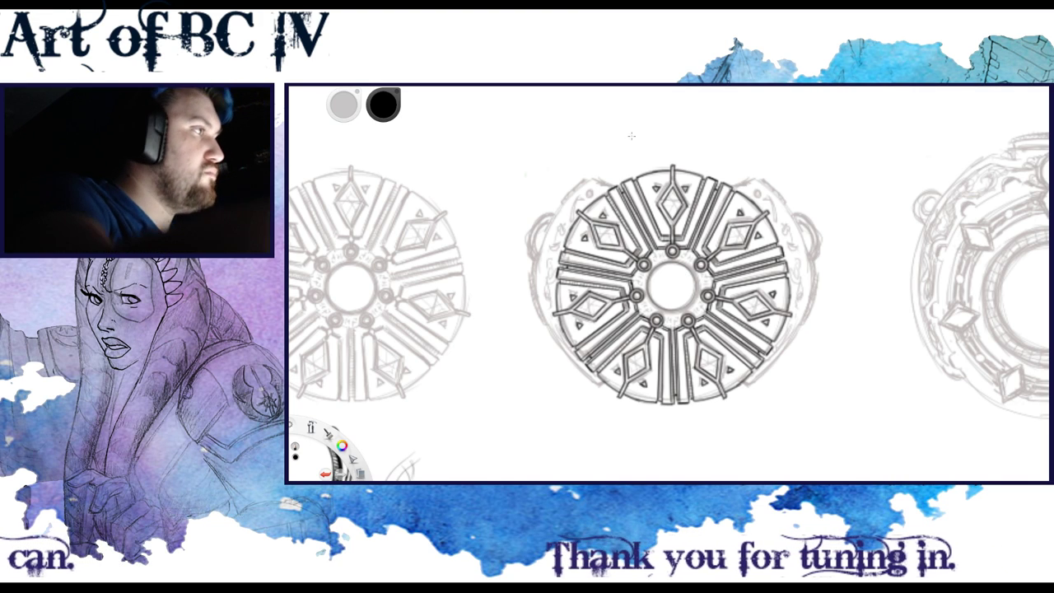
pyautogui.click(349, 108)
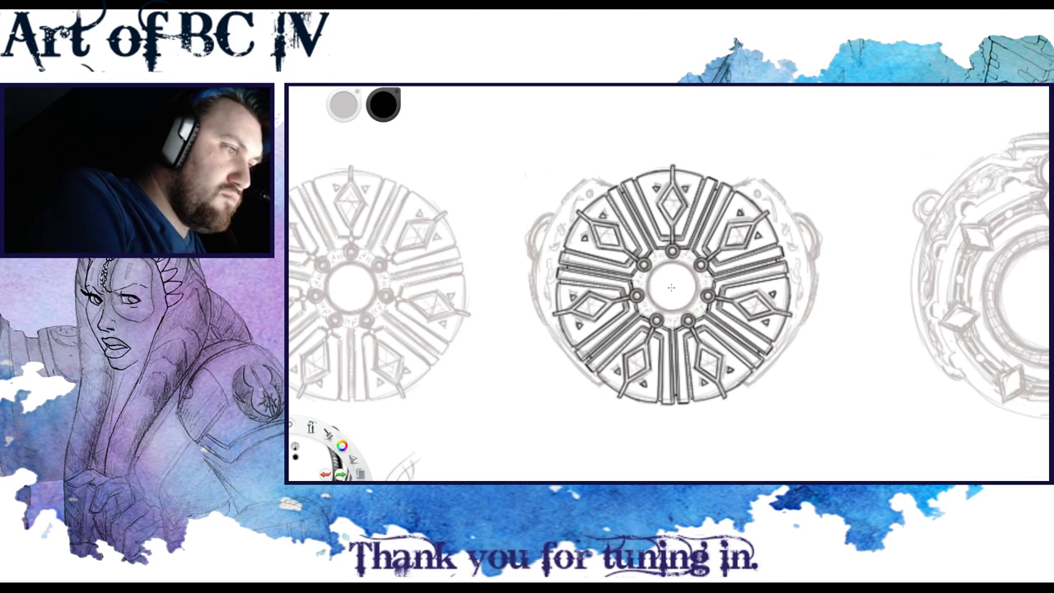
pyautogui.press(']')
pyautogui.press(']')
pyautogui.press(']')
pyautogui.press(']')
pyautogui.press(']')
pyautogui.moveTo(672, 287); pyautogui.dragTo(701, 305)
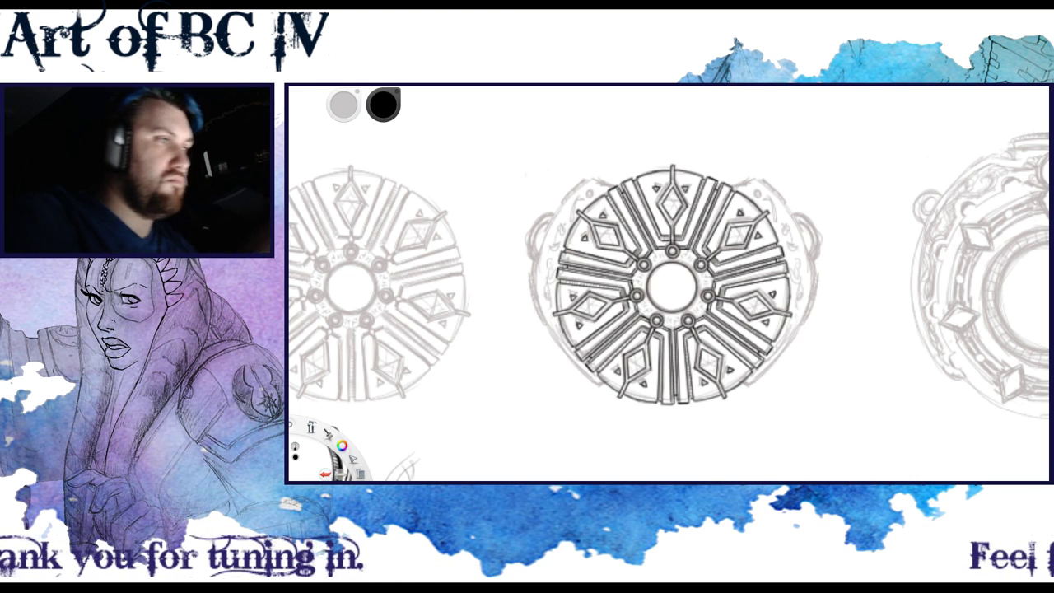
# Shade the bars, studs and diamond spokes of the inked wheel, and add facet lines inside the diamonds
pyautogui.moveTo(674, 151); pyautogui.dragTo(674, 181)
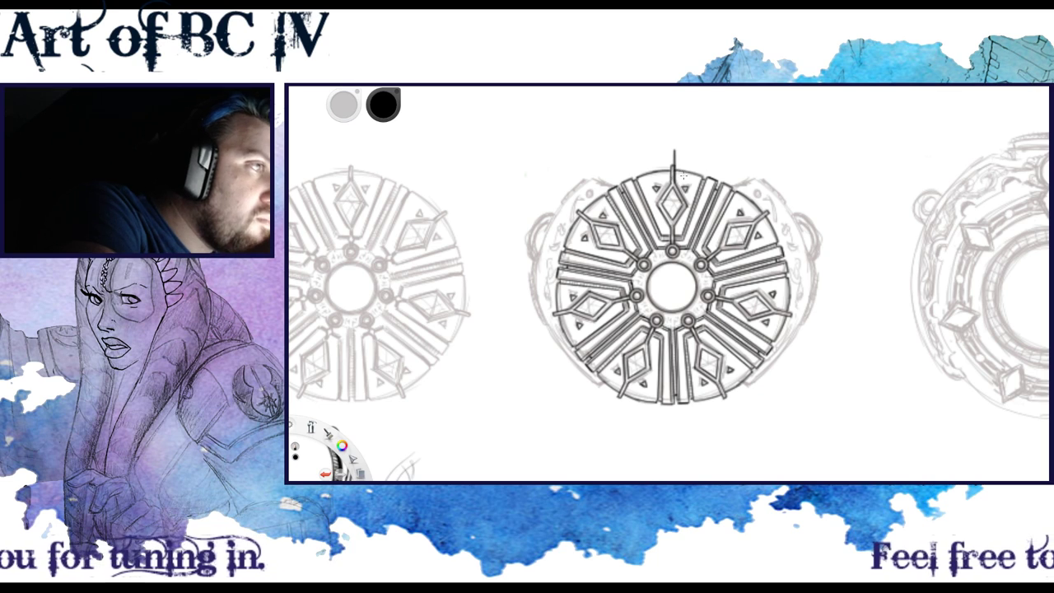
pyautogui.hotkey('ctrl', 'z')
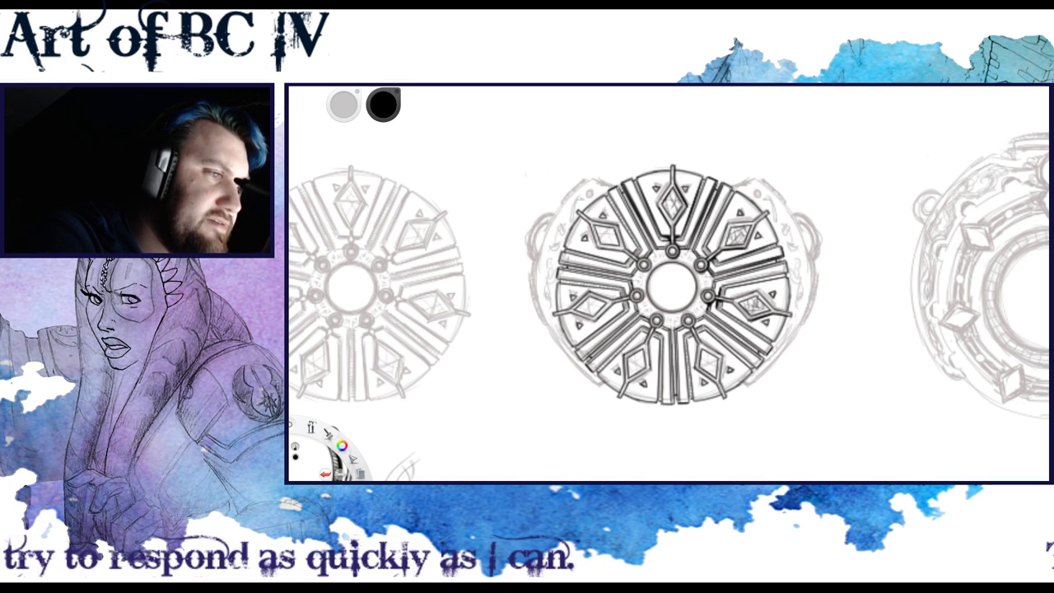
pyautogui.moveTo(710, 316)
pyautogui.mouseDown()
pyautogui.moveTo(751, 340)
pyautogui.moveTo(768, 333)
pyautogui.mouseUp()
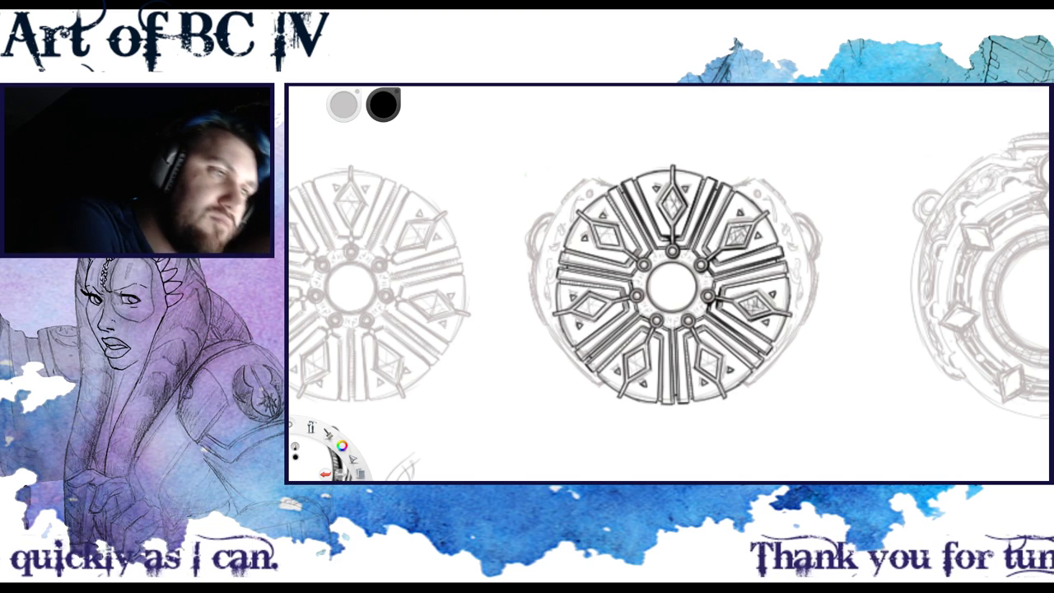
pyautogui.moveTo(720, 287)
pyautogui.mouseDown()
pyautogui.moveTo(764, 275)
pyautogui.moveTo(743, 282)
pyautogui.moveTo(752, 279)
pyautogui.mouseUp()
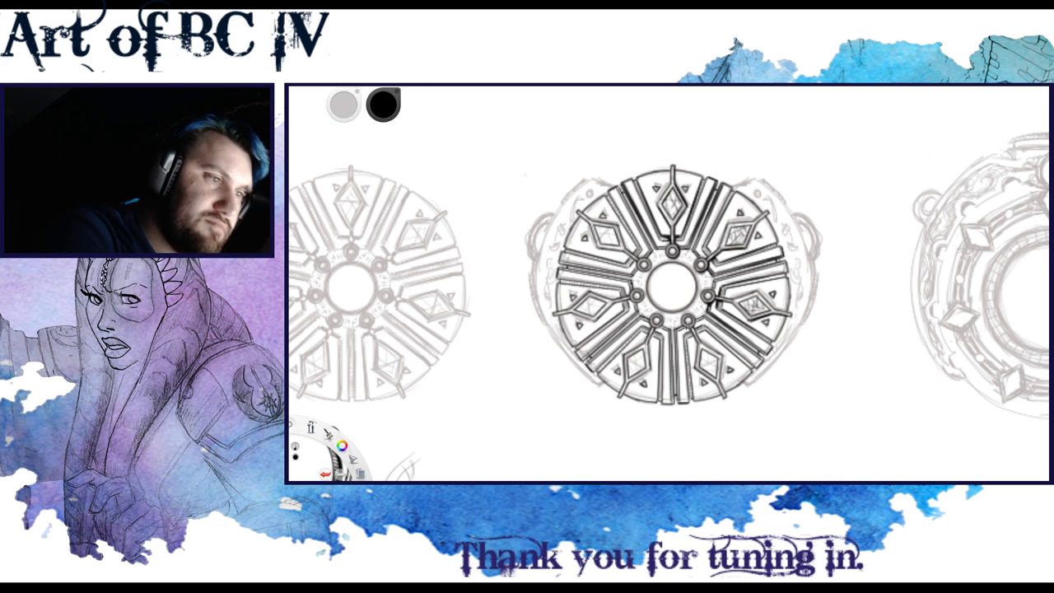
pyautogui.moveTo(725, 357)
pyautogui.mouseDown()
pyautogui.moveTo(719, 380)
pyautogui.moveTo(731, 378)
pyautogui.mouseUp()
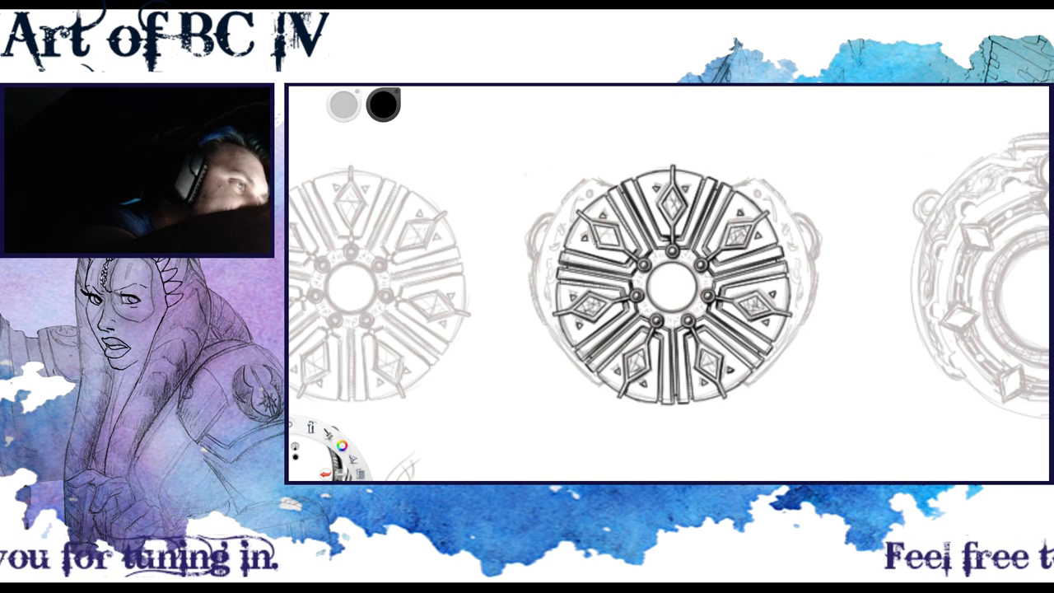
pyautogui.moveTo(603, 231)
pyautogui.mouseDown()
pyautogui.moveTo(612, 244)
pyautogui.moveTo(610, 233)
pyautogui.mouseUp()
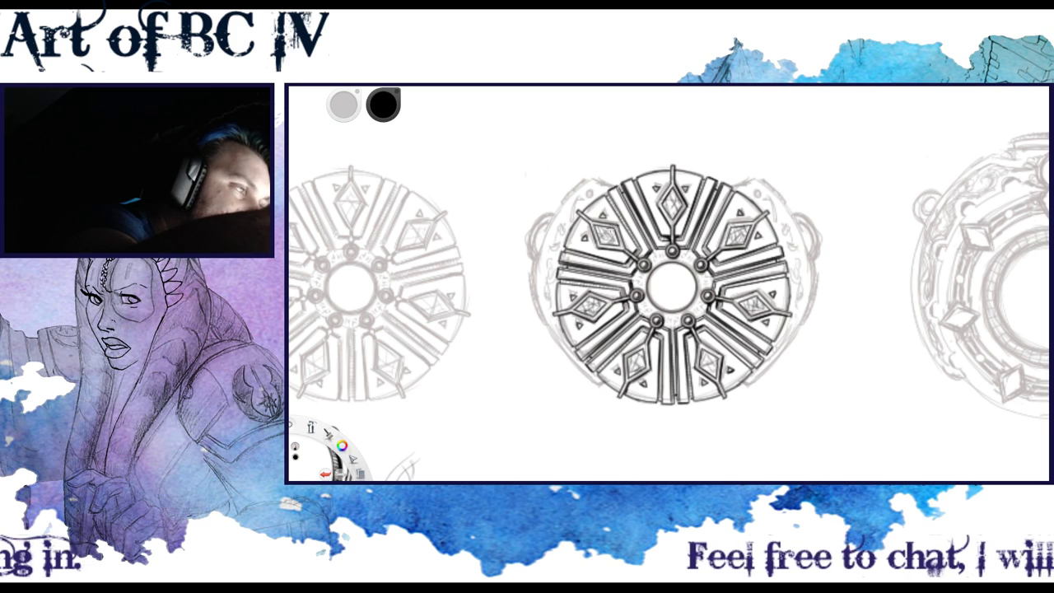
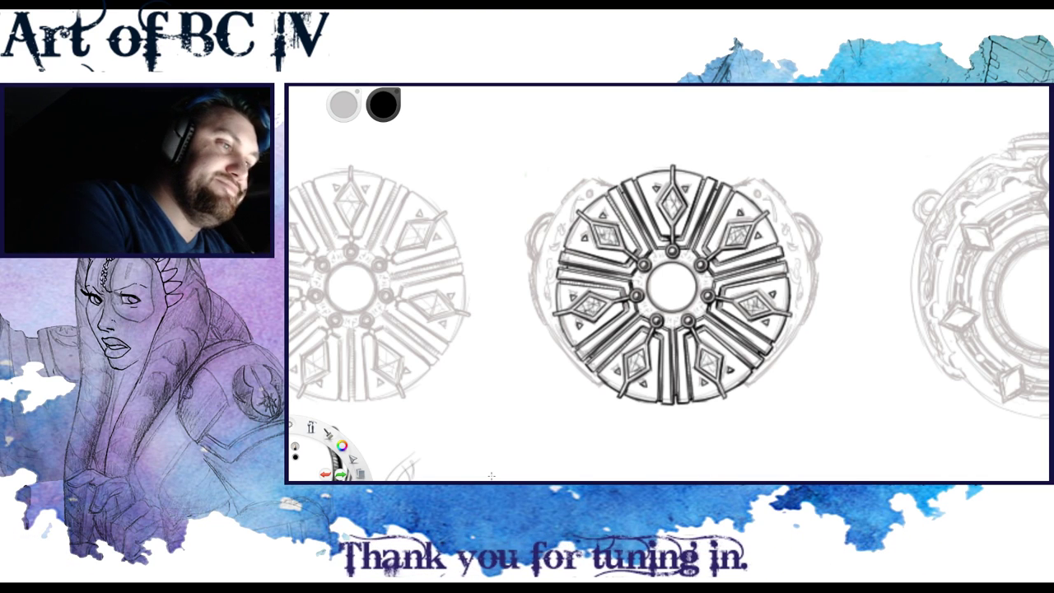
# Shade the hub ring between the round studs using the seven-fold radial symmetry
pyautogui.click(721, 88)
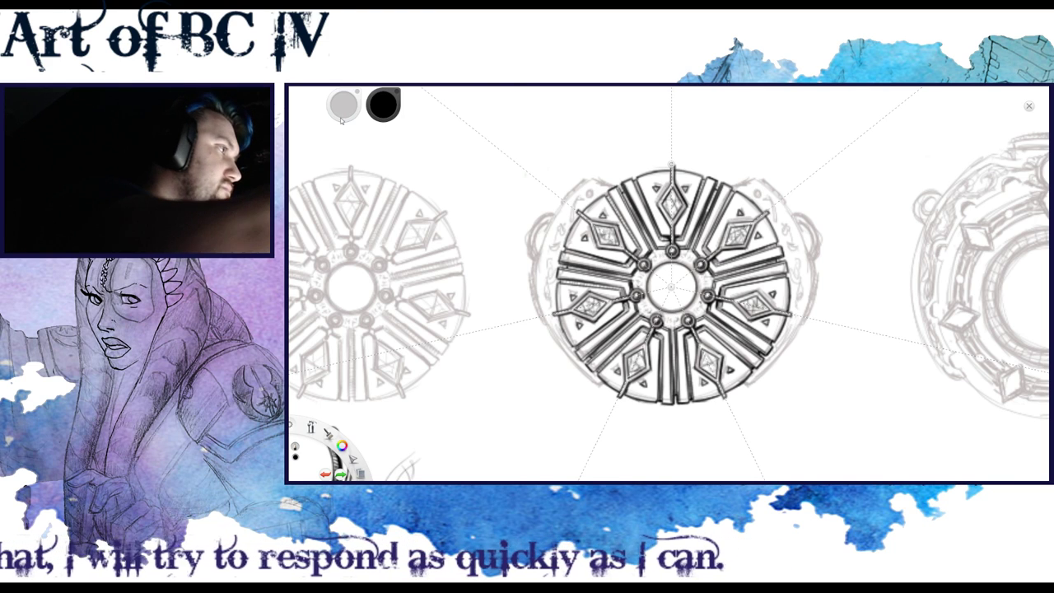
pyautogui.moveTo(345, 105)
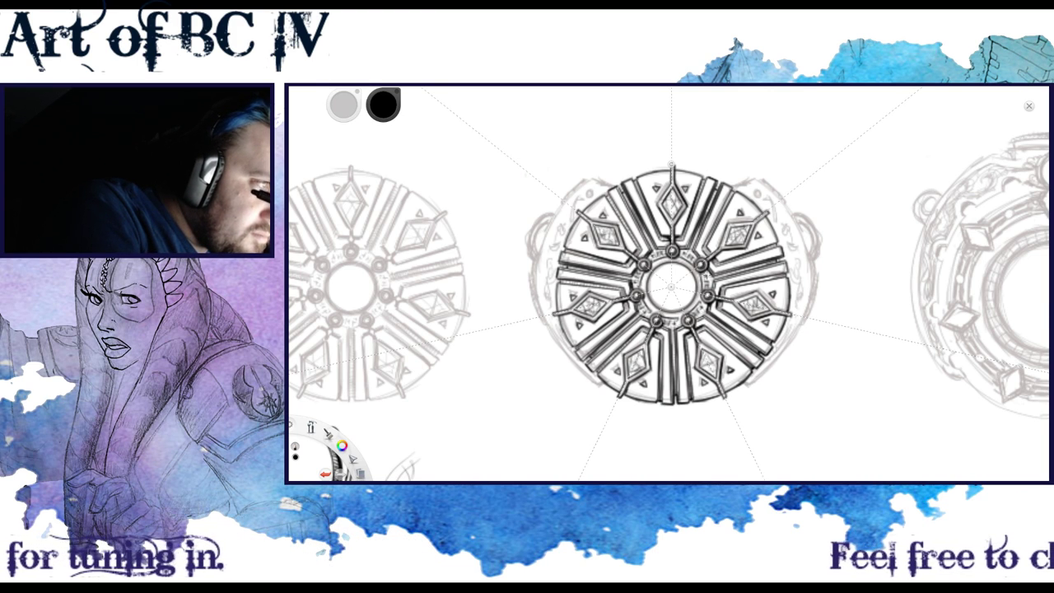
pyautogui.press('x')
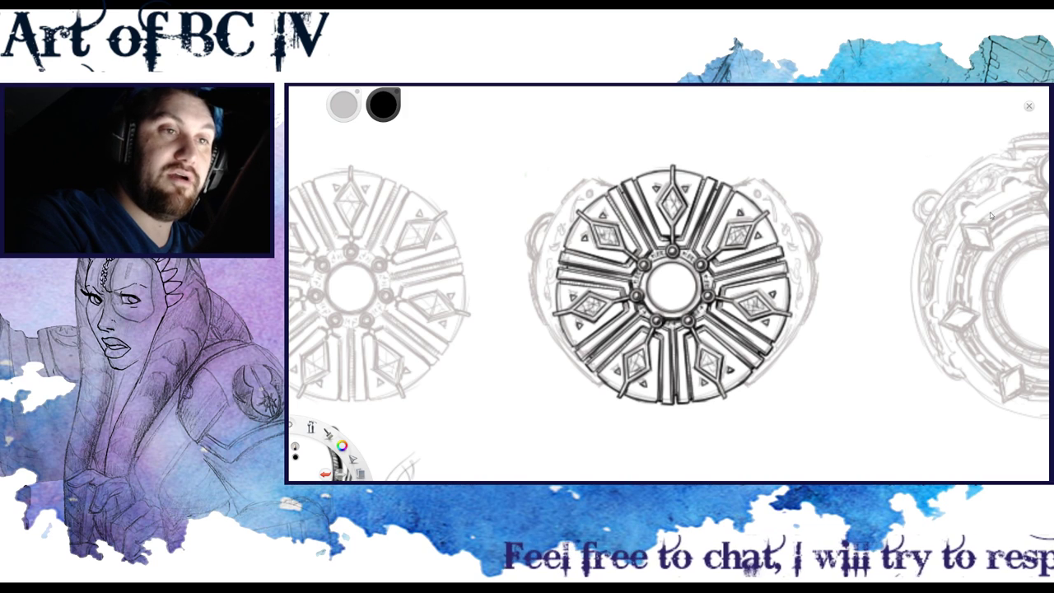
# Duplicate the inked wheel and align the copy over the plain sketched wheel to its left
pyautogui.hotkey('ctrl', 'v')
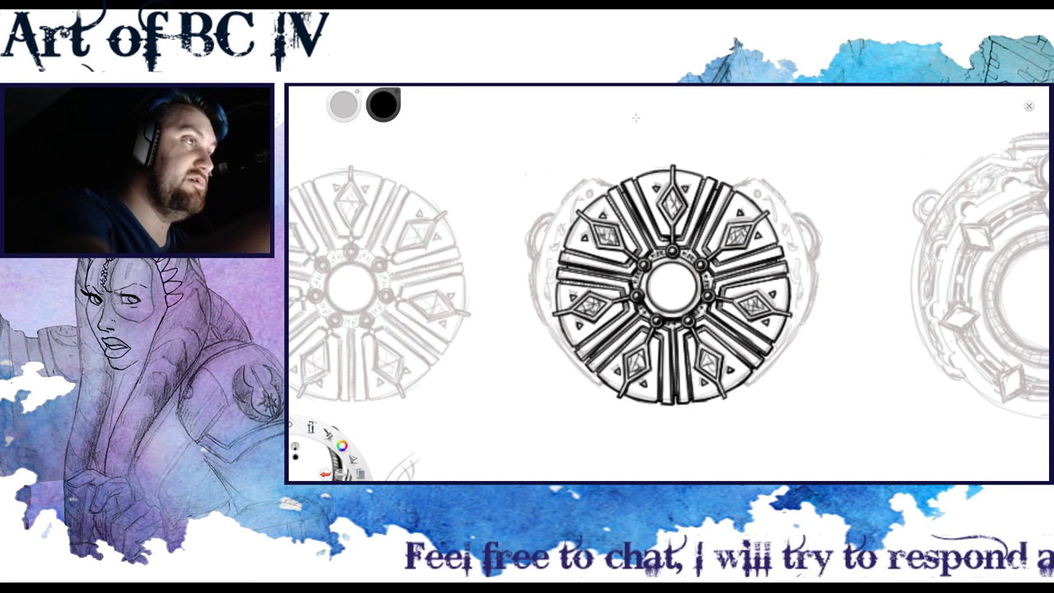
pyautogui.press('v')
pyautogui.moveTo(841, 336); pyautogui.dragTo(750, 336)
pyautogui.press('Left')
pyautogui.press('Left')
pyautogui.press('Left')
pyautogui.press('Left')
pyautogui.press('Left')
pyautogui.press('Left')
pyautogui.press('Left')
pyautogui.press('Left')
pyautogui.press('Left')
pyautogui.press('Left')
pyautogui.press('Left')
pyautogui.press('Left')
pyautogui.press('Left')
pyautogui.press('Left')
pyautogui.press('Left')
pyautogui.press('Left')
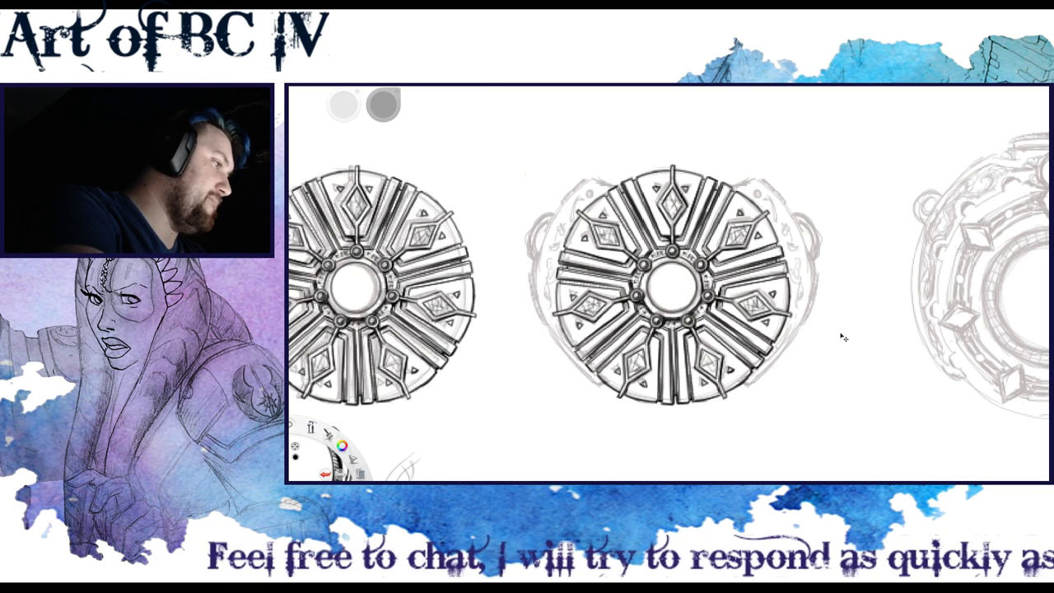
pyautogui.moveTo(841, 336); pyautogui.dragTo(803, 193)
pyautogui.click(833, 186)
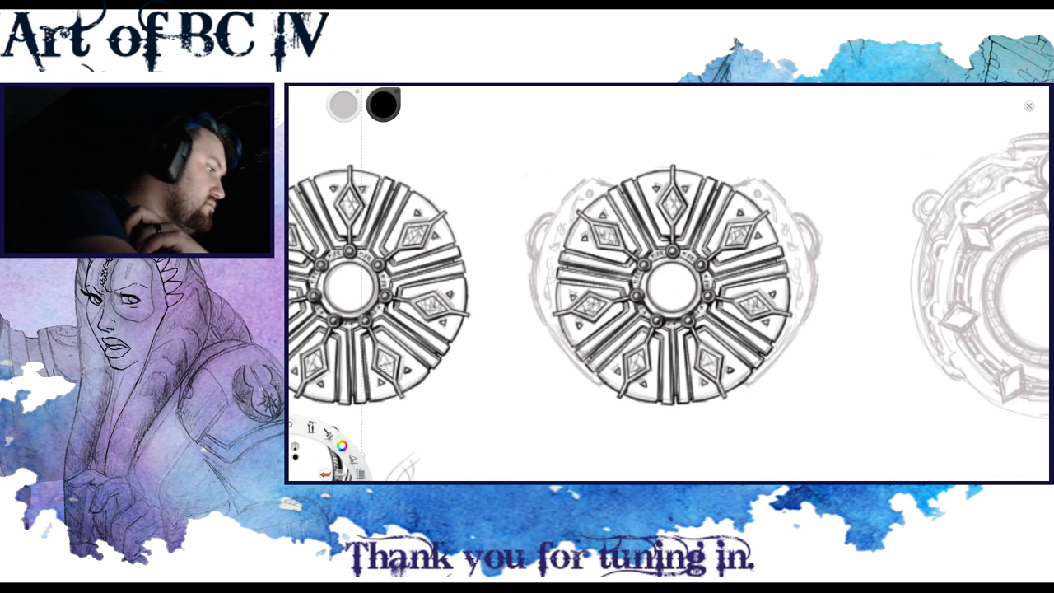
# Centre vertical mirror symmetry on the middle wheel and ink the outlines of its side shells with their hooks and handles
pyautogui.moveTo(363, 453)
pyautogui.mouseDown()
pyautogui.moveTo(460, 446)
pyautogui.moveTo(683, 285)
pyautogui.moveTo(672, 293)
pyautogui.mouseUp()
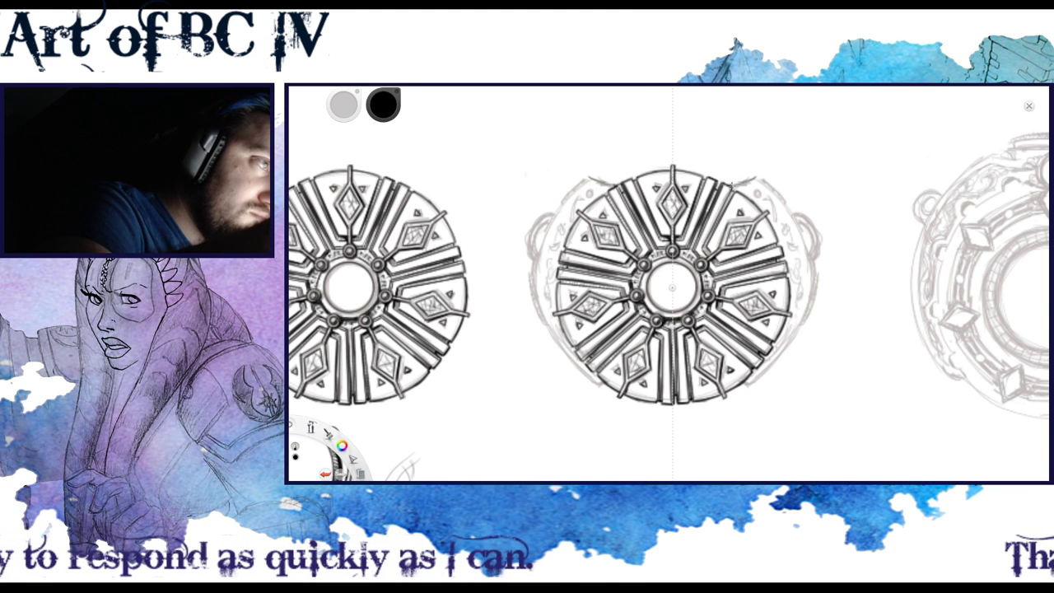
pyautogui.moveTo(756, 177); pyautogui.dragTo(805, 260)
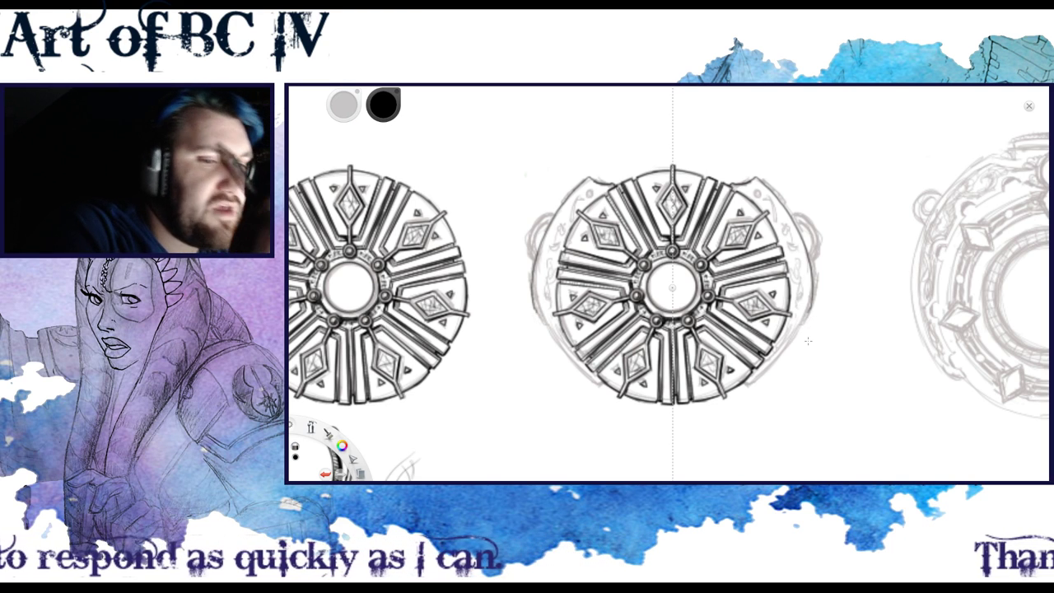
pyautogui.moveTo(798, 329); pyautogui.dragTo(807, 310)
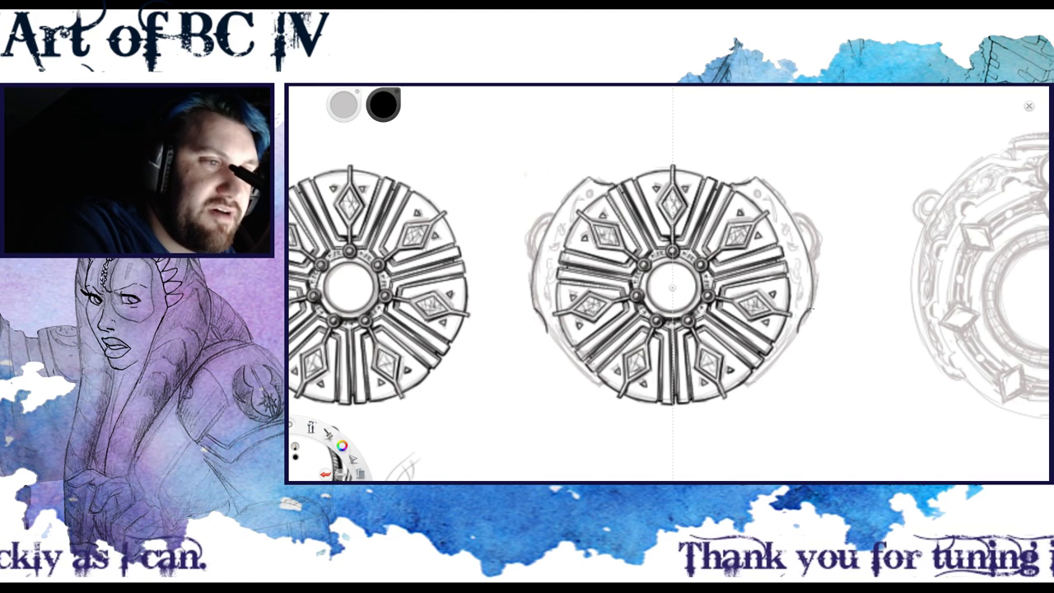
pyautogui.moveTo(813, 285); pyautogui.dragTo(809, 252)
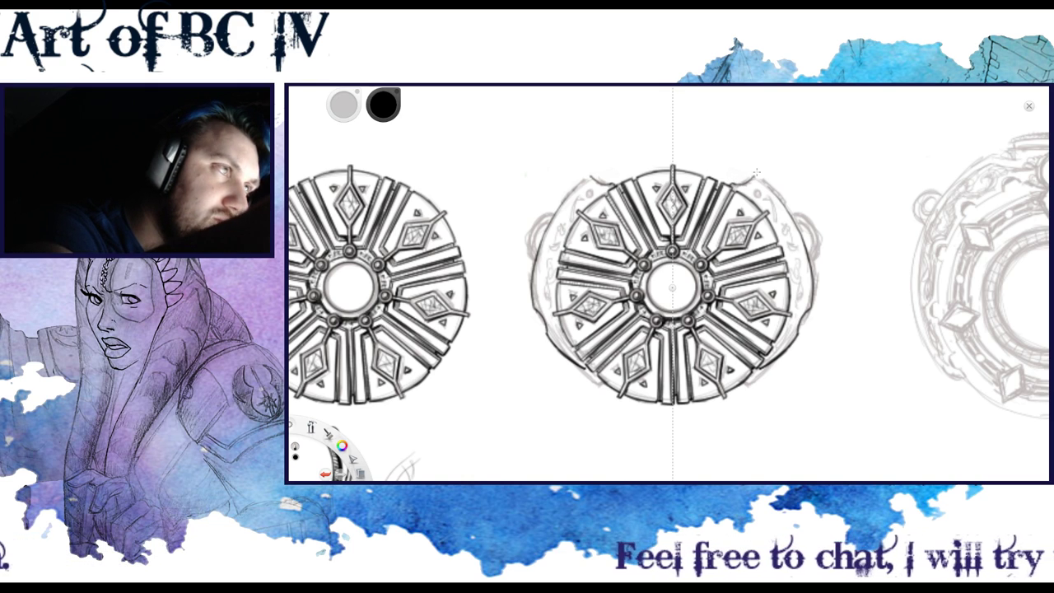
pyautogui.hotkey('ctrl', 'z')
pyautogui.hotkey('ctrl', 'z')
pyautogui.hotkey('ctrl', 'z')
pyautogui.hotkey('ctrl', 'z')
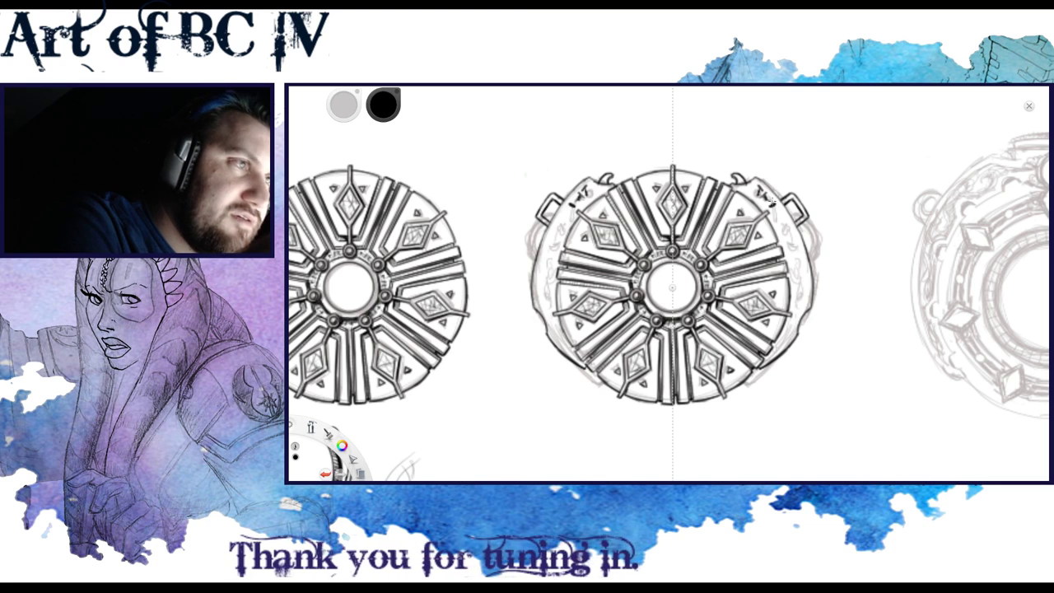
# Try inking glyphs and curling scrollwork inside the mirrored side shells
pyautogui.moveTo(775, 212); pyautogui.dragTo(800, 269)
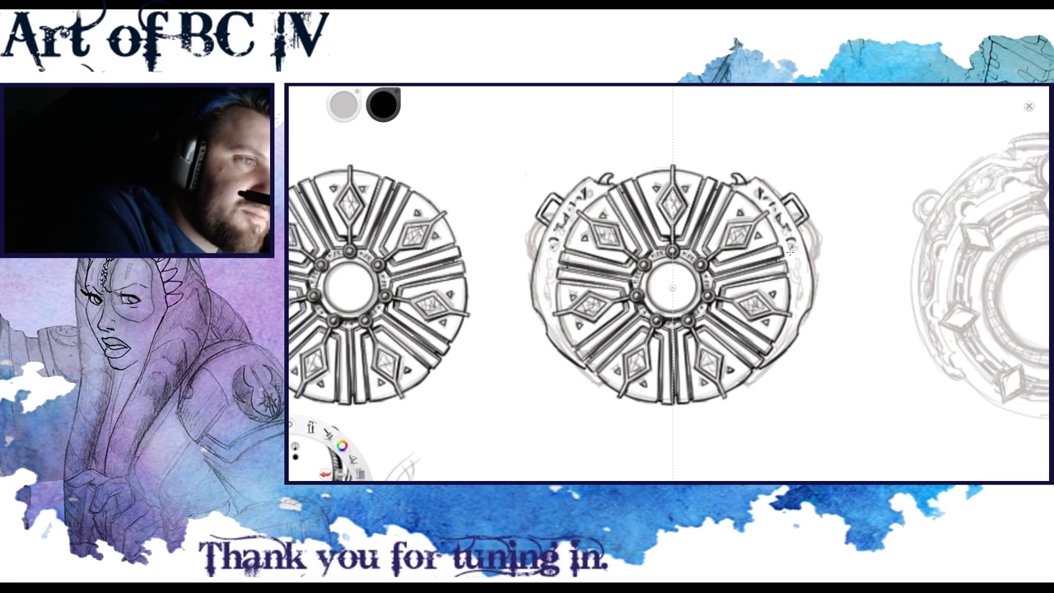
pyautogui.moveTo(790, 252); pyautogui.dragTo(799, 304)
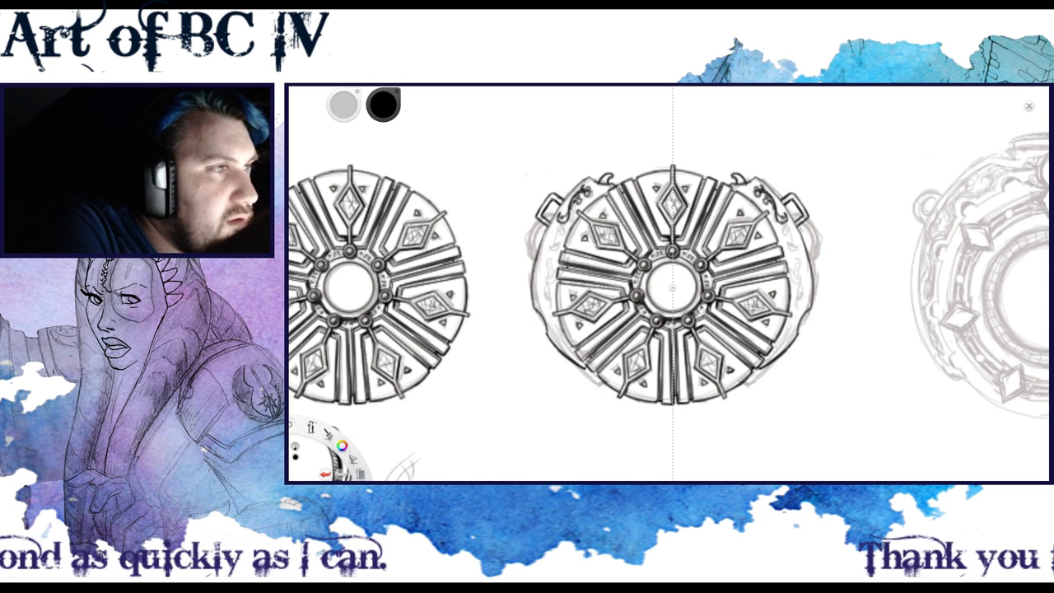
pyautogui.moveTo(783, 233); pyautogui.dragTo(786, 224)
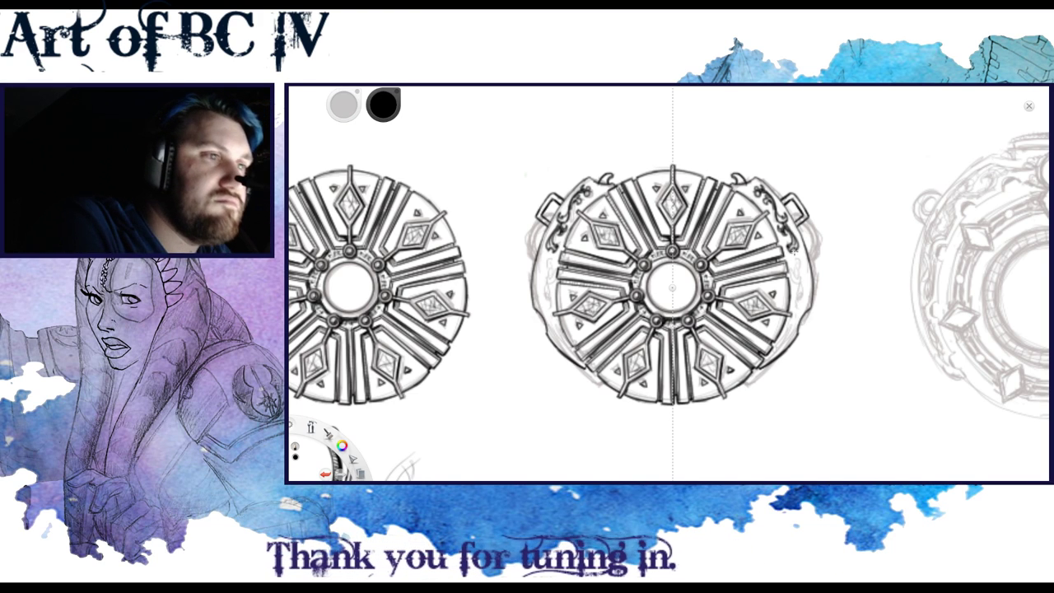
pyautogui.moveTo(799, 246); pyautogui.dragTo(796, 258)
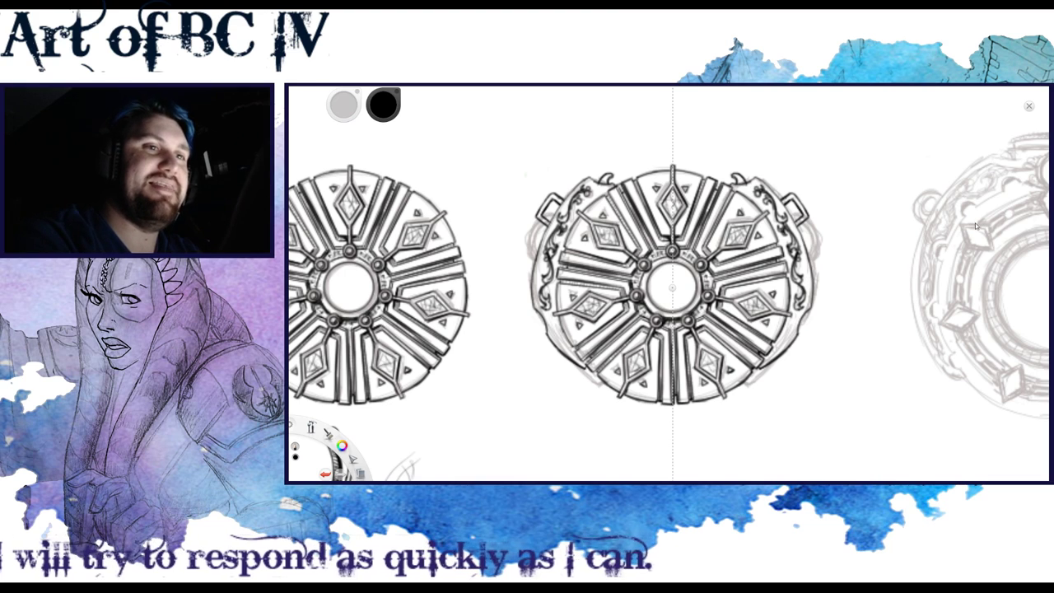
pyautogui.hotkey('ctrl', 'z')
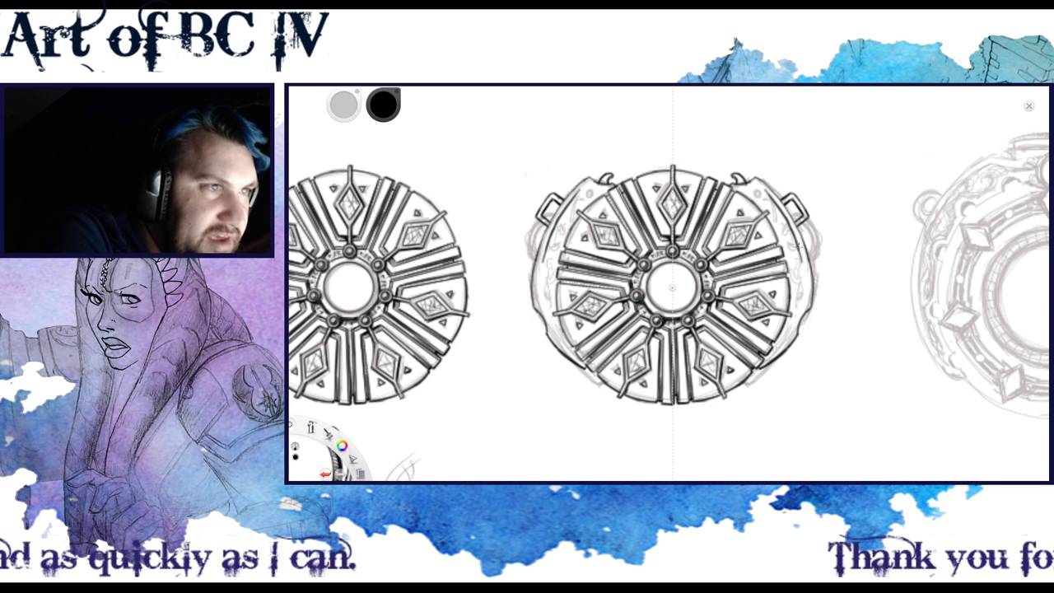
# Try a long curved inset panel filled with braided texture inside each side shell
pyautogui.moveTo(803, 277)
pyautogui.mouseDown()
pyautogui.moveTo(796, 303)
pyautogui.moveTo(790, 255)
pyautogui.mouseUp()
pyautogui.moveTo(799, 294); pyautogui.dragTo(785, 244)
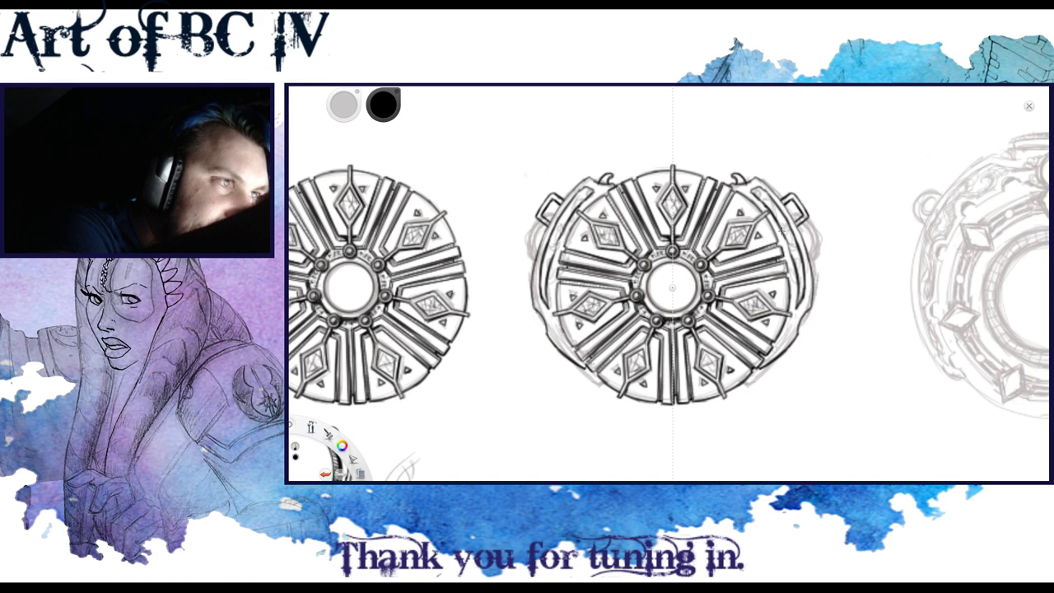
pyautogui.moveTo(751, 189); pyautogui.dragTo(772, 205)
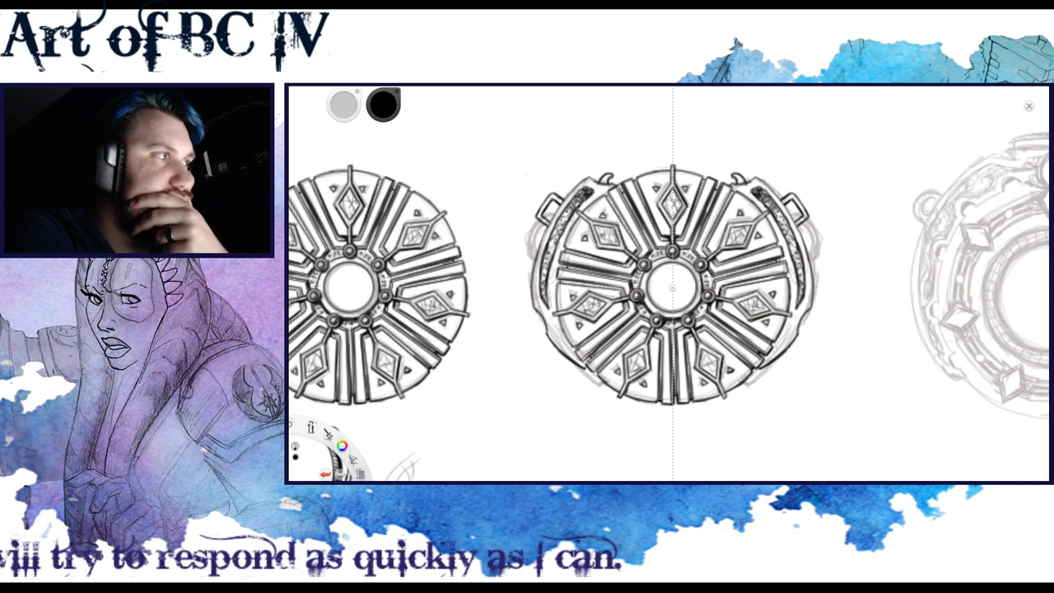
pyautogui.hotkey('ctrl', 'z')
pyautogui.hotkey('ctrl', 'z')
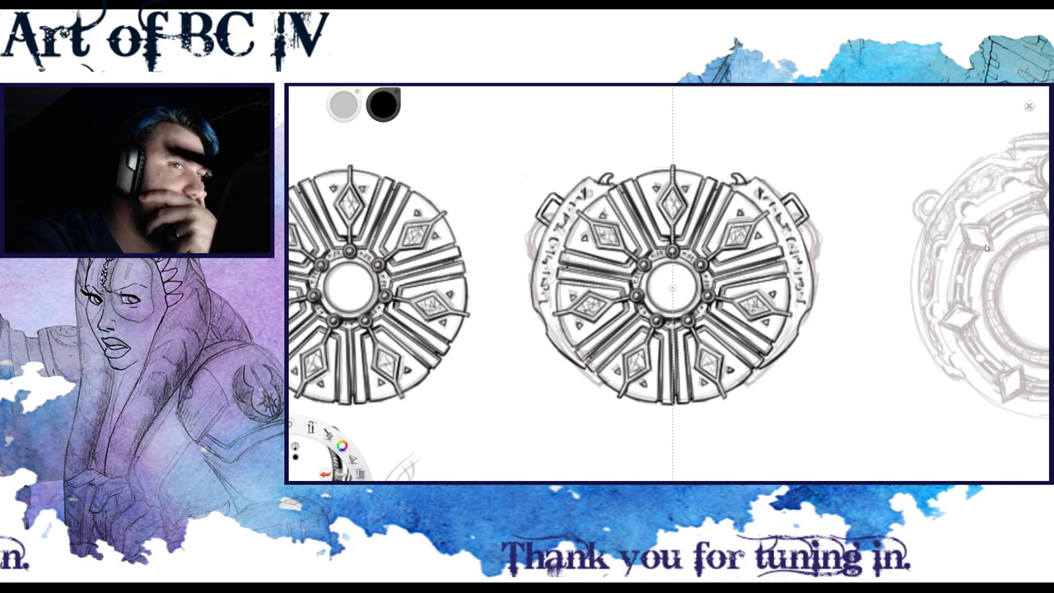
# Replace the small shell glyphs with bolder circle, triangle and rune-like symbols, and shade the shell surface around them
pyautogui.hotkey('ctrl', 'z')
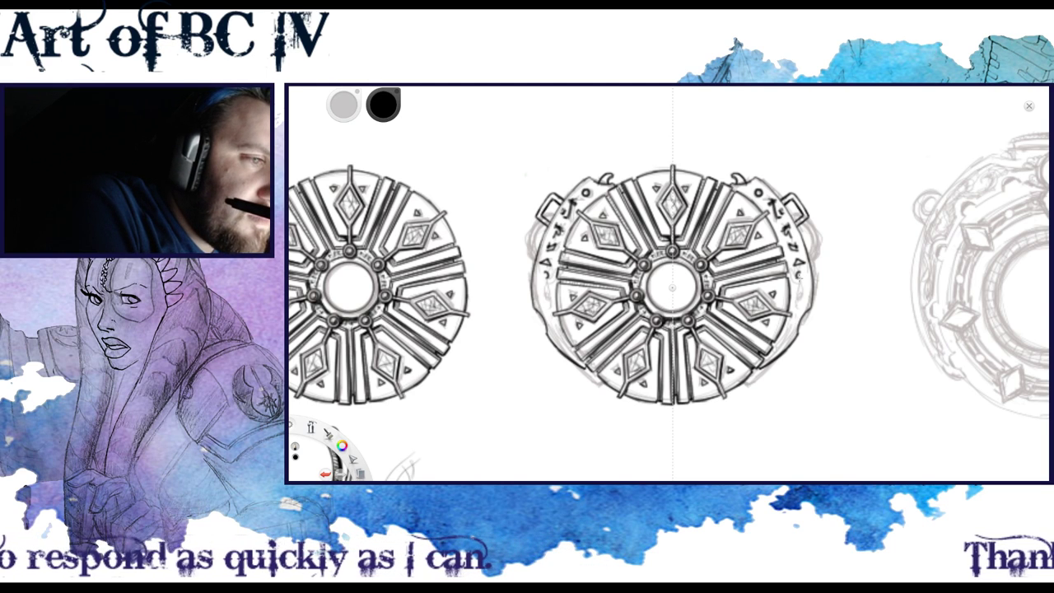
pyautogui.moveTo(799, 275); pyautogui.dragTo(800, 287)
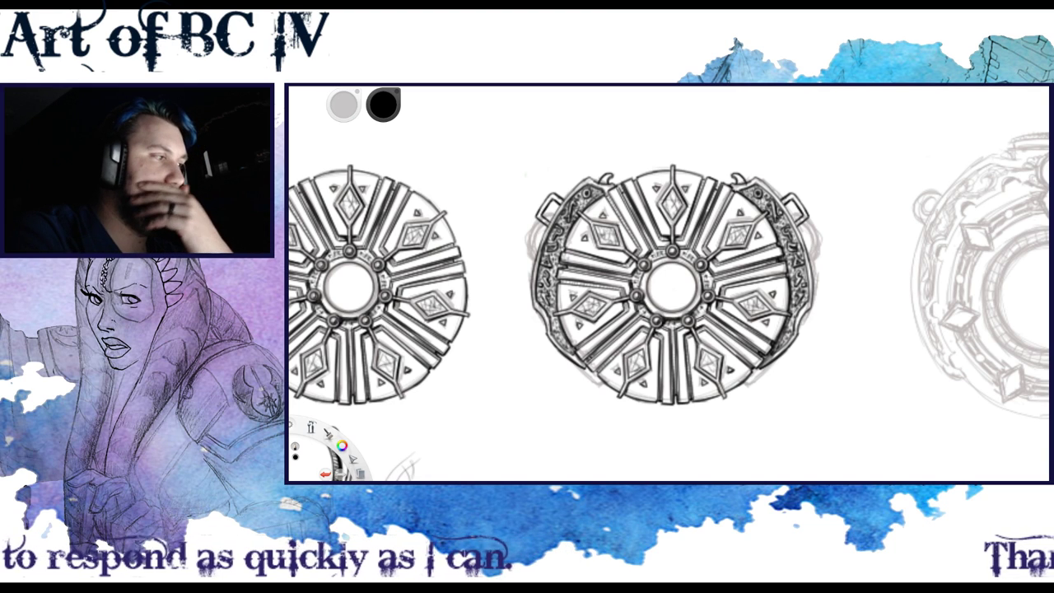
# Compare the side shells with and without the inked symbols and shading
pyautogui.click(976, 224)
pyautogui.click(976, 254)
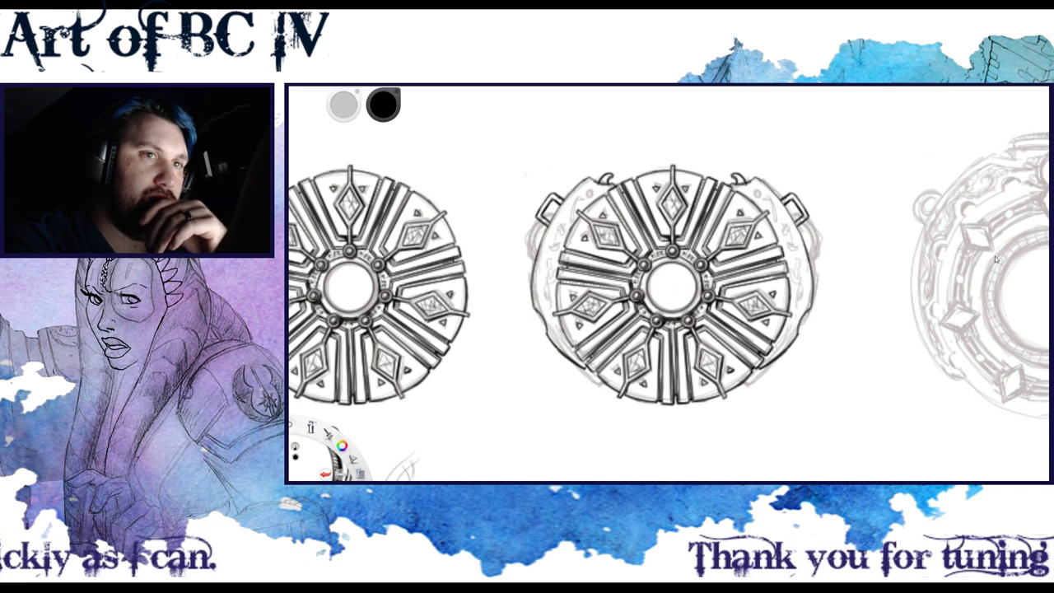
pyautogui.hotkey('ctrl', 'y')
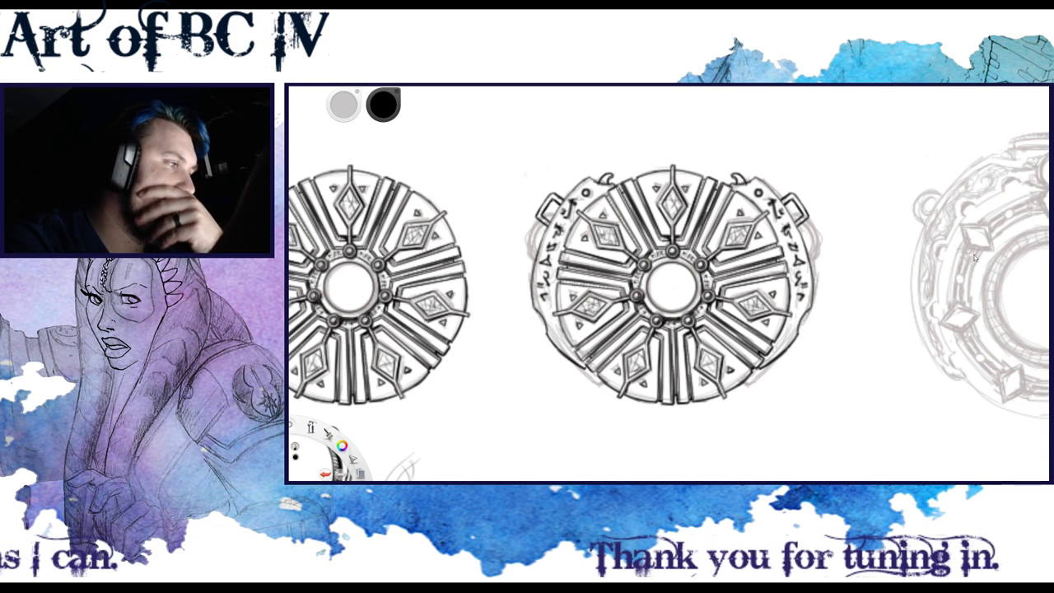
pyautogui.hotkey('ctrl', 'y')
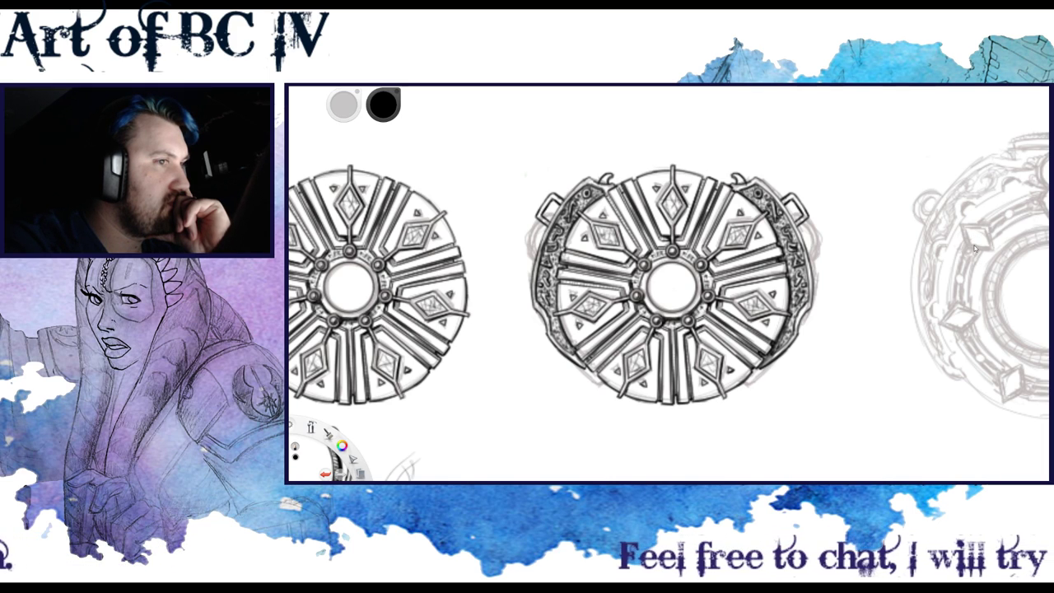
pyautogui.hotkey('ctrl', 'z')
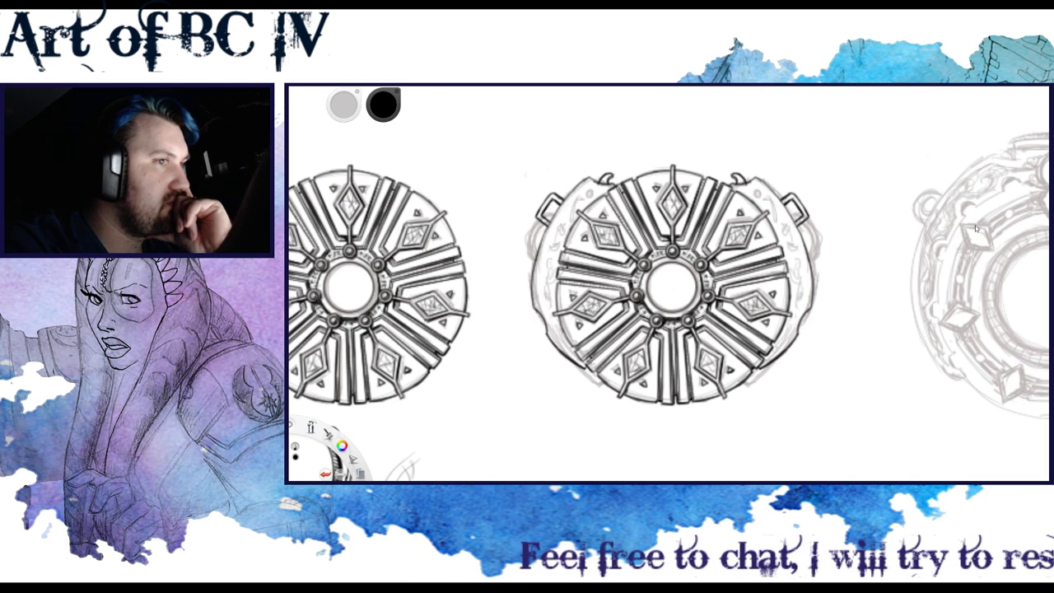
pyautogui.hotkey('ctrl', 'y')
pyautogui.hotkey('ctrl', 'z')
pyautogui.hotkey('ctrl', 'y')
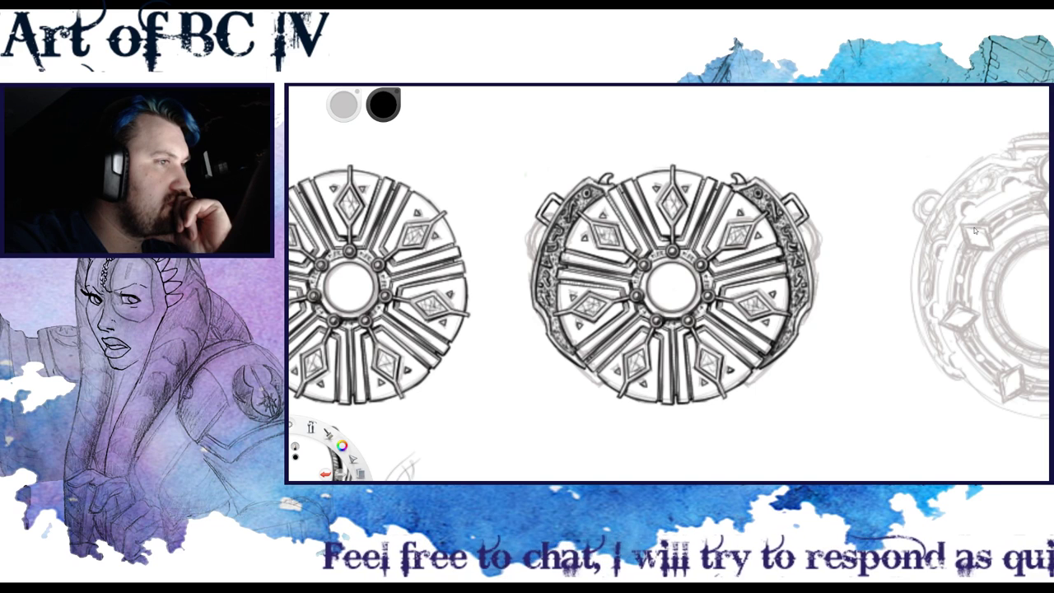
pyautogui.hotkey('ctrl', 'z')
pyautogui.hotkey('ctrl', 'y')
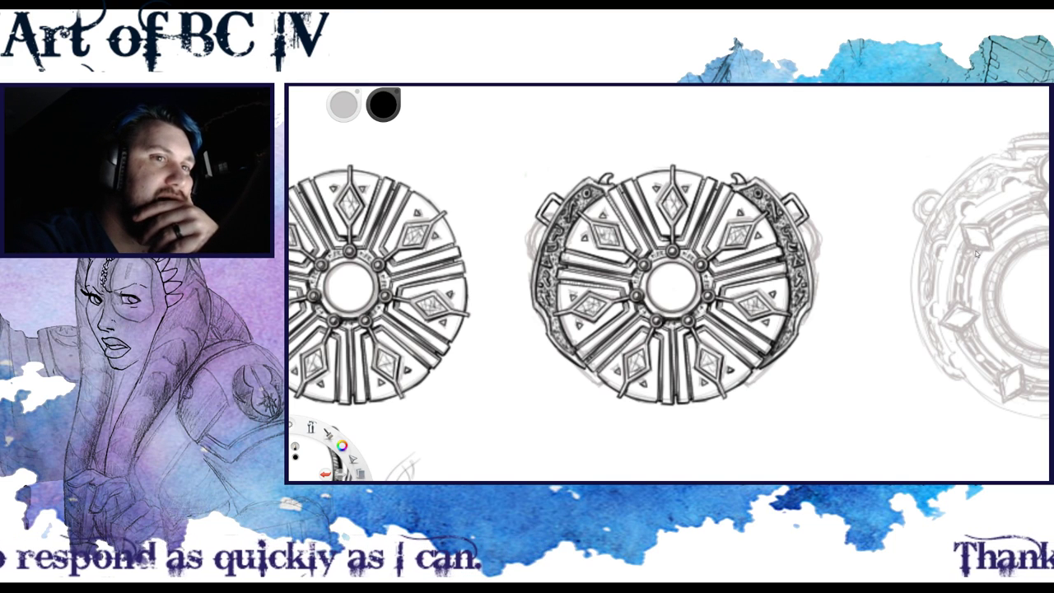
pyautogui.hotkey('ctrl', 'z')
pyautogui.hotkey('ctrl', 'y')
pyautogui.hotkey('ctrl', 'z')
pyautogui.hotkey('ctrl', 'y')
pyautogui.hotkey('ctrl', 'z')
pyautogui.hotkey('ctrl', 'y')
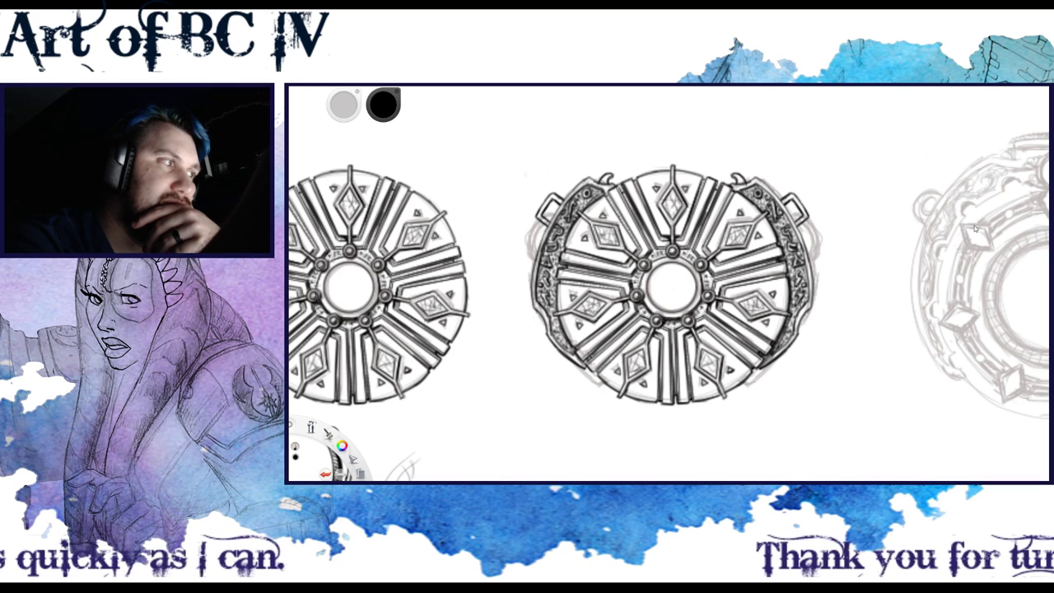
# Remove the dark shading around the side-shell symbols and shade the wheel's central hub as a rounded orb
pyautogui.hotkey('ctrl', 'z')
pyautogui.hotkey('ctrl', 'y')
pyautogui.hotkey('ctrl', 'z')
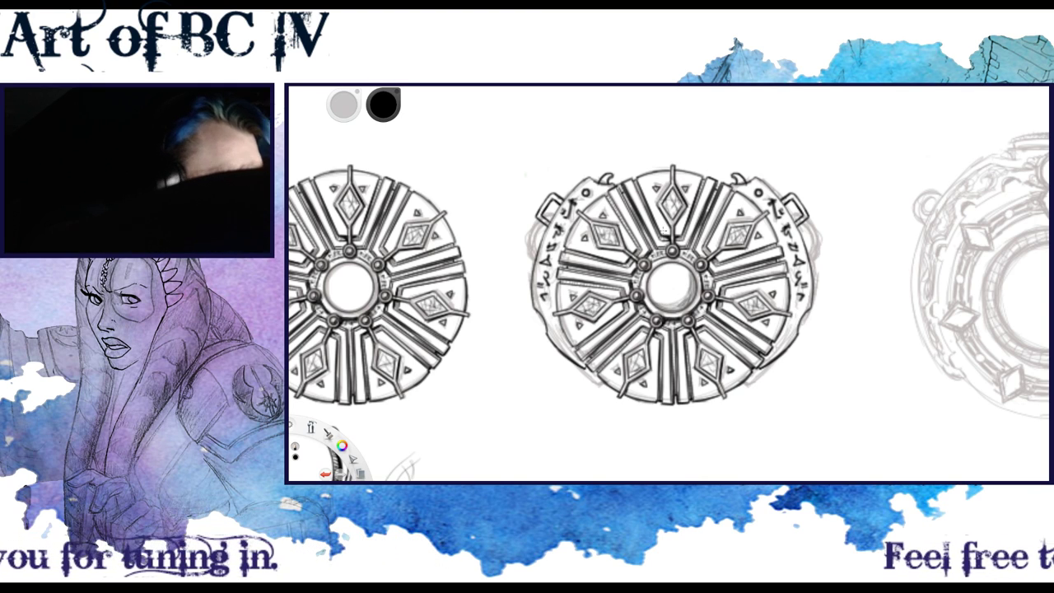
pyautogui.moveTo(647, 293); pyautogui.dragTo(666, 306)
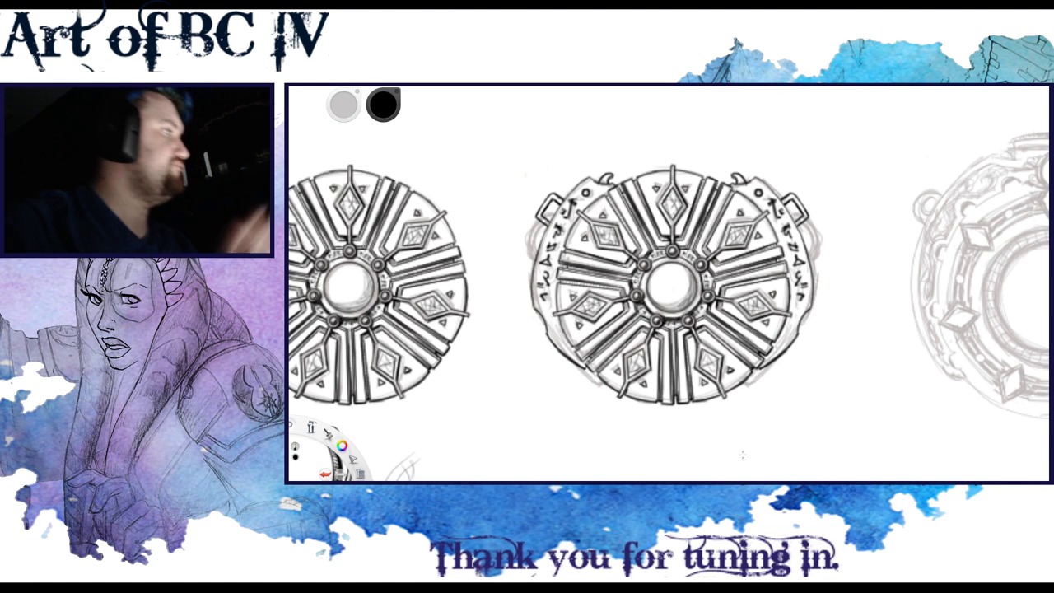
# Move the radial symmetry centre onto the hub of the sketched wheel with seven diamond panels
pyautogui.press('space')
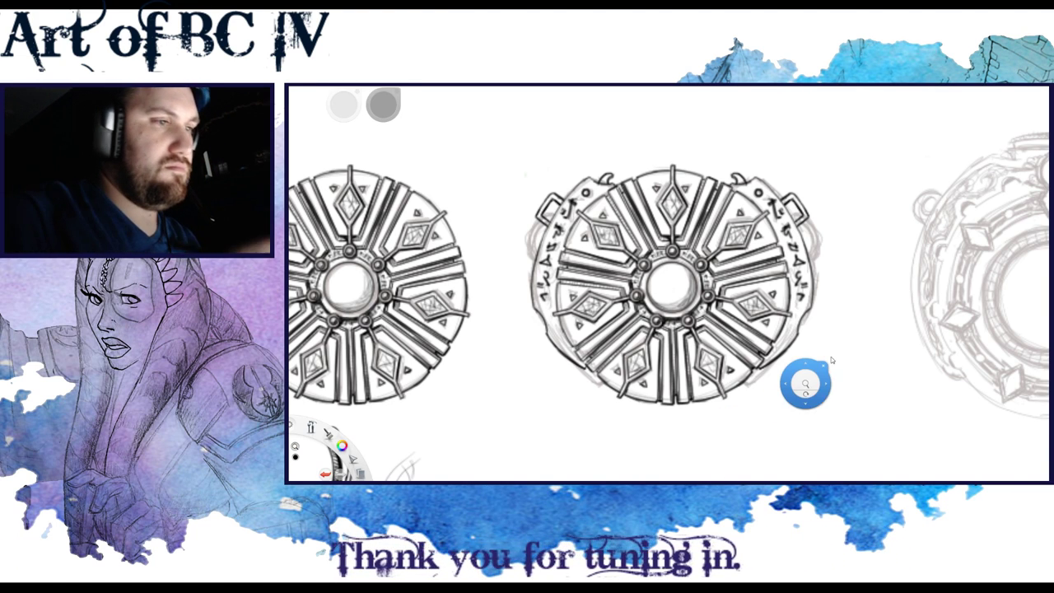
pyautogui.moveTo(841, 363); pyautogui.dragTo(1049, 356)
pyautogui.moveTo(586, 378); pyautogui.dragTo(921, 414)
pyautogui.press('space')
pyautogui.moveTo(594, 403)
pyautogui.mouseDown()
pyautogui.moveTo(844, 395)
pyautogui.moveTo(817, 388)
pyautogui.moveTo(798, 410)
pyautogui.moveTo(593, 401)
pyautogui.mouseUp()
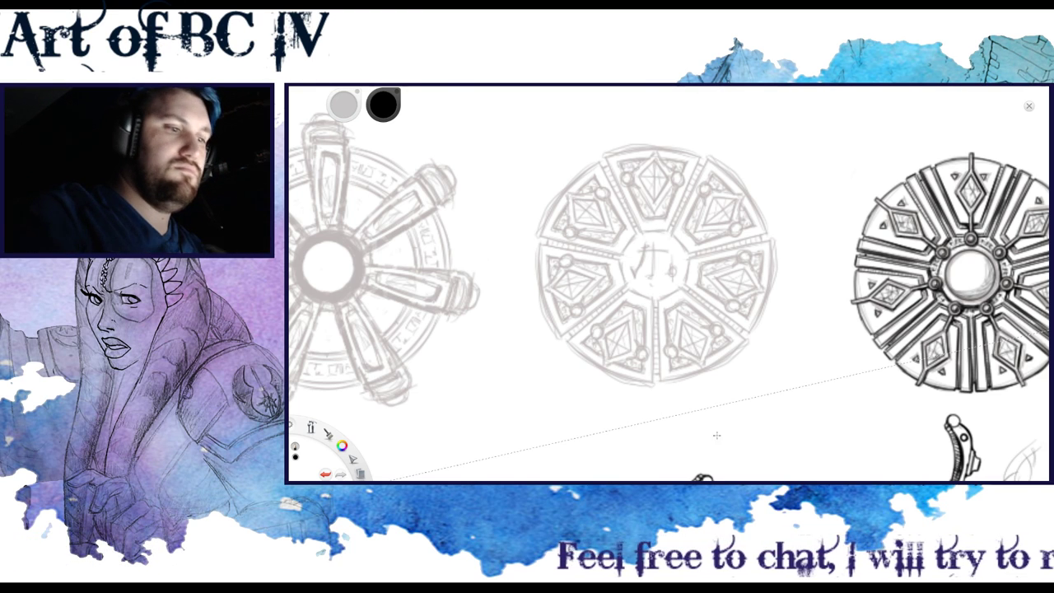
pyautogui.press('space')
pyautogui.moveTo(805, 433); pyautogui.dragTo(574, 430)
pyautogui.moveTo(855, 372); pyautogui.dragTo(741, 400)
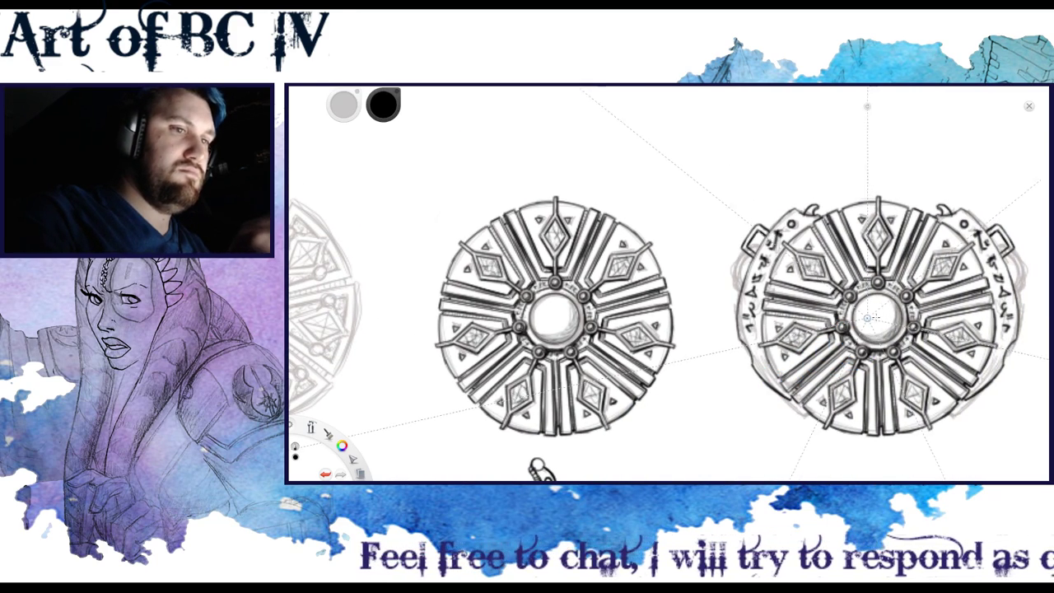
pyautogui.moveTo(481, 400); pyautogui.dragTo(899, 354)
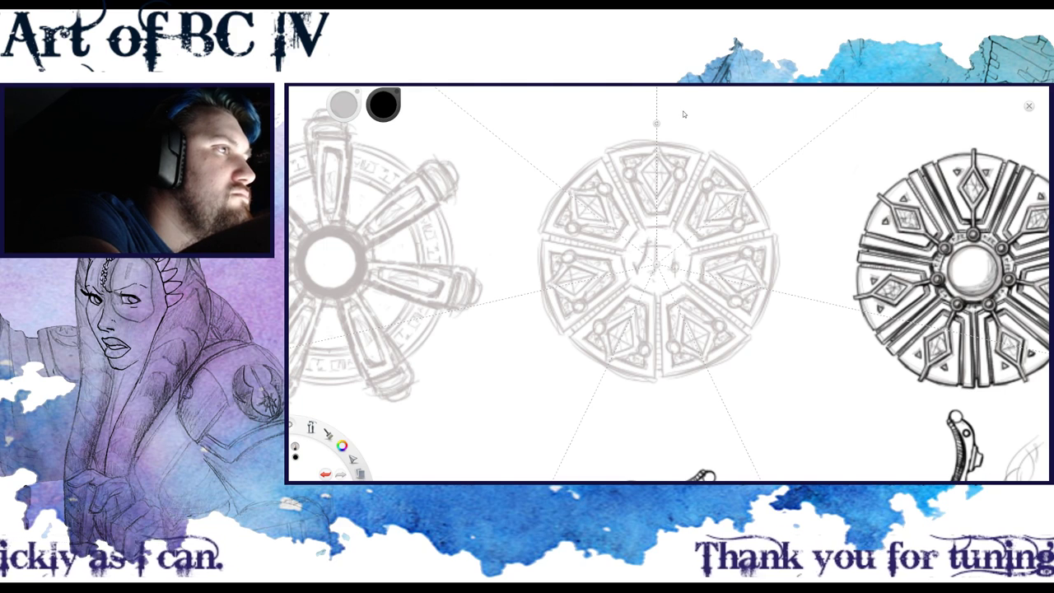
# Raise the radial symmetry to 14 sectors for the sketched diamond-panel wheel
pyautogui.click(685, 116)
pyautogui.click(684, 110)
pyautogui.click(685, 110)
pyautogui.click(684, 110)
pyautogui.click(684, 109)
pyautogui.click(685, 107)
pyautogui.click(685, 107)
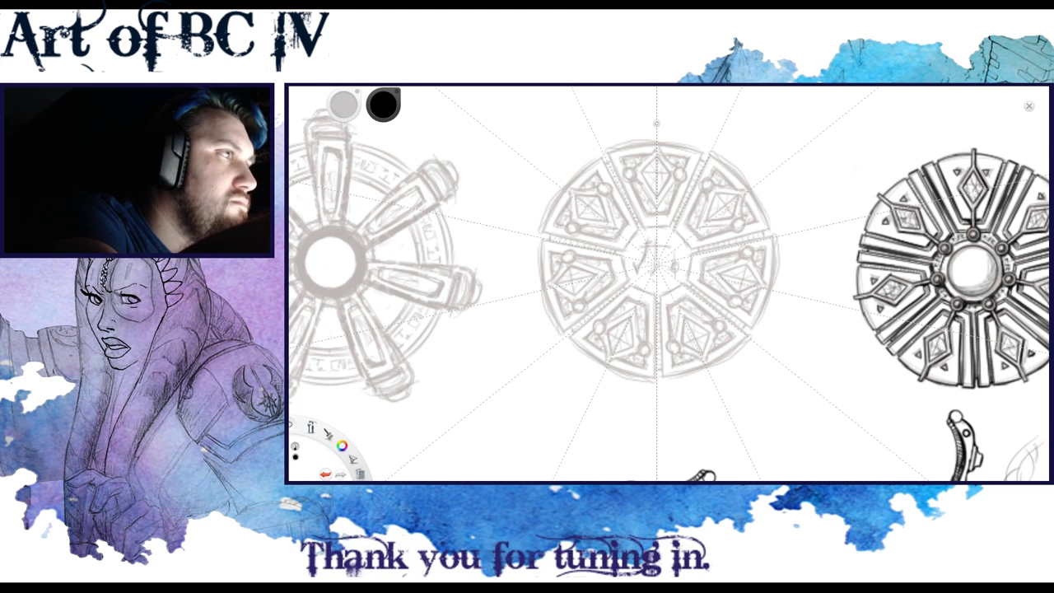
# Try inking paired straight radial divider lines along the panel edges of the sketched wheel with the ruler
pyautogui.press('r')
pyautogui.moveTo(607, 192); pyautogui.dragTo(593, 162)
pyautogui.moveTo(642, 257); pyautogui.dragTo(637, 260)
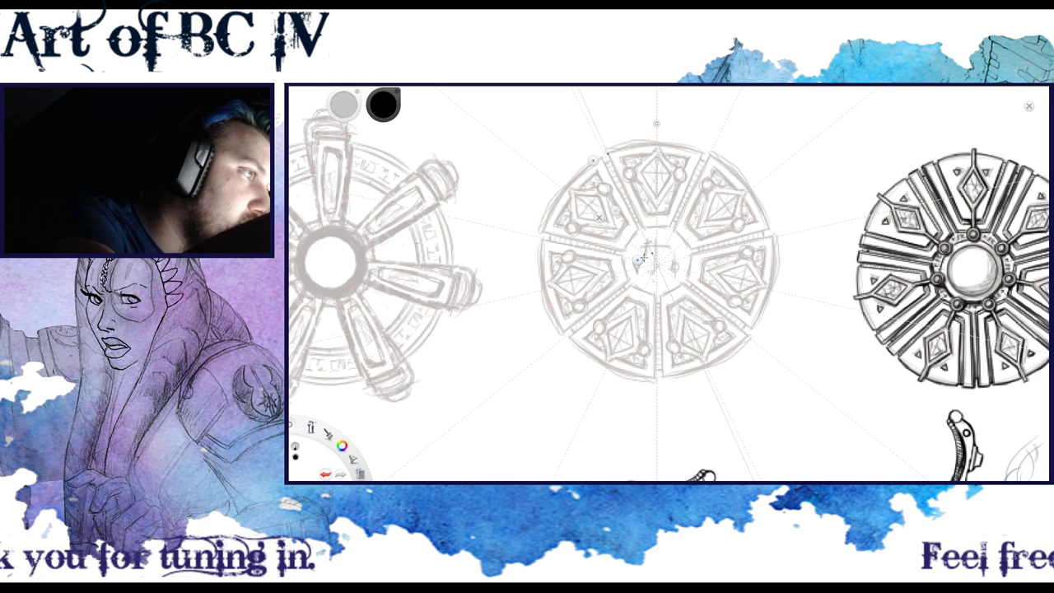
pyautogui.moveTo(609, 154); pyautogui.dragTo(633, 209)
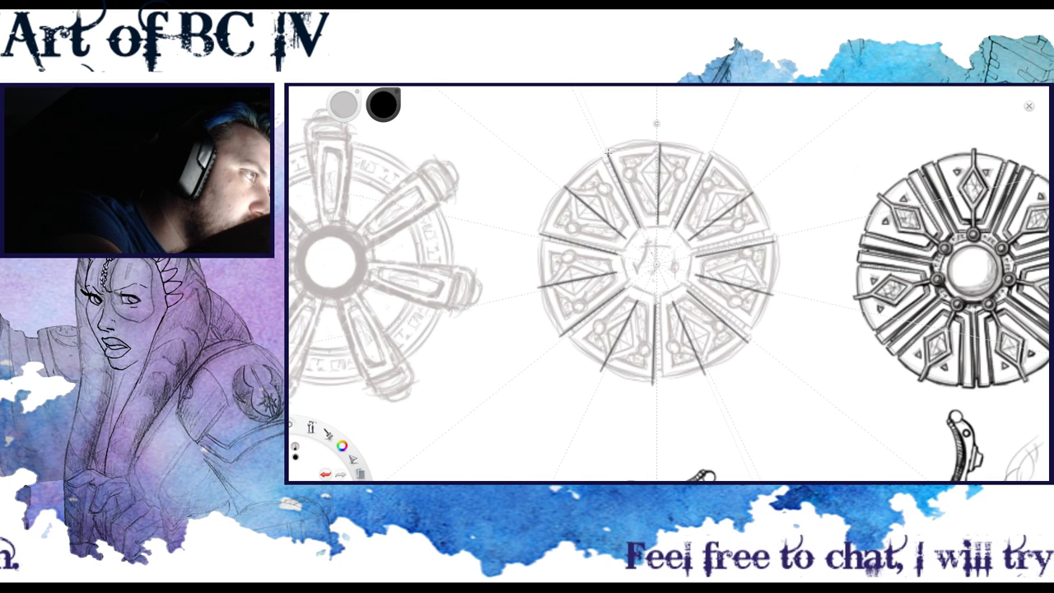
pyautogui.moveTo(639, 226)
pyautogui.mouseDown()
pyautogui.moveTo(609, 155)
pyautogui.moveTo(592, 161)
pyautogui.mouseUp()
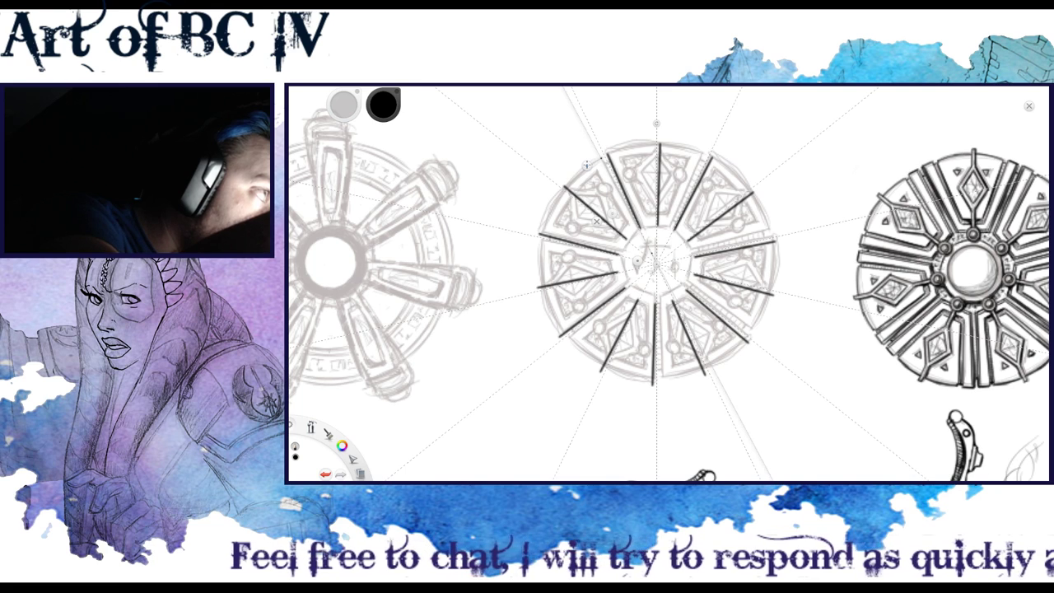
pyautogui.moveTo(602, 157)
pyautogui.mouseDown()
pyautogui.moveTo(622, 207)
pyautogui.moveTo(602, 157)
pyautogui.mouseUp()
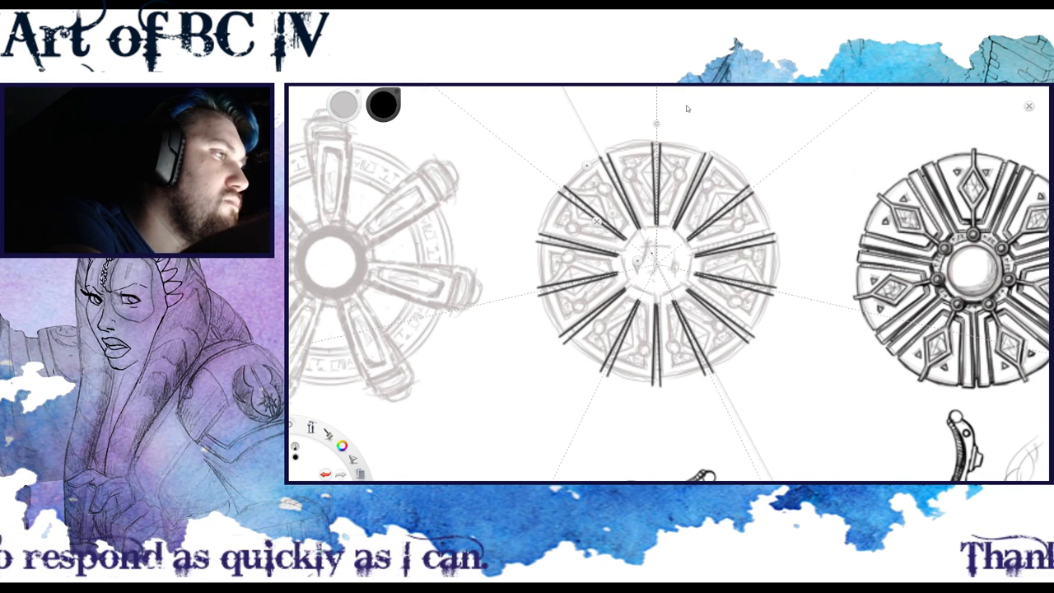
pyautogui.hotkey('ctrl', 'z')
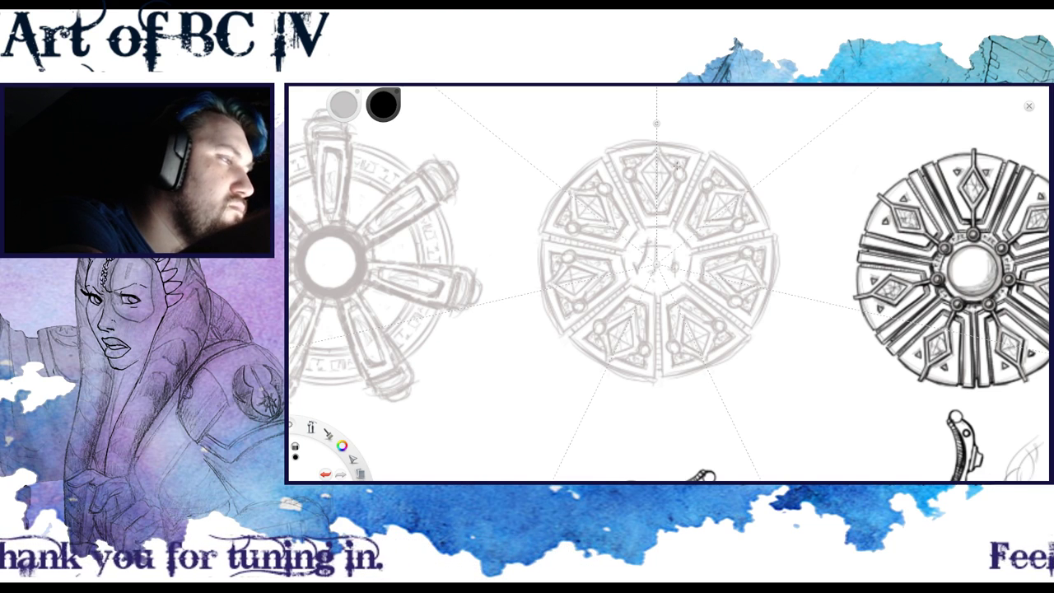
# Try inking a straight-sided heptagon around the sketched wheel's hub with the ruler and seven-way symmetry
pyautogui.press('r')
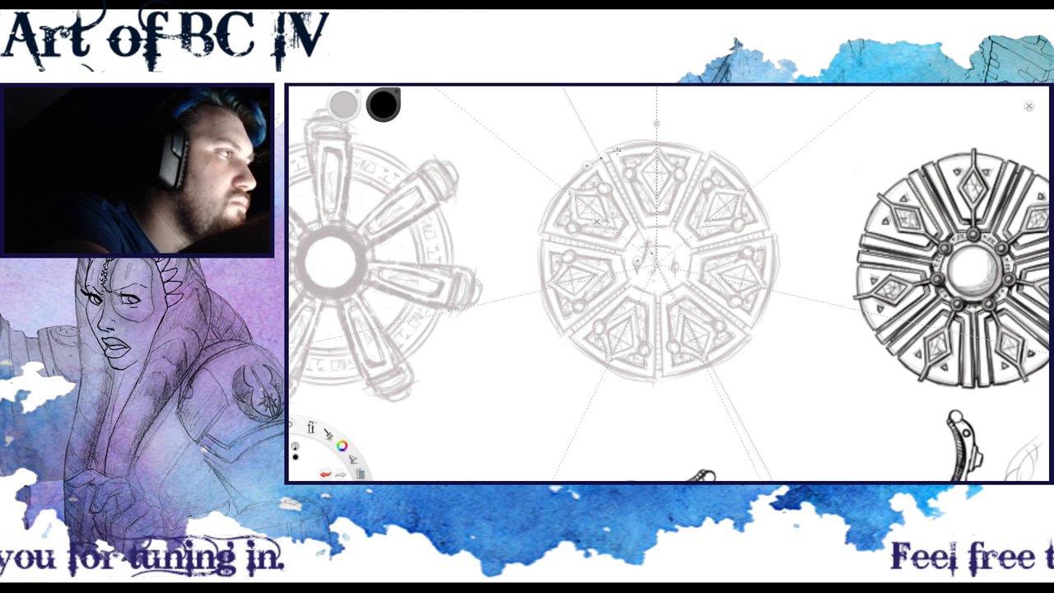
pyautogui.moveTo(586, 165); pyautogui.dragTo(621, 224)
pyautogui.moveTo(641, 265); pyautogui.dragTo(710, 247)
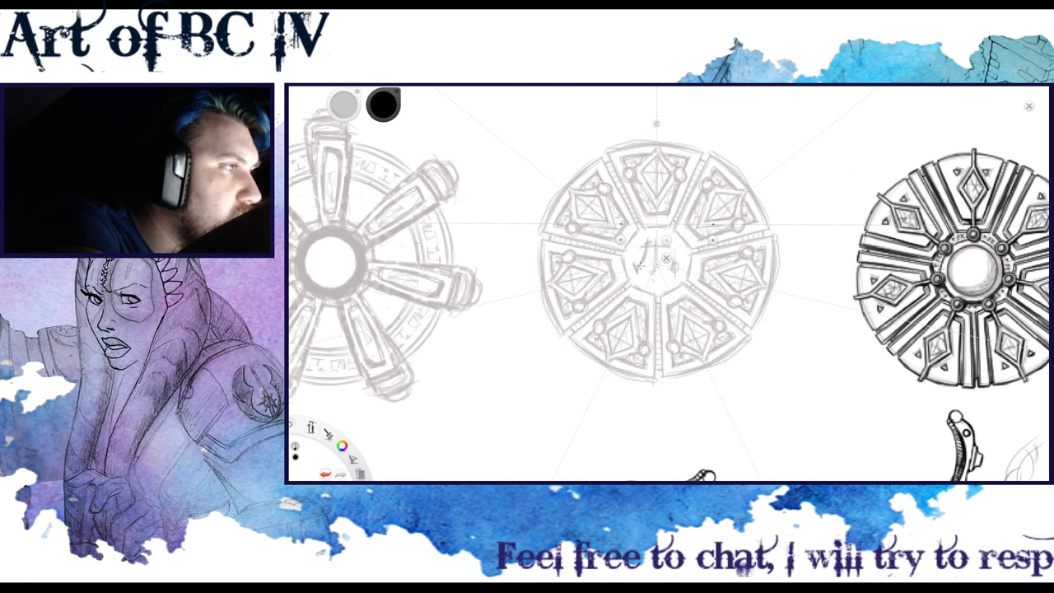
pyautogui.moveTo(621, 236); pyautogui.dragTo(712, 243)
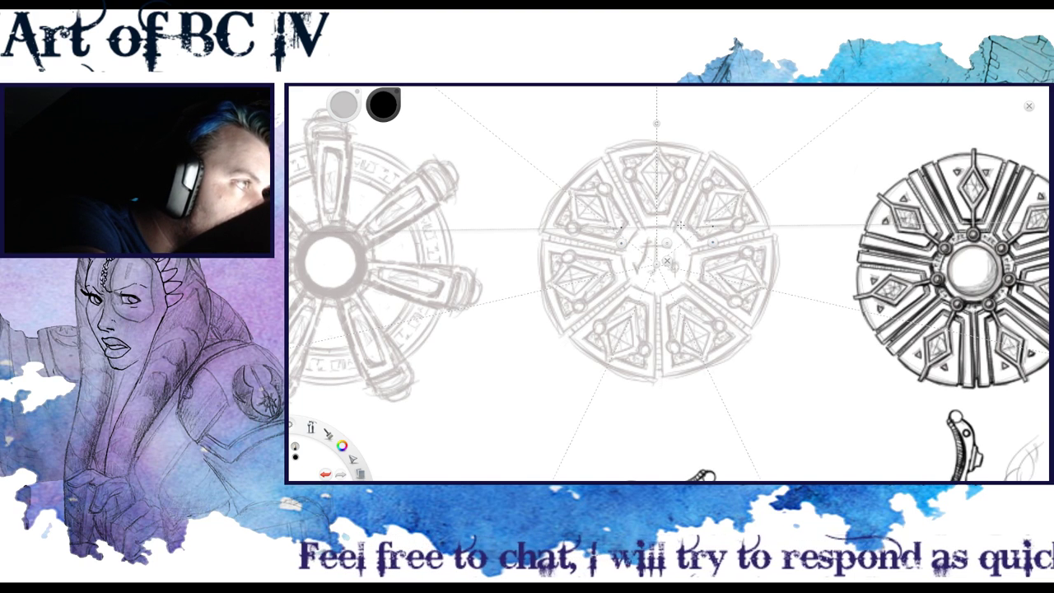
pyautogui.moveTo(646, 229); pyautogui.dragTo(643, 228)
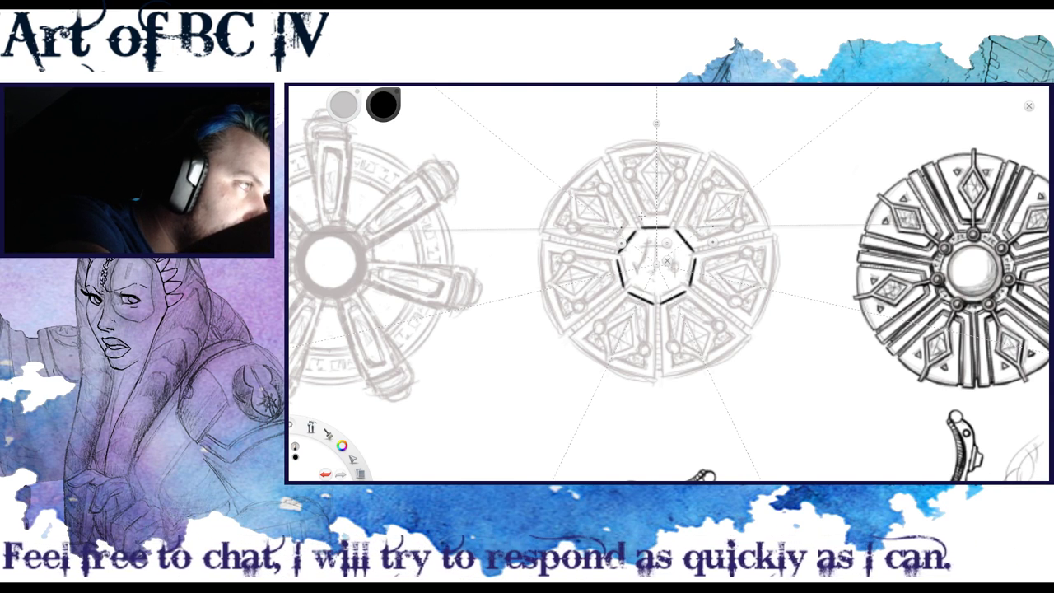
pyautogui.moveTo(622, 243); pyautogui.dragTo(635, 169)
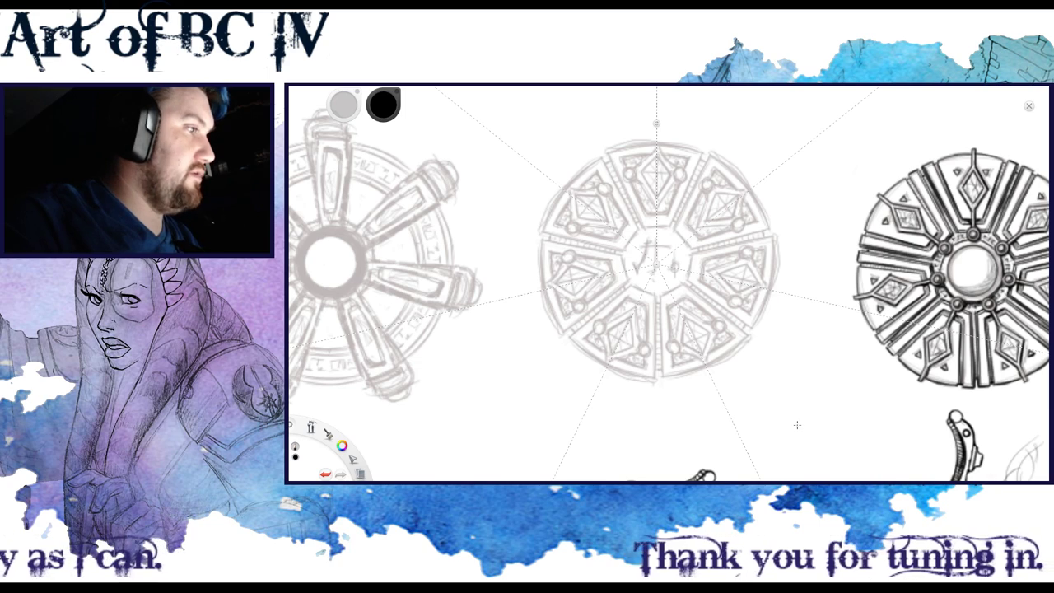
# Review the whole sheet with all the sketched and inked wheel designs
pyautogui.press('space')
pyautogui.moveTo(793, 372)
pyautogui.mouseDown()
pyautogui.moveTo(580, 318)
pyautogui.moveTo(580, 331)
pyautogui.mouseUp()
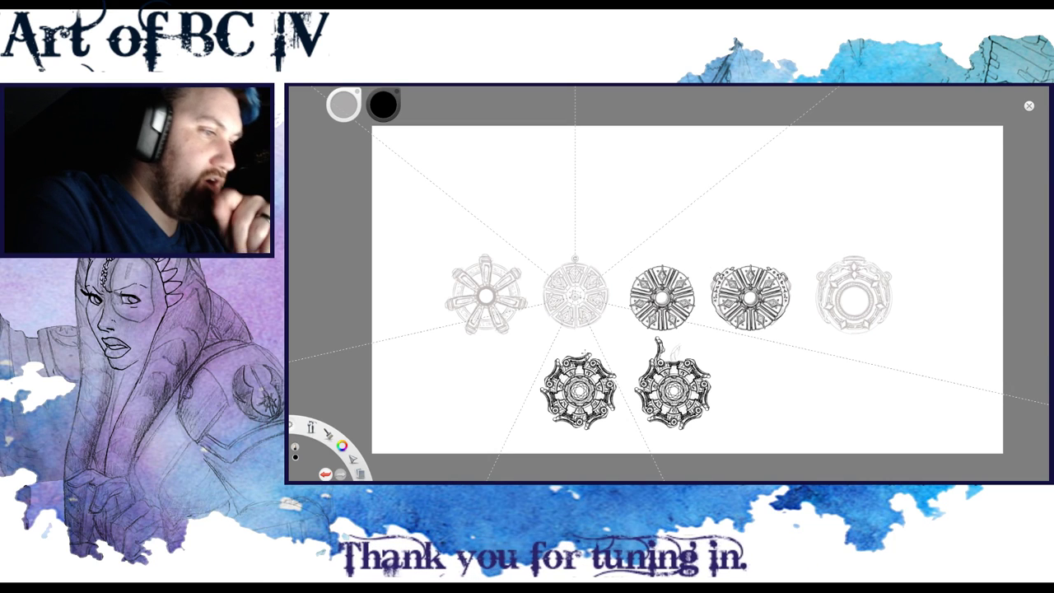